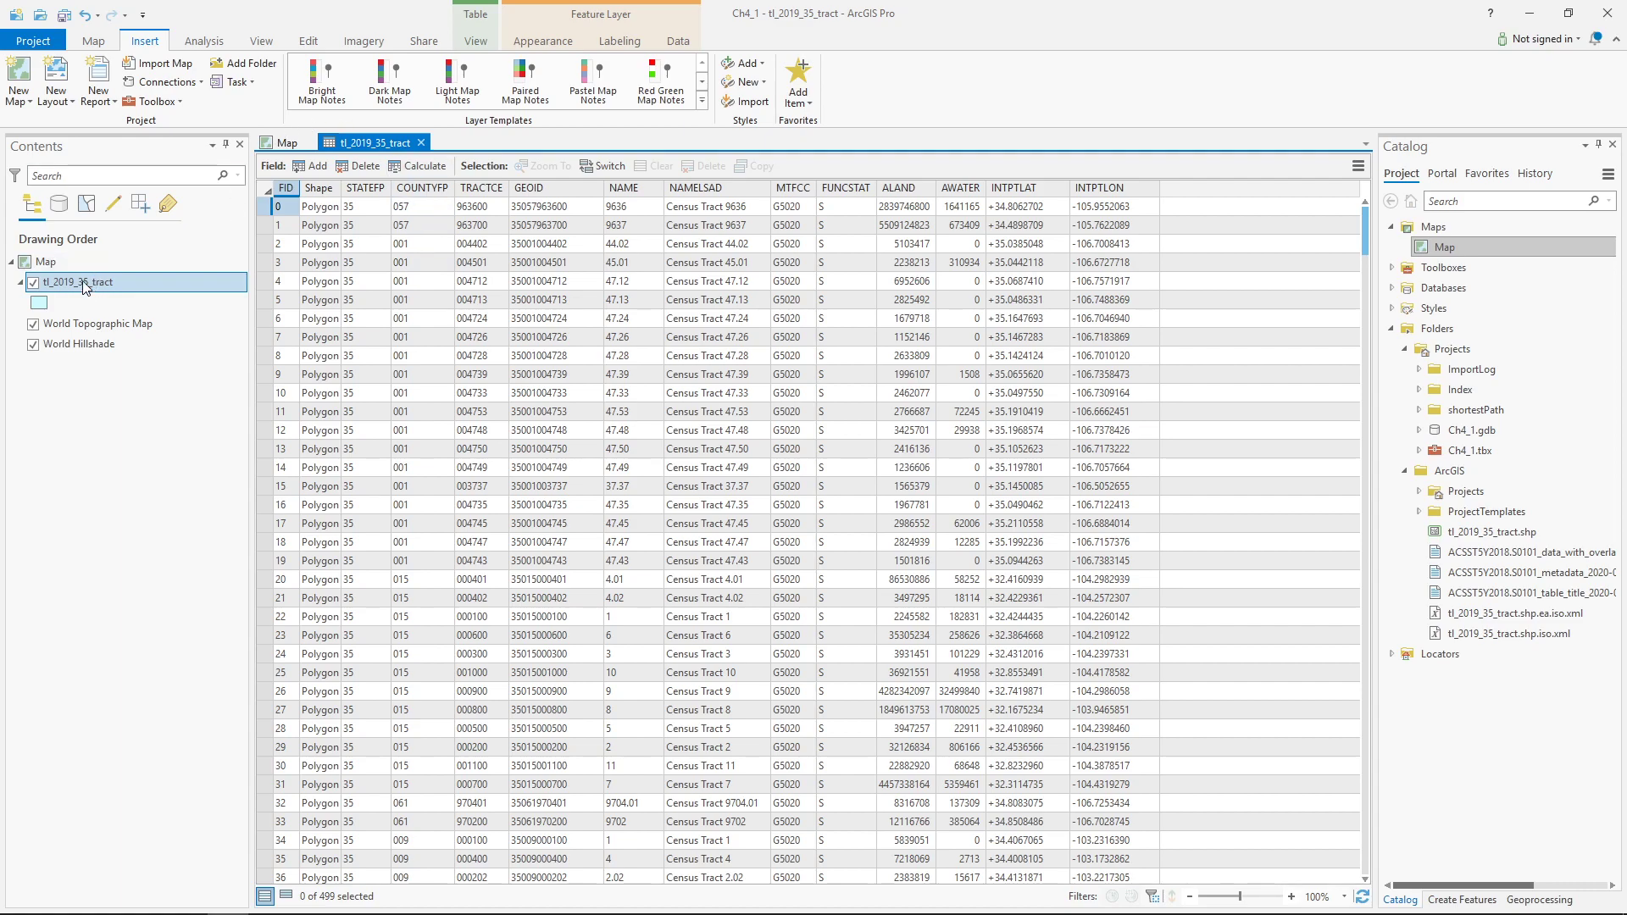
- Start an Add Join on the tl_2019_35_tract layer with GEOID as the input join field
left_click(278, 145)
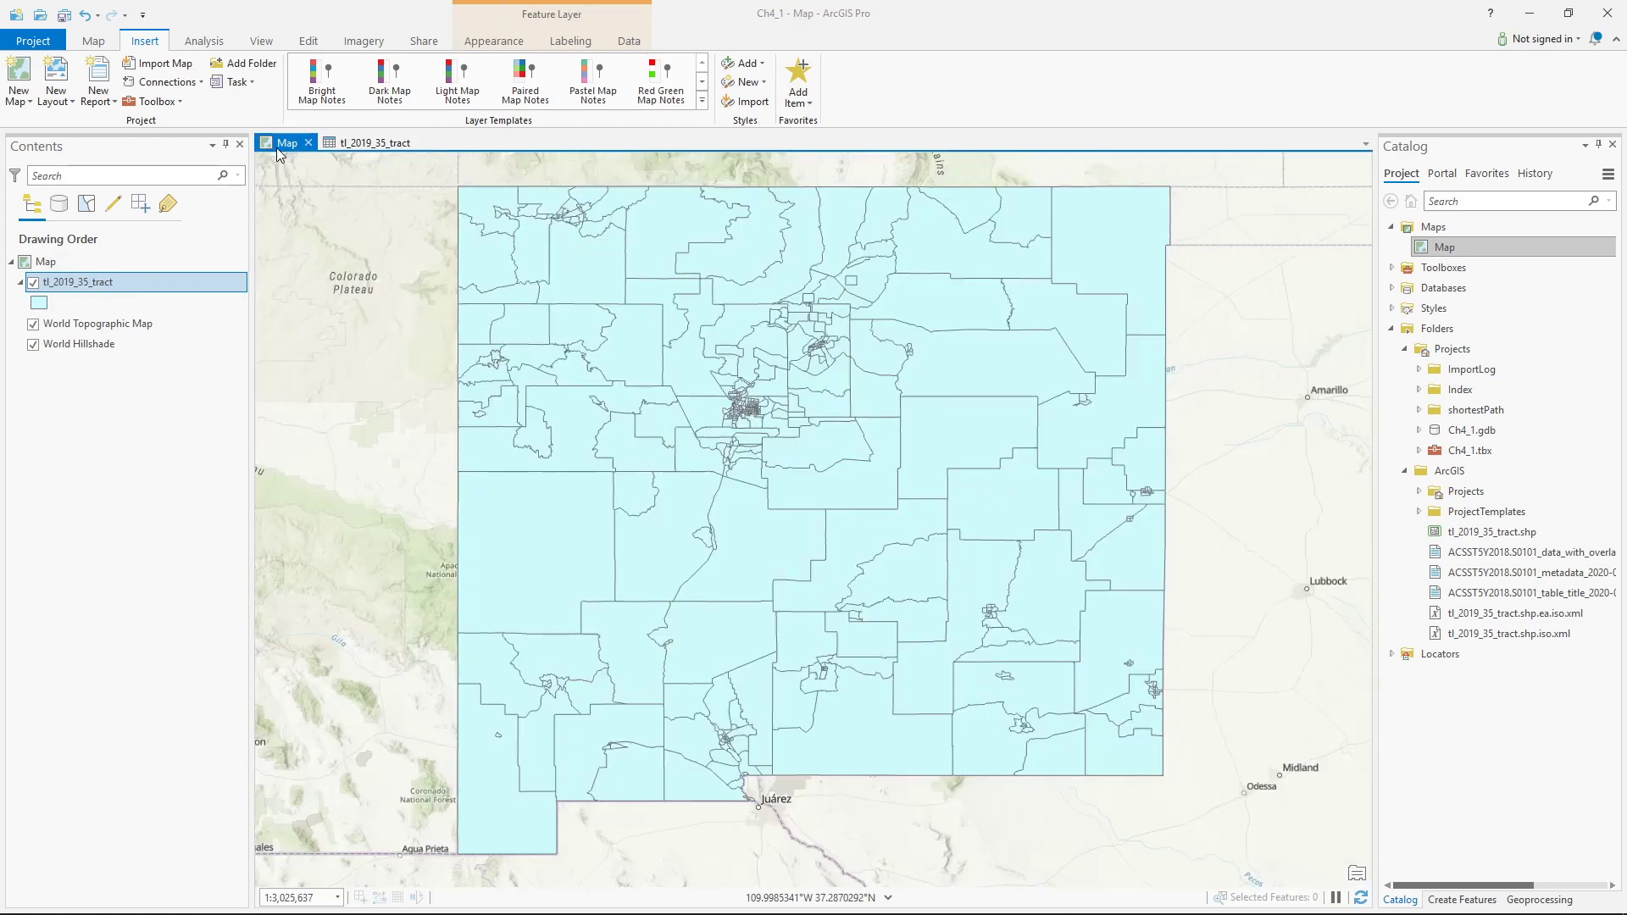
left_click(399, 142)
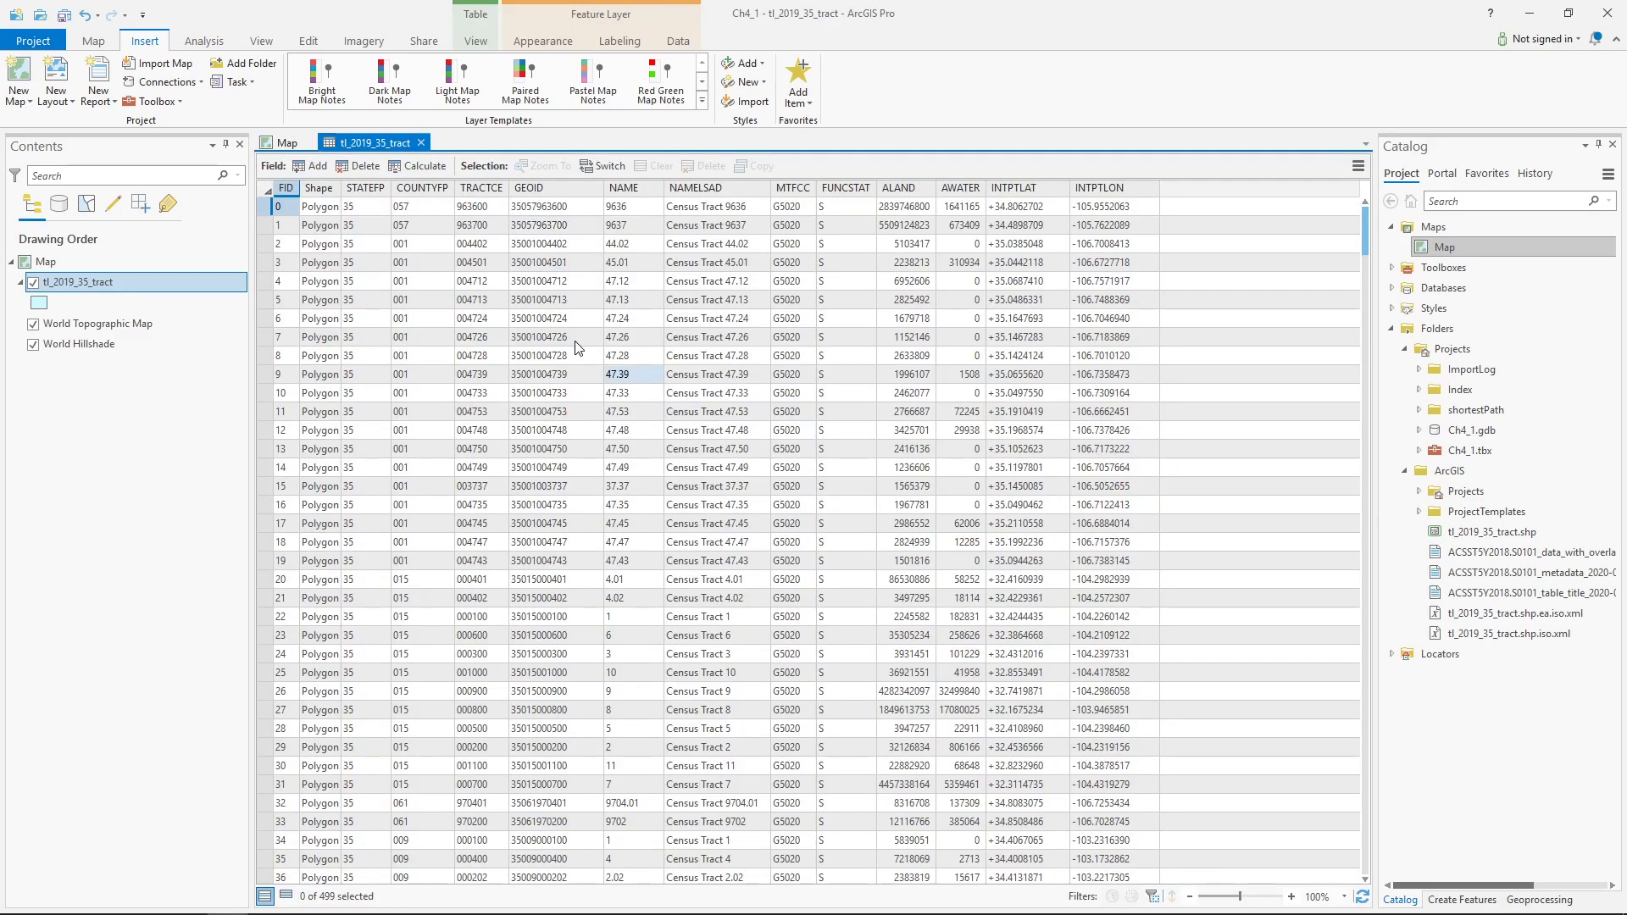
left_click(675, 42)
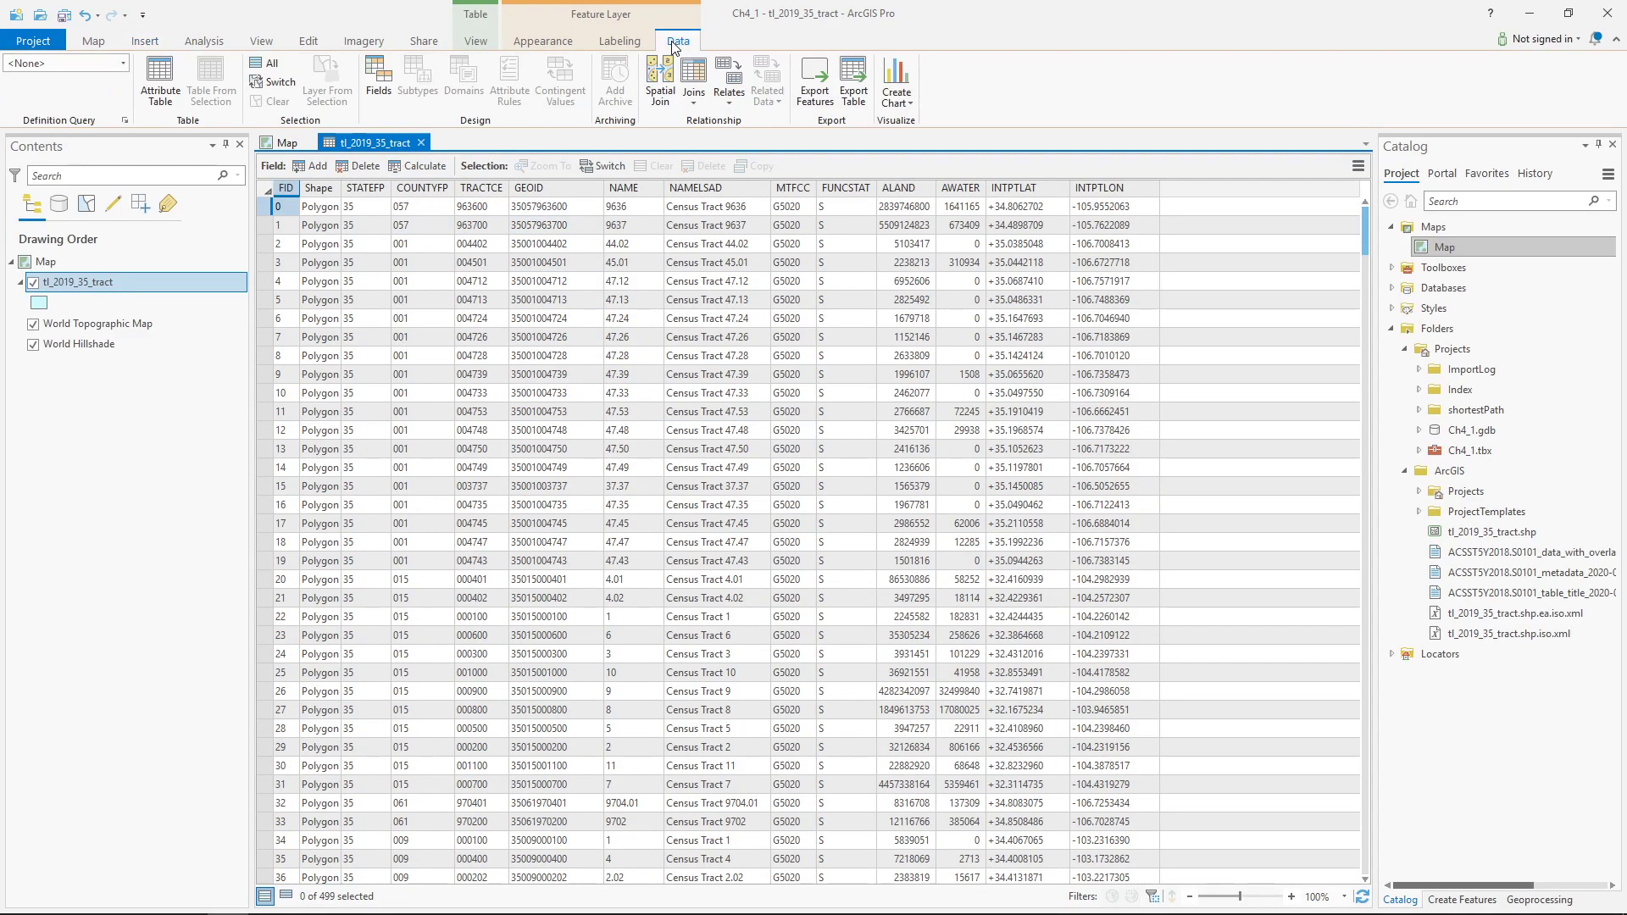
left_click(694, 94)
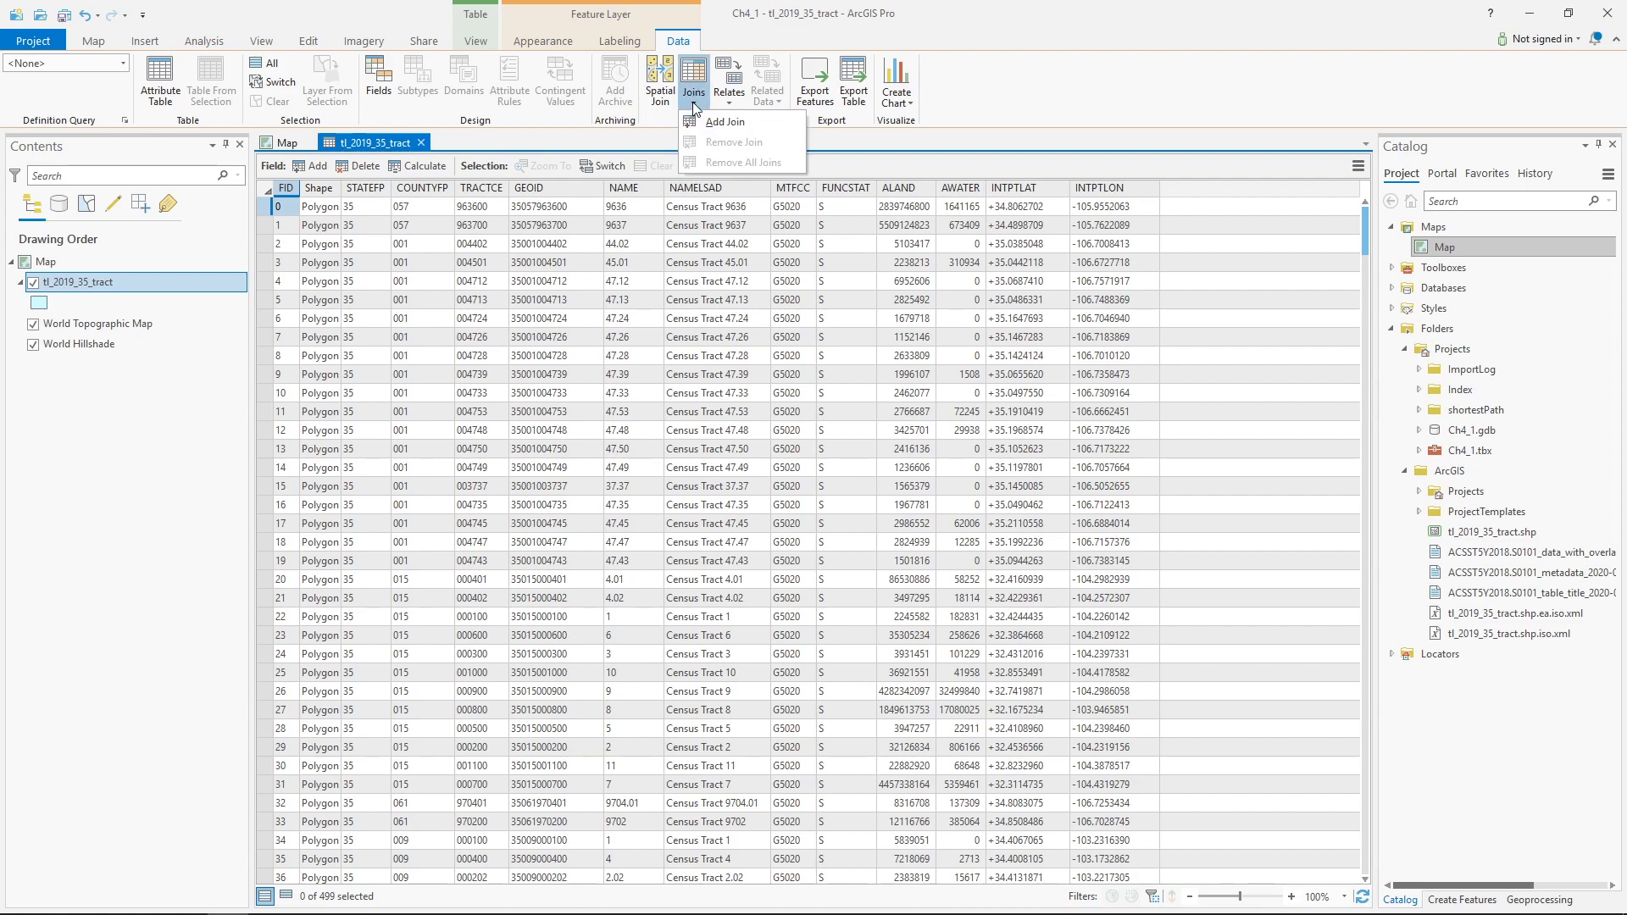
left_click(725, 122)
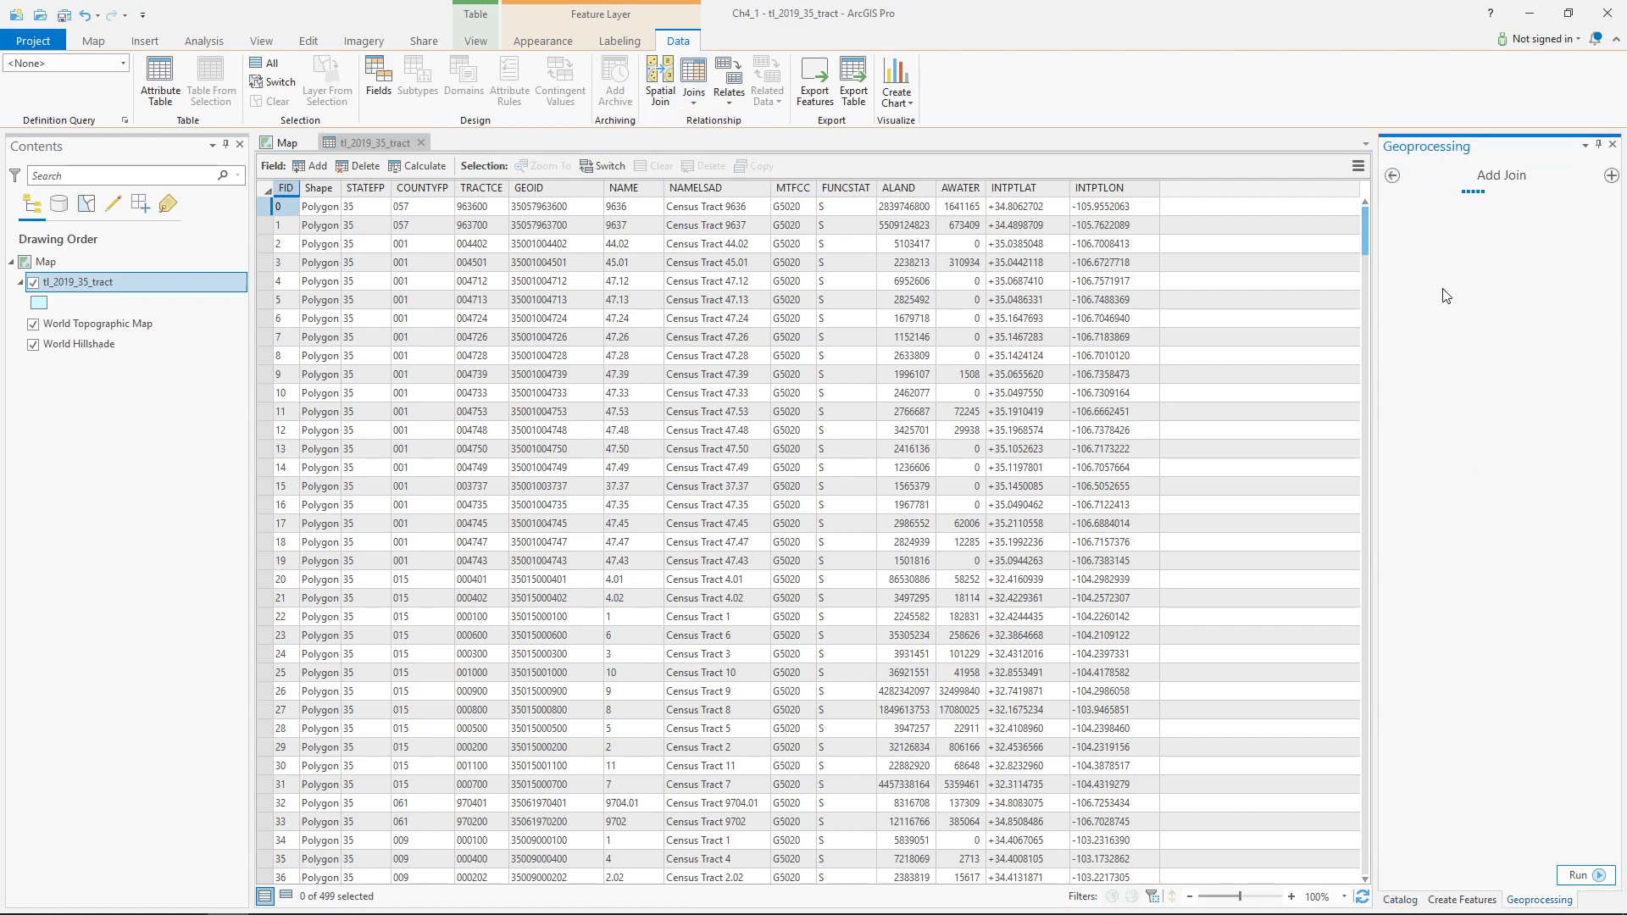
left_click_drag(1373, 378, 1309, 383)
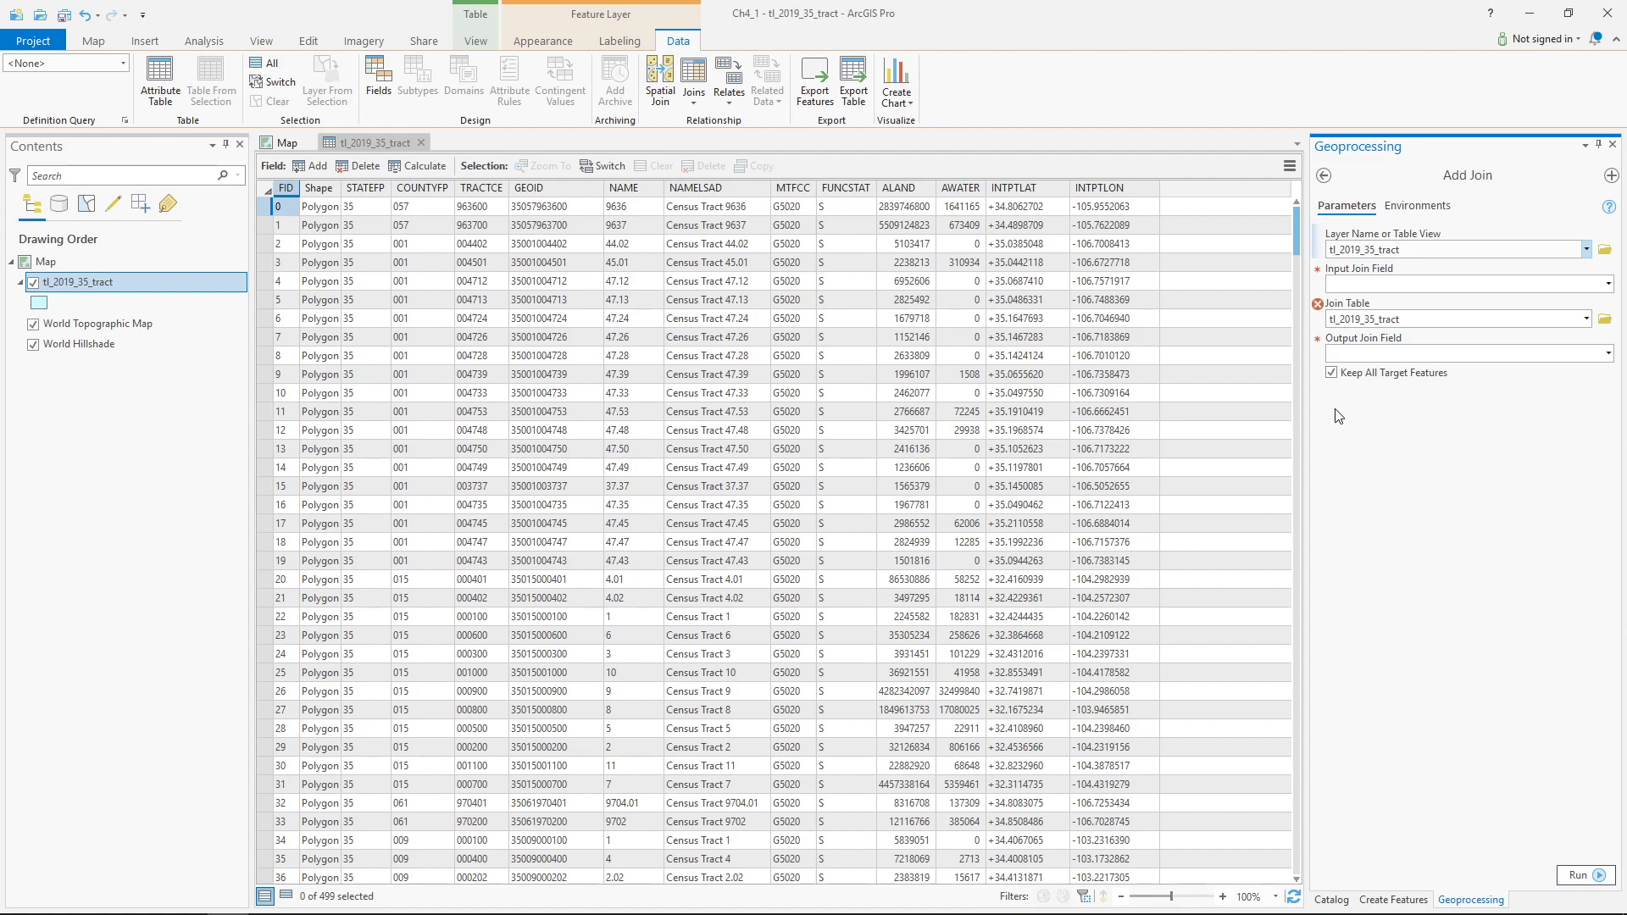
left_click(1608, 285)
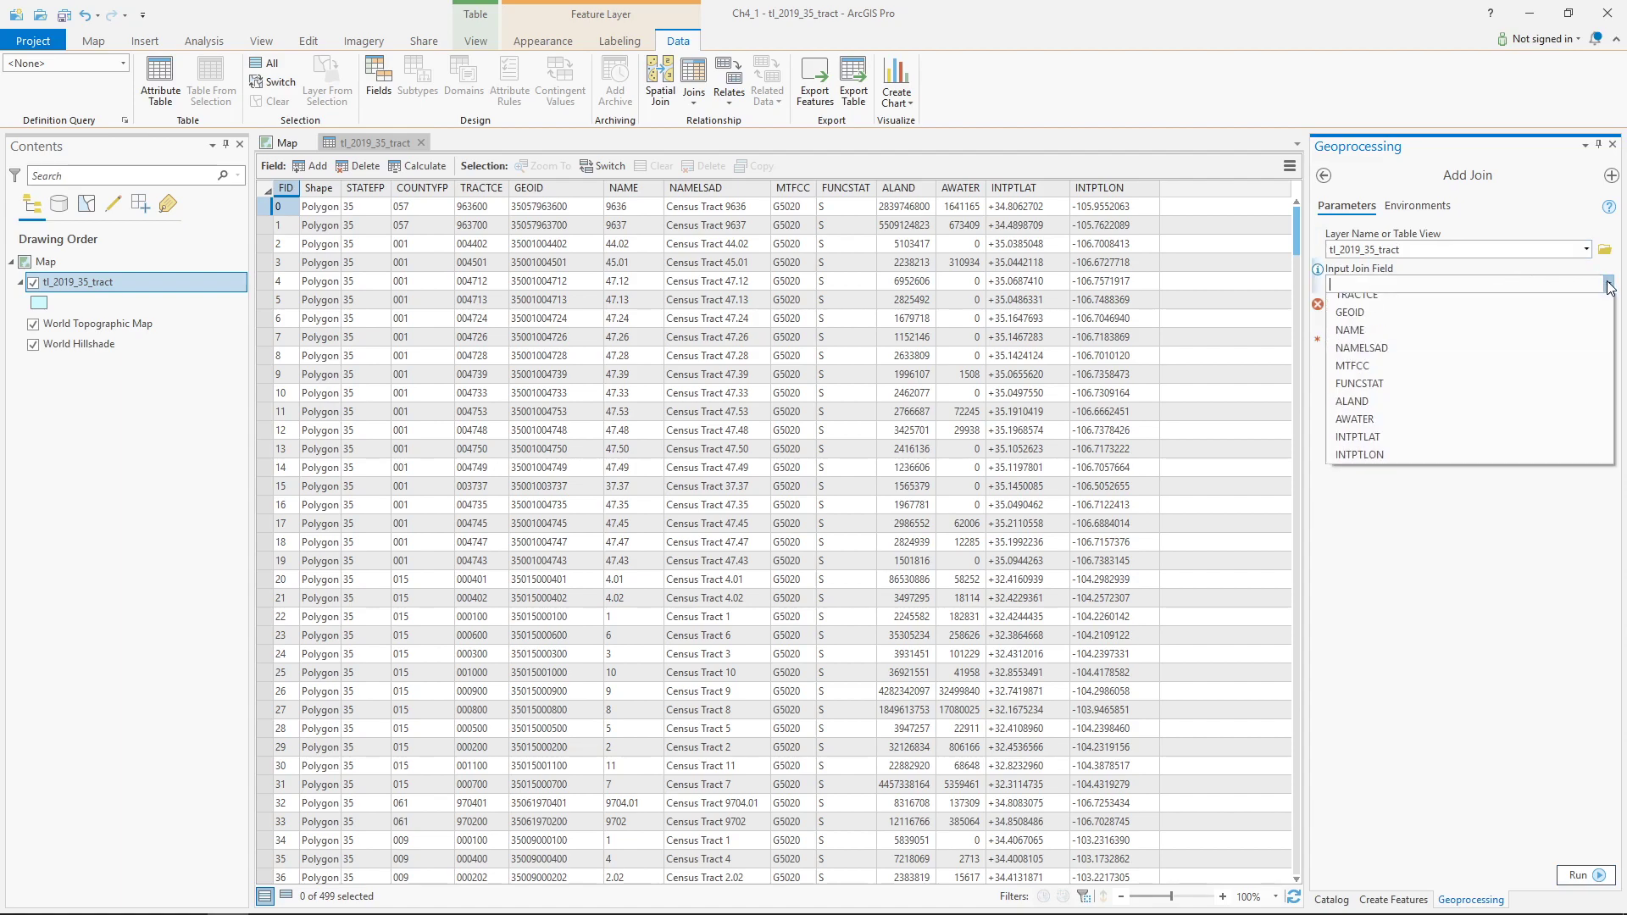
left_click(1360, 379)
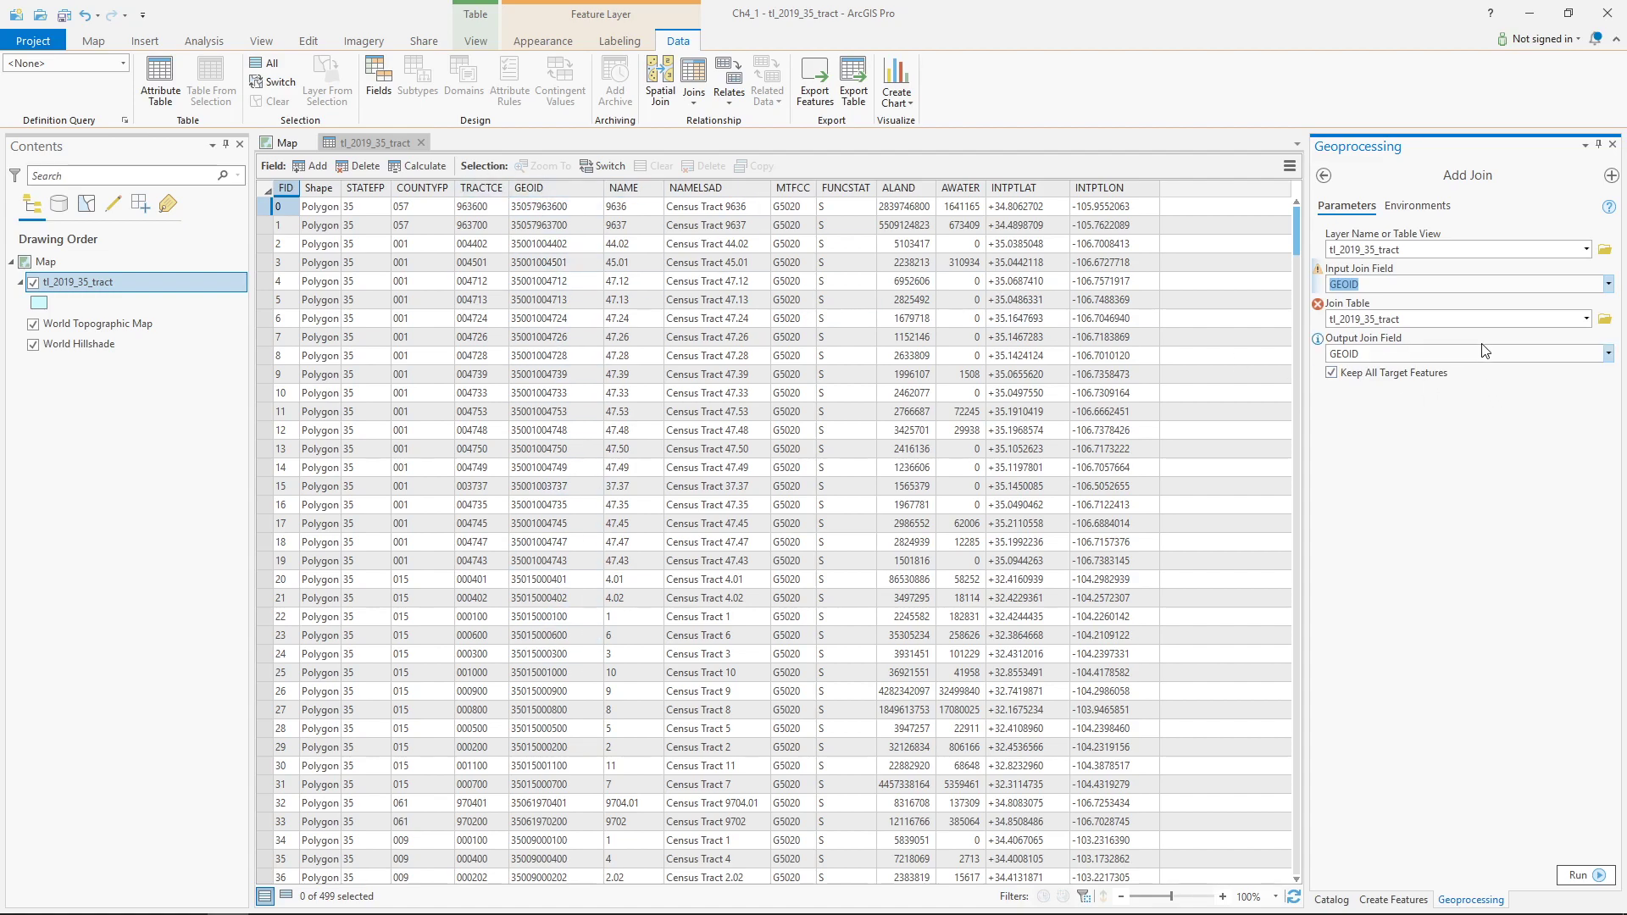
- Browse for the join table in the Documents ArcGIS folder, enlarging the file dialog so the full file names show
left_click(1605, 321)
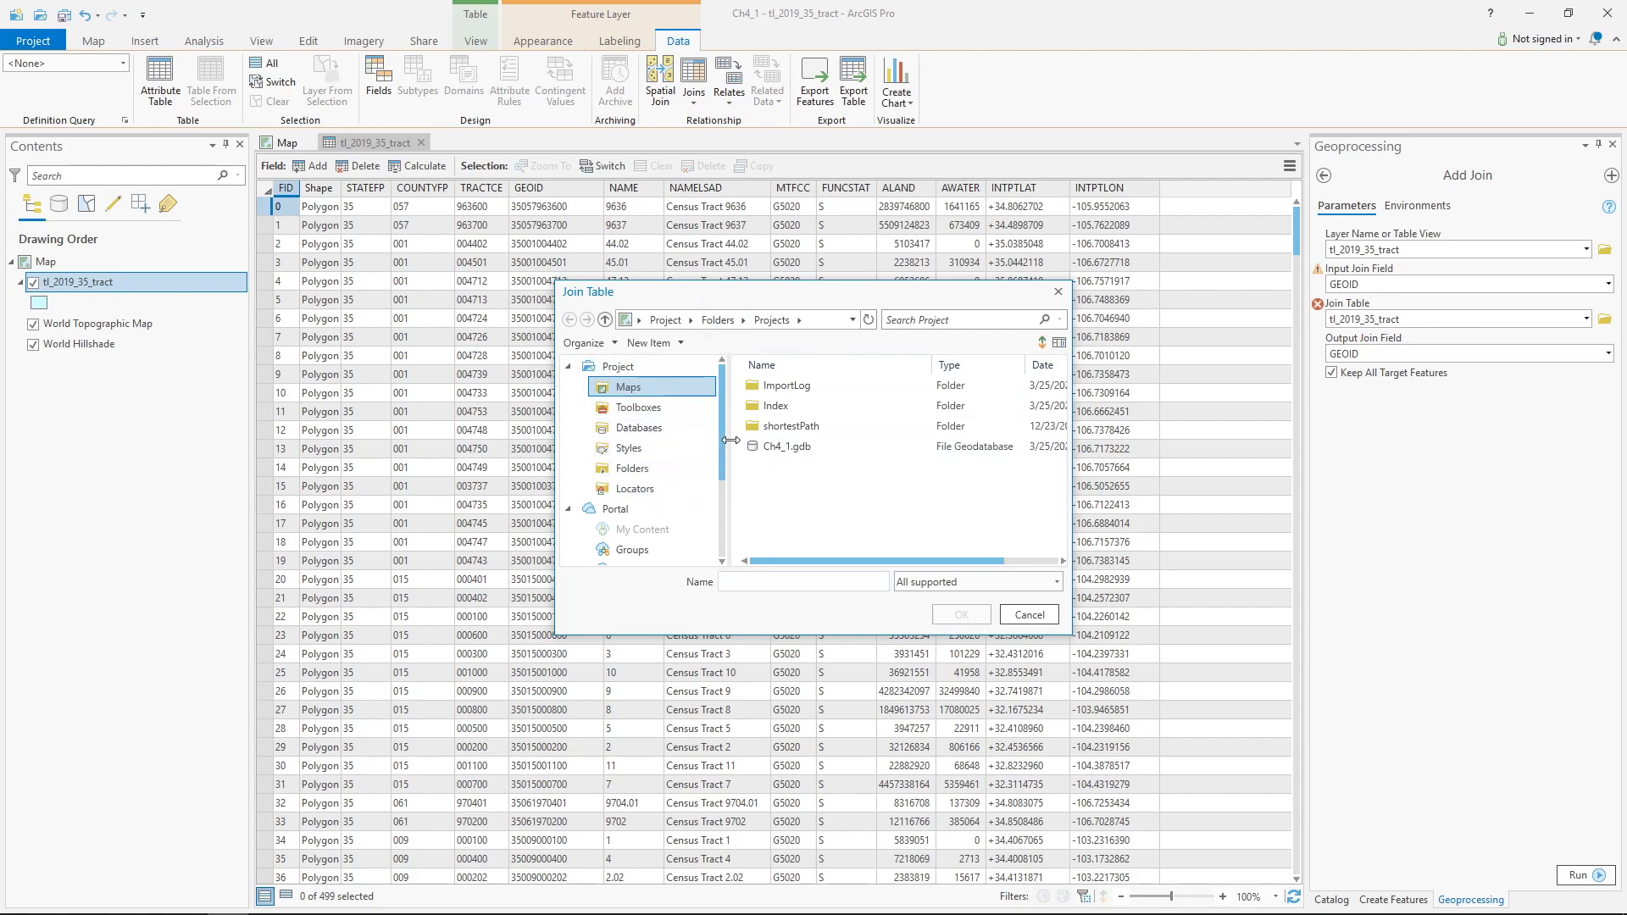
left_click_drag(718, 445, 722, 500)
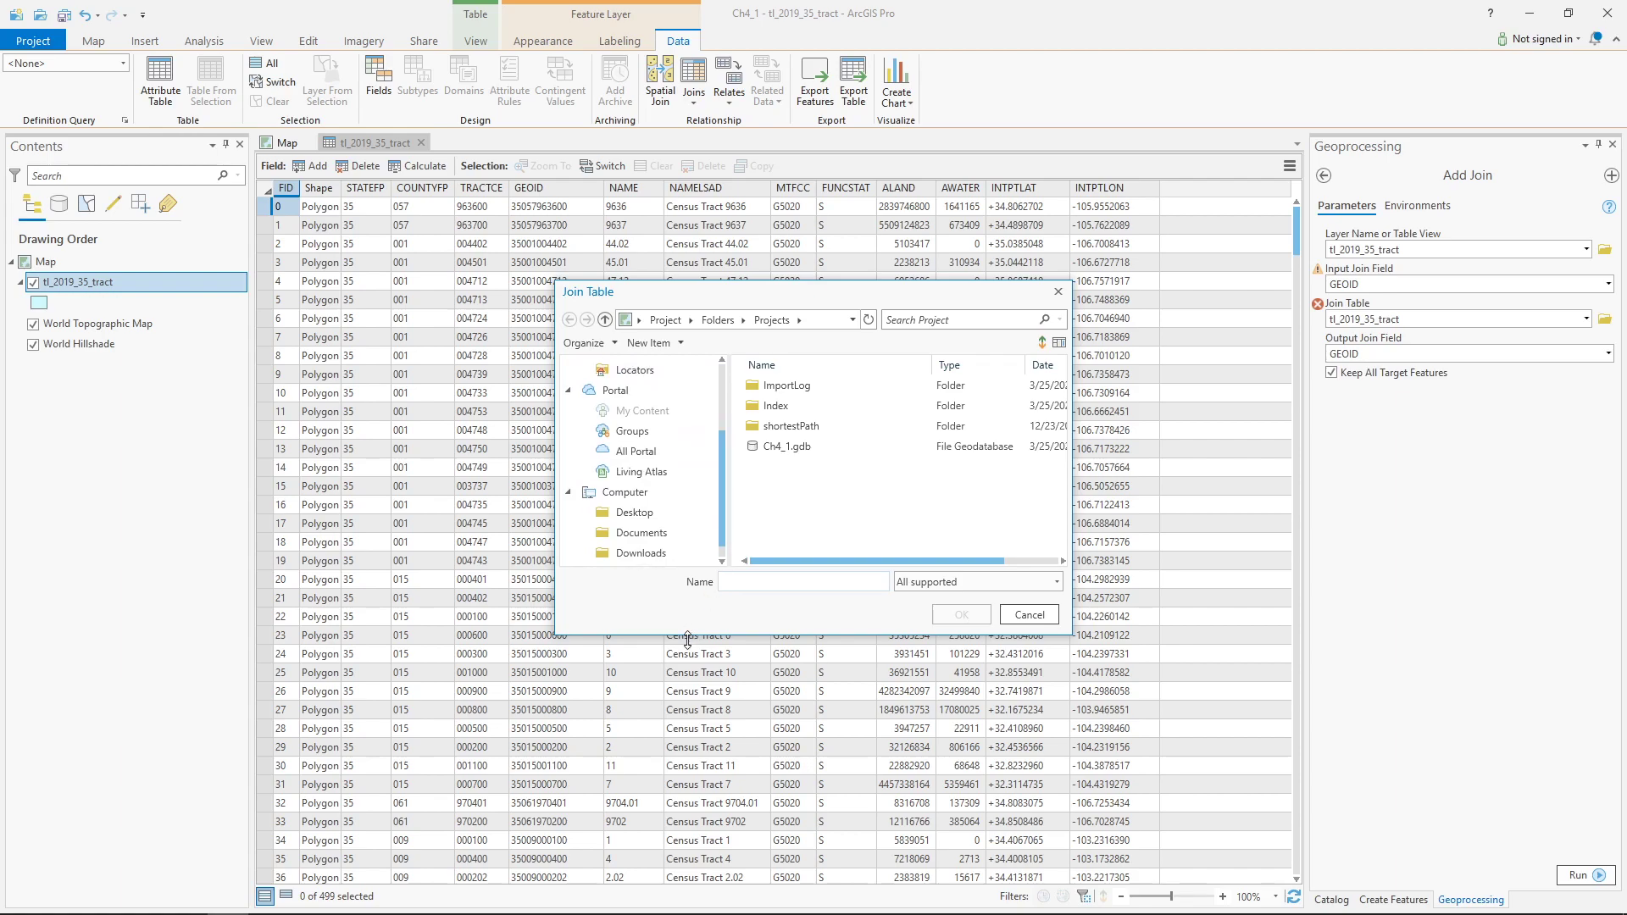
left_click_drag(689, 633, 729, 815)
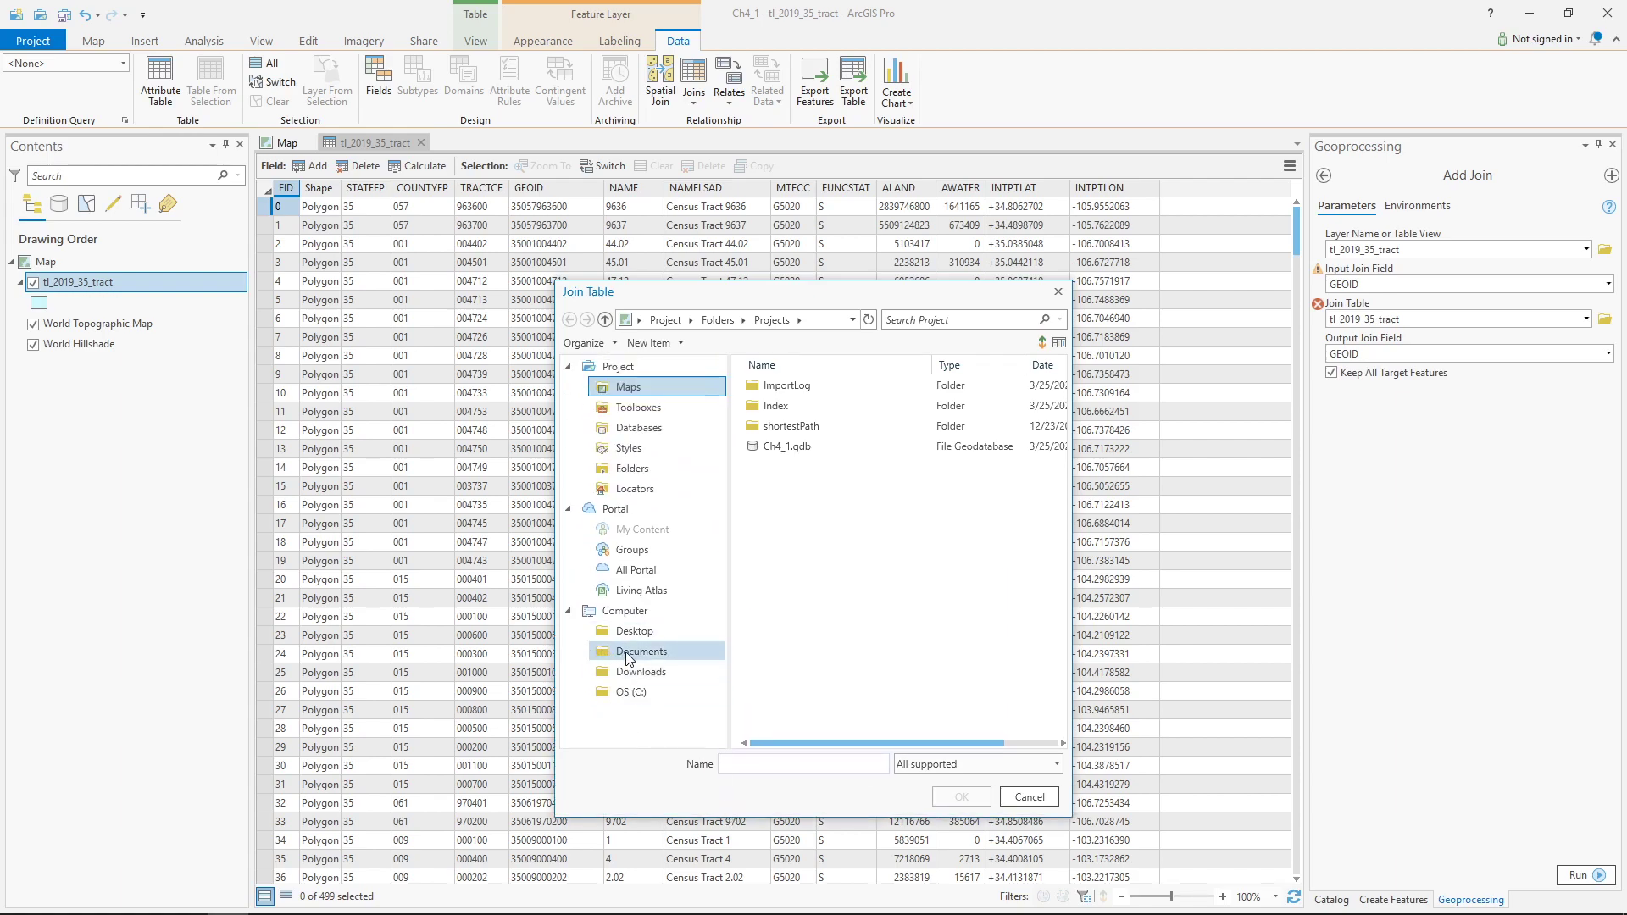
left_click(641, 651)
double_click(780, 426)
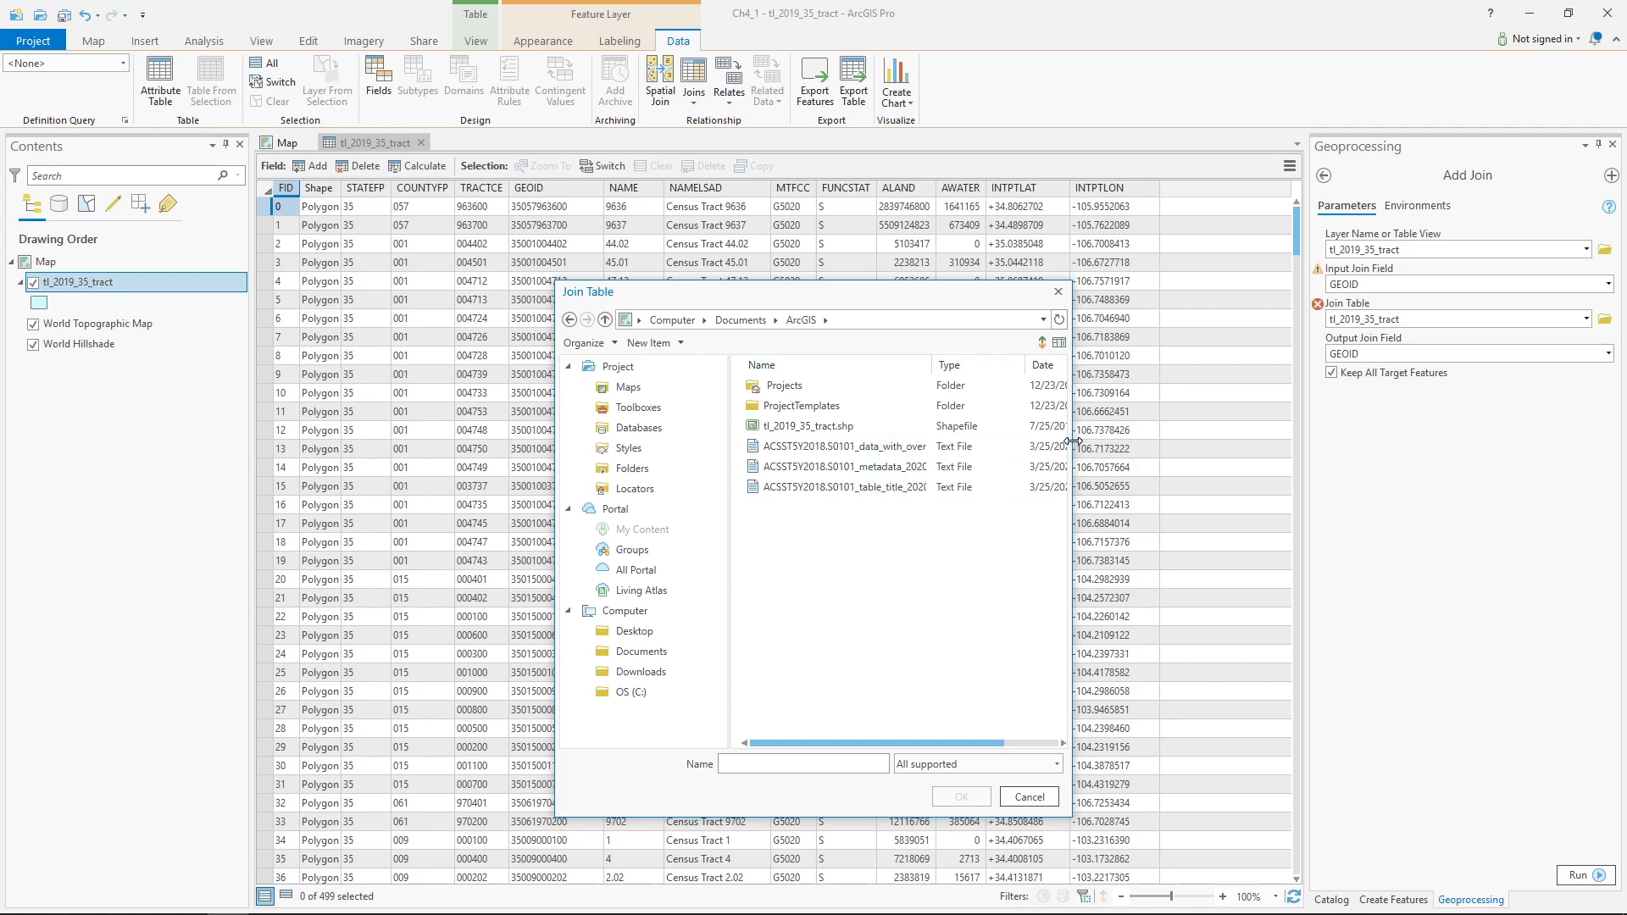
left_click_drag(1073, 441, 1202, 442)
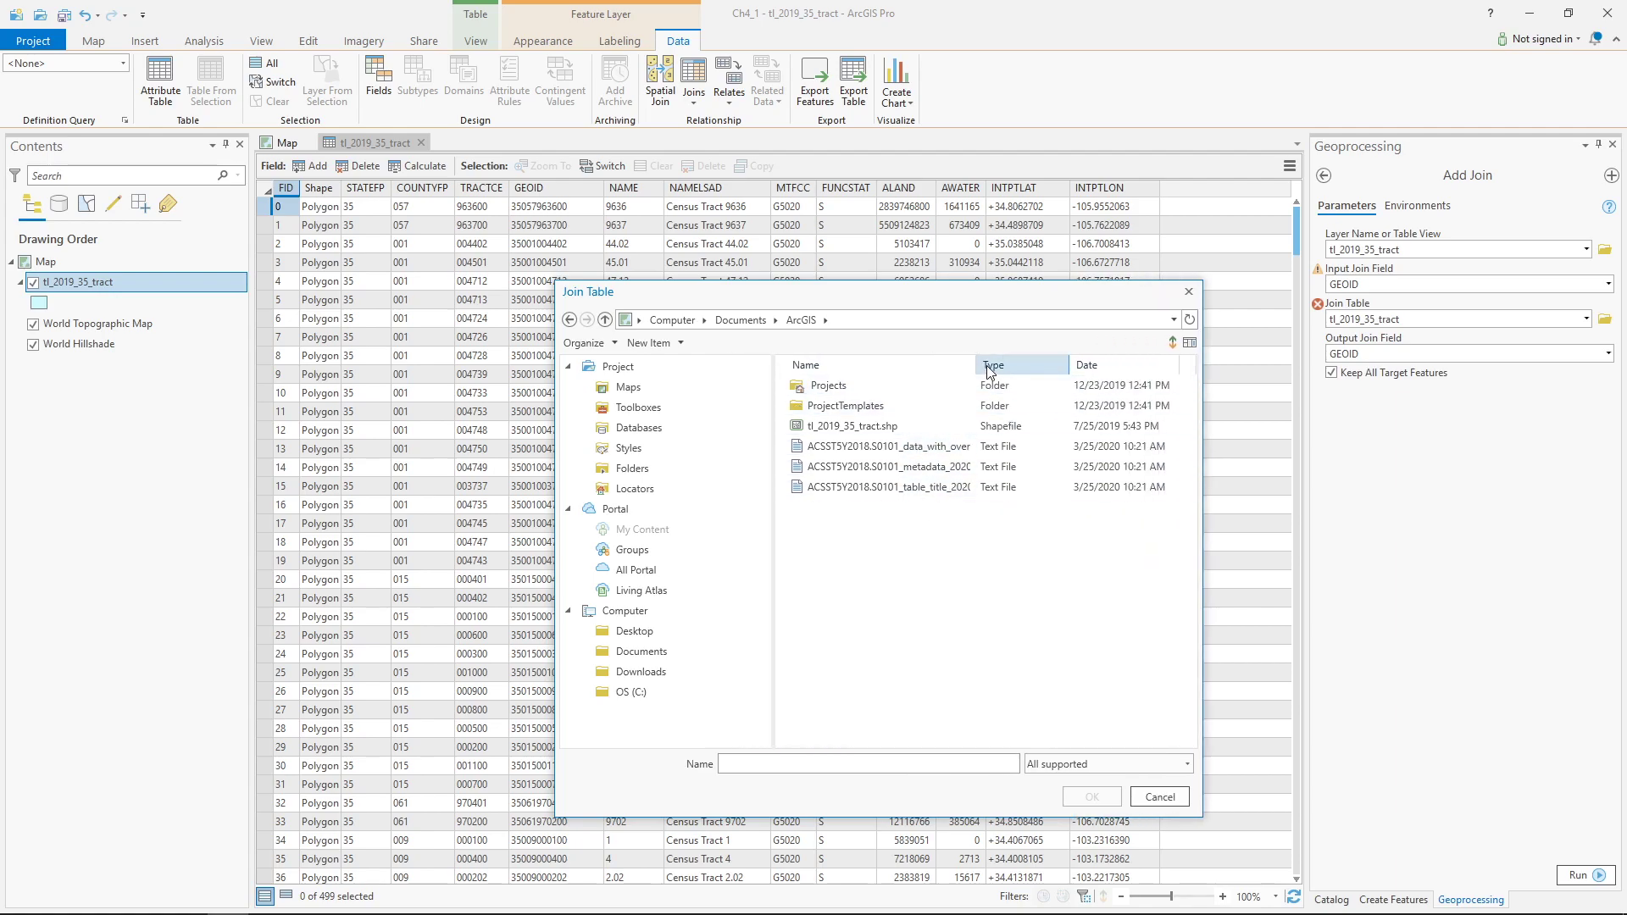
left_click_drag(977, 366, 1120, 392)
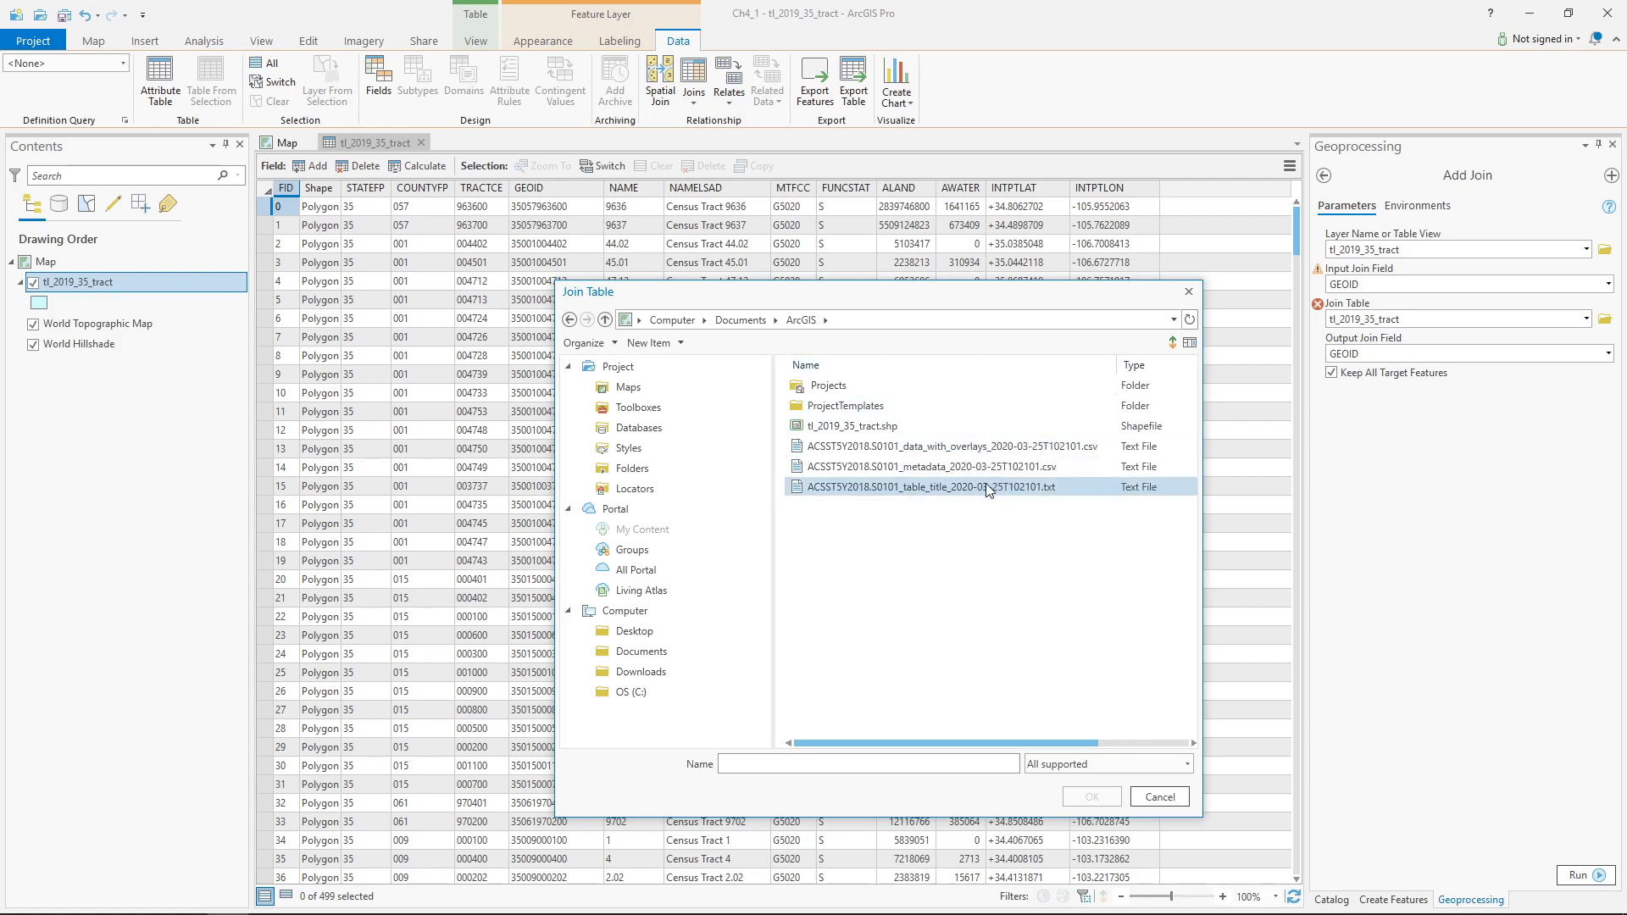
key("alt+Tab")
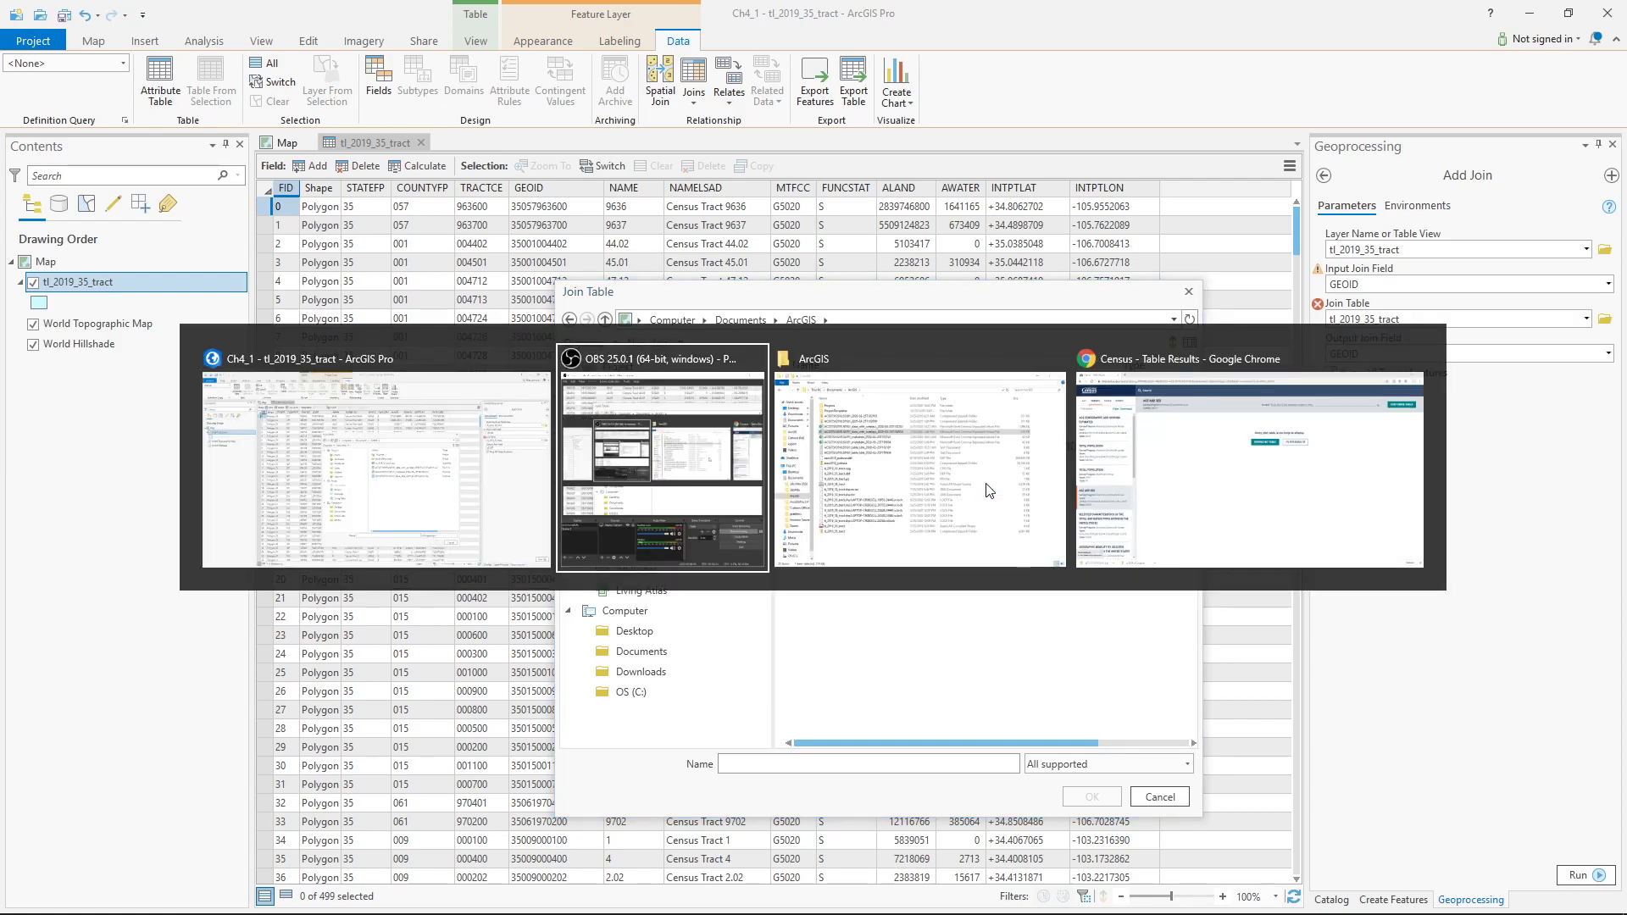
key("alt+Tab")
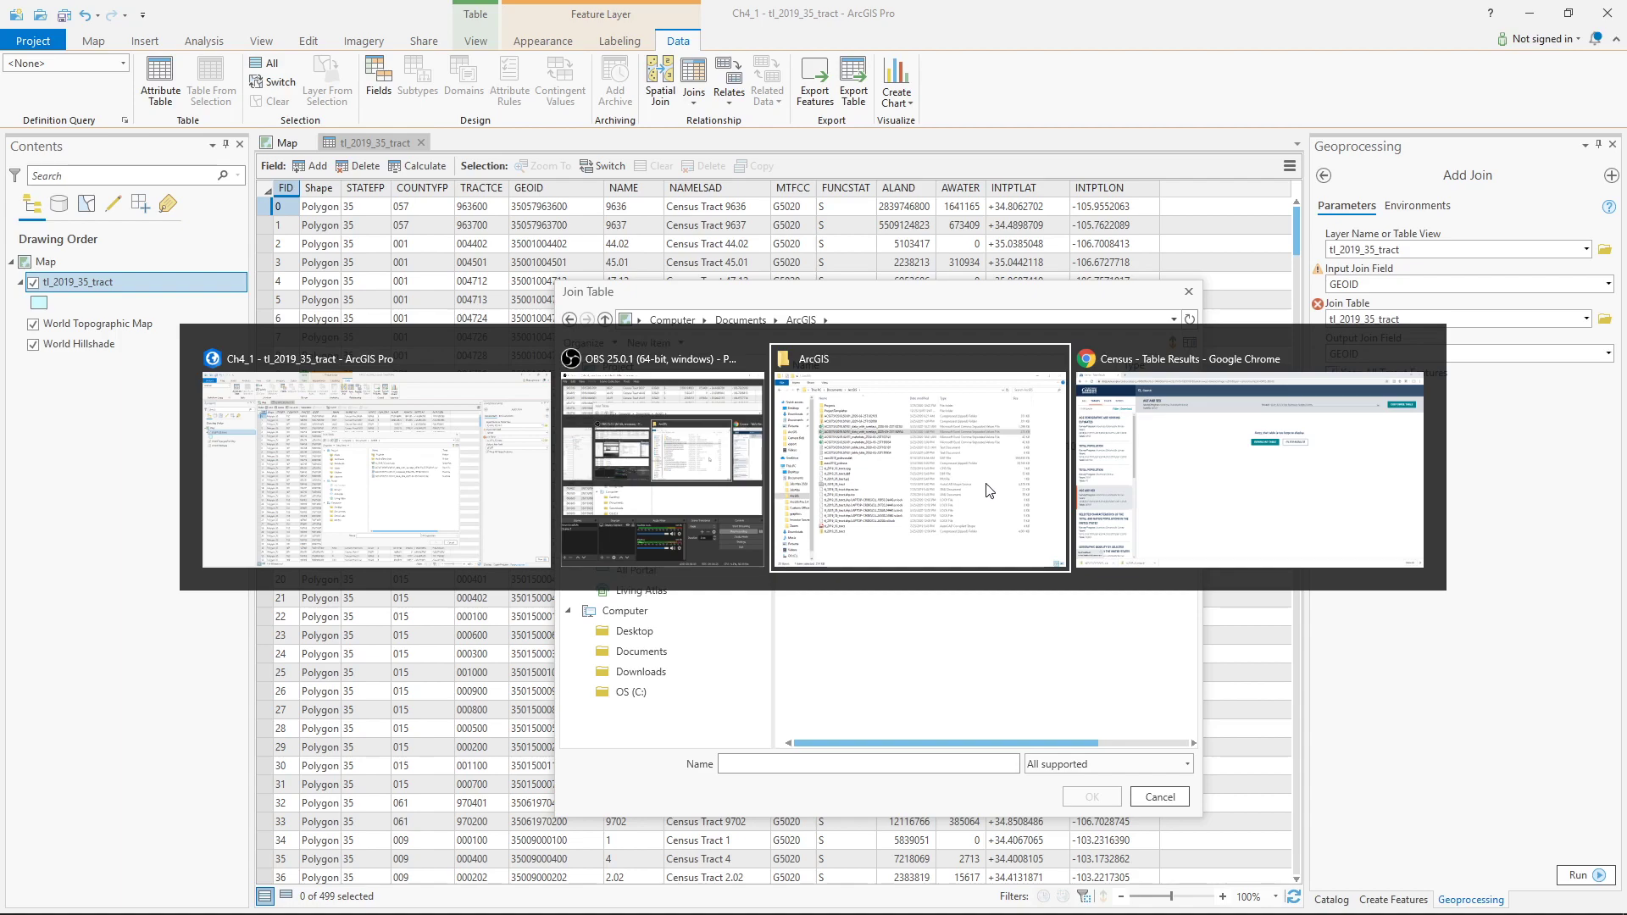
key("alt+Tab")
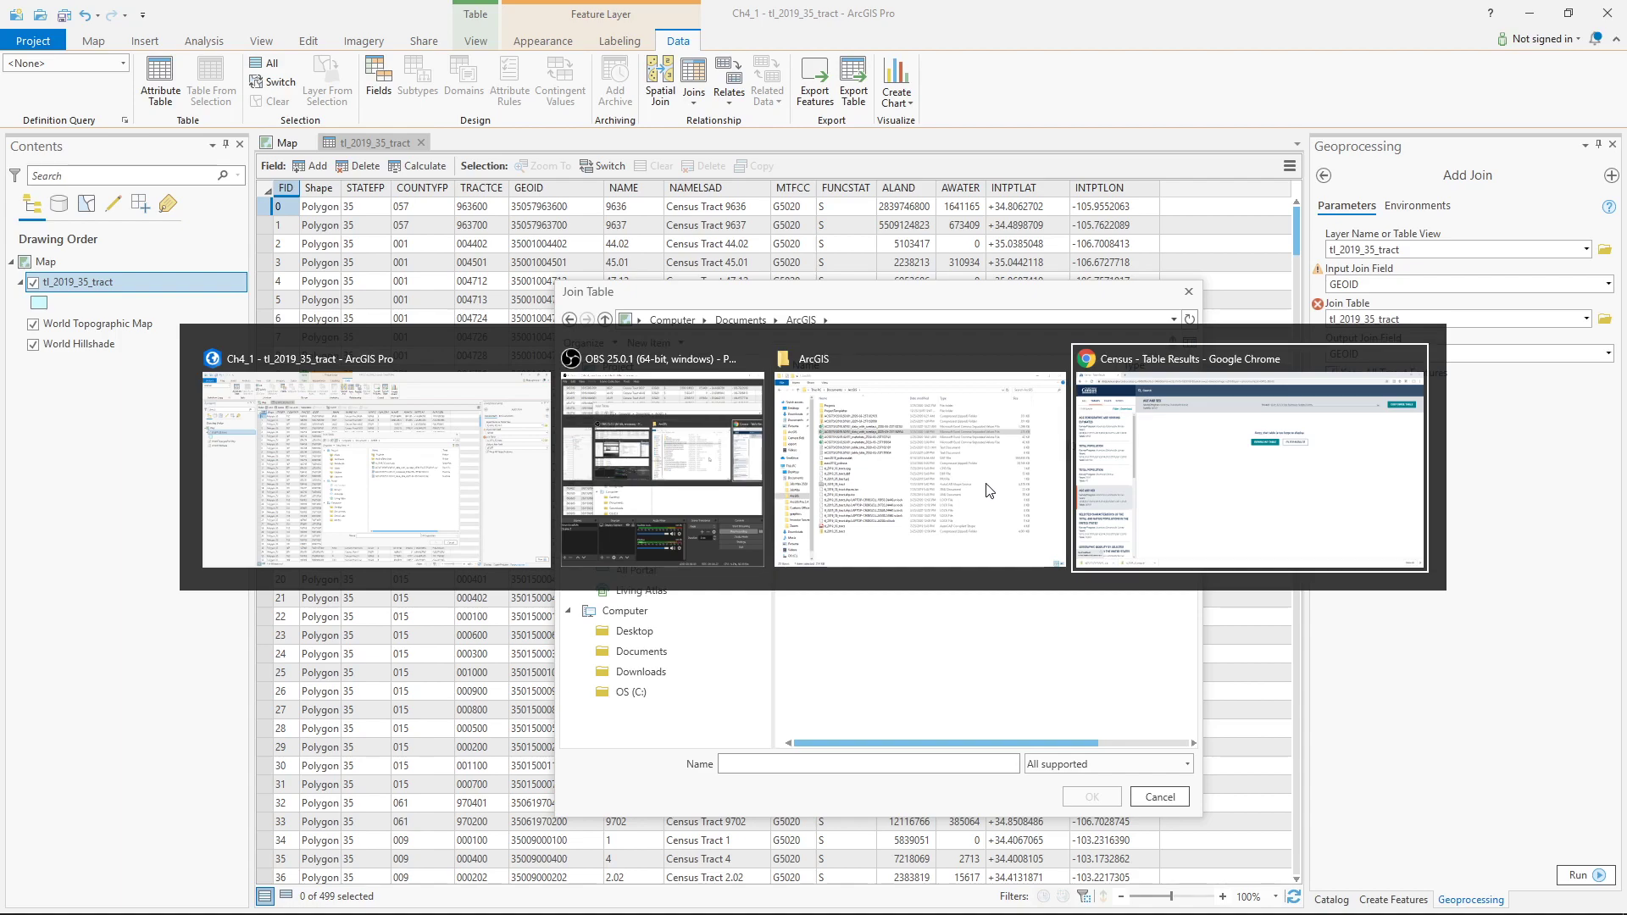
key("alt+Tab")
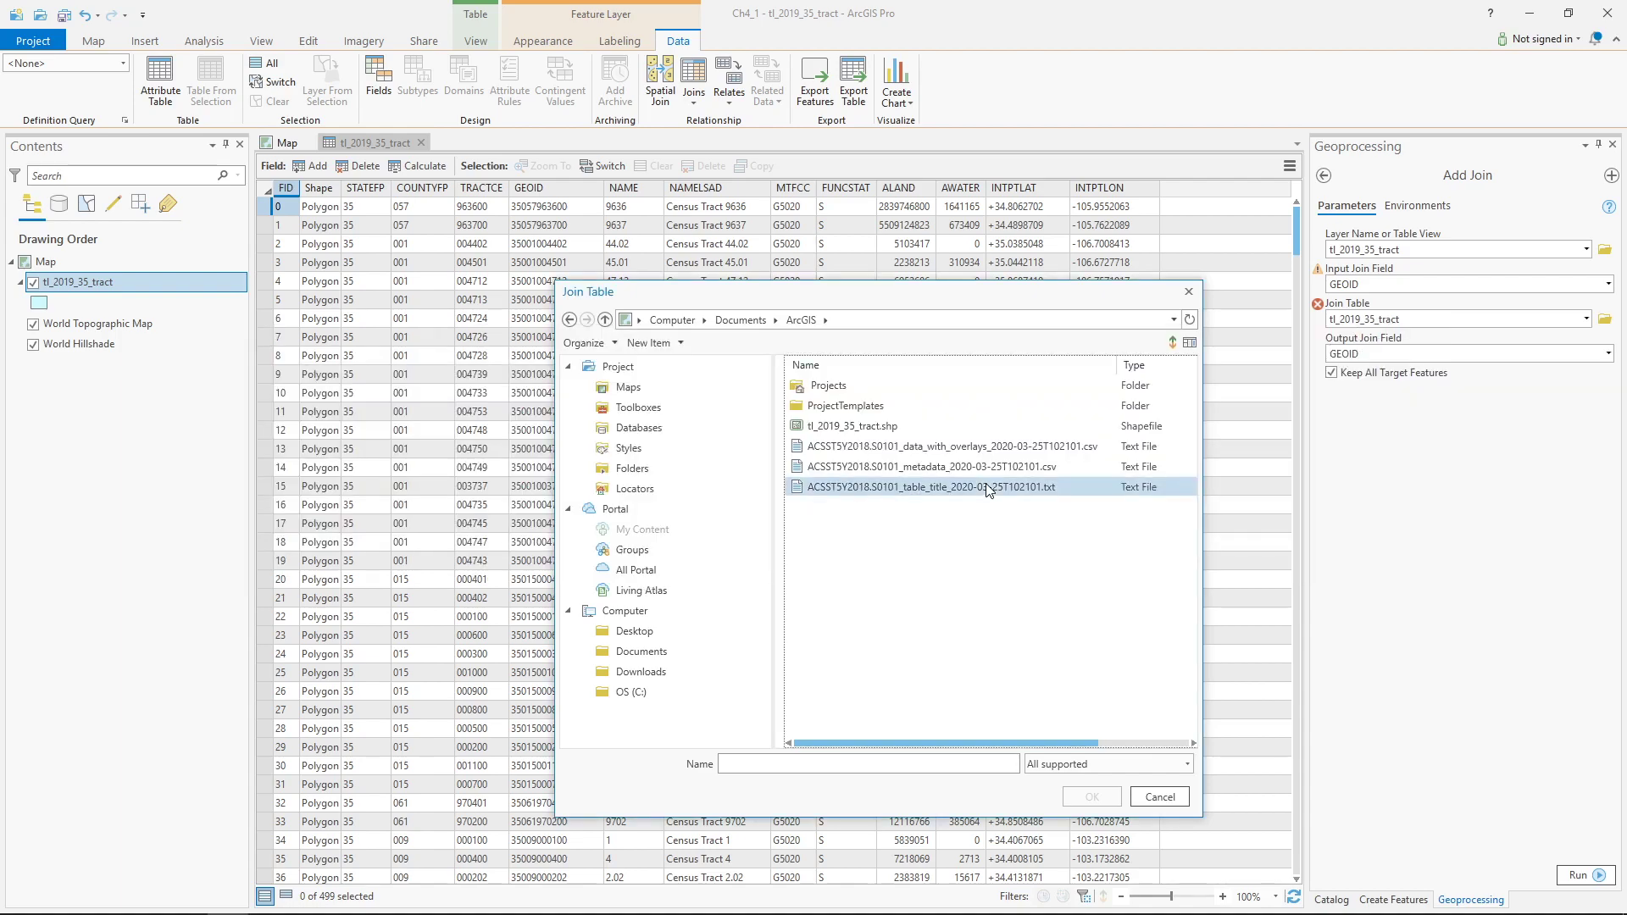
left_click_drag(1202, 475, 1403, 476)
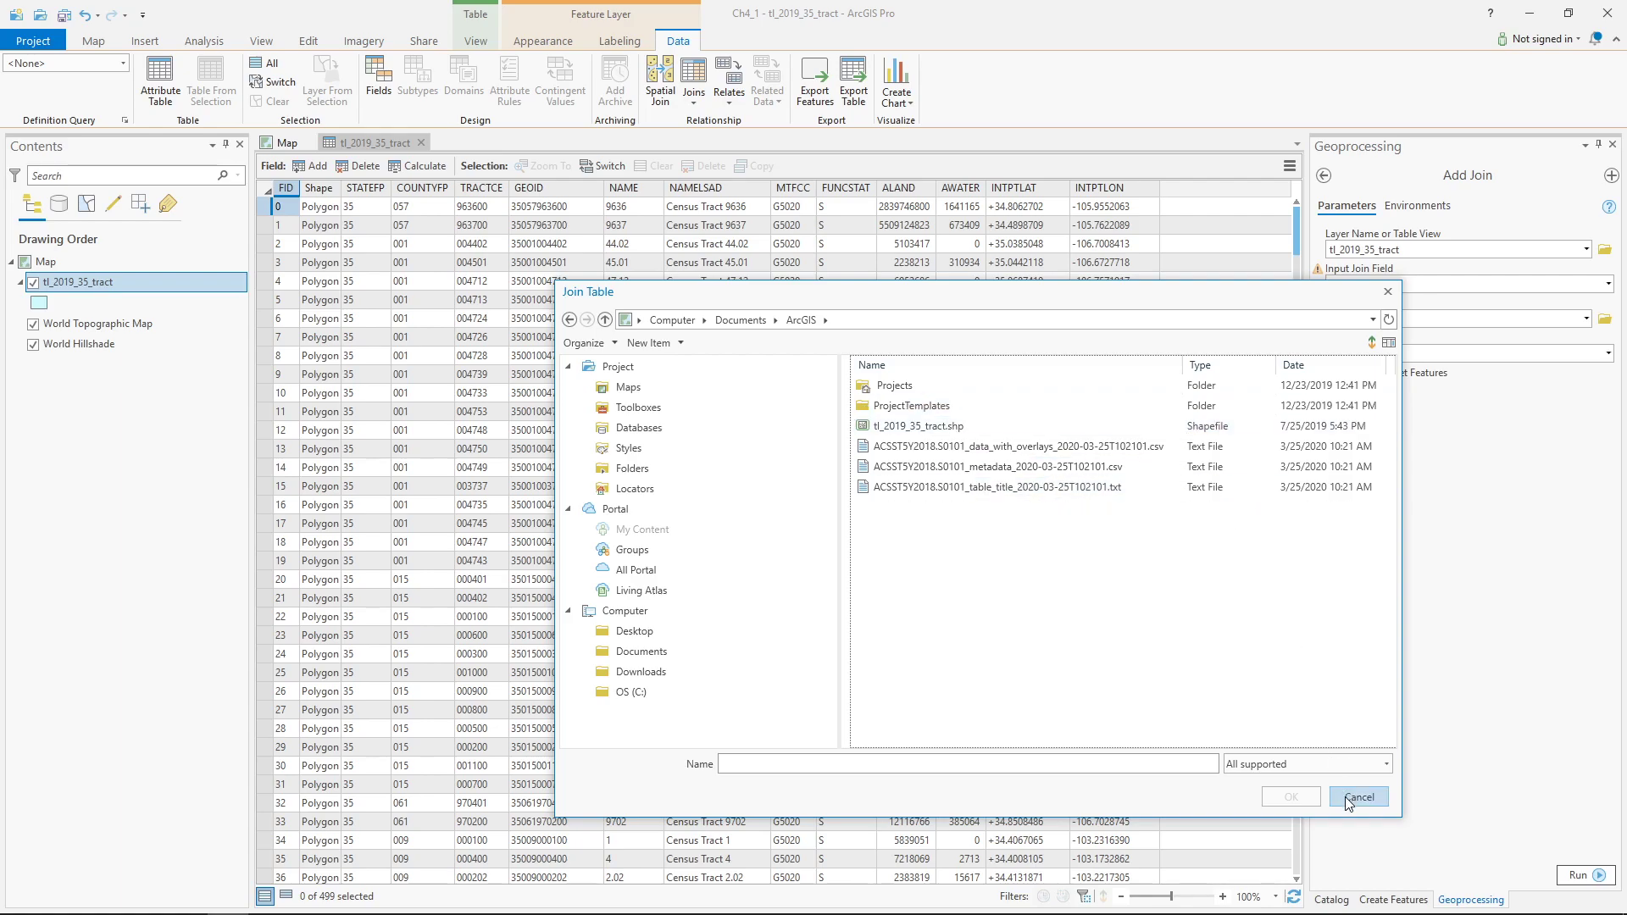
left_click(17, 890)
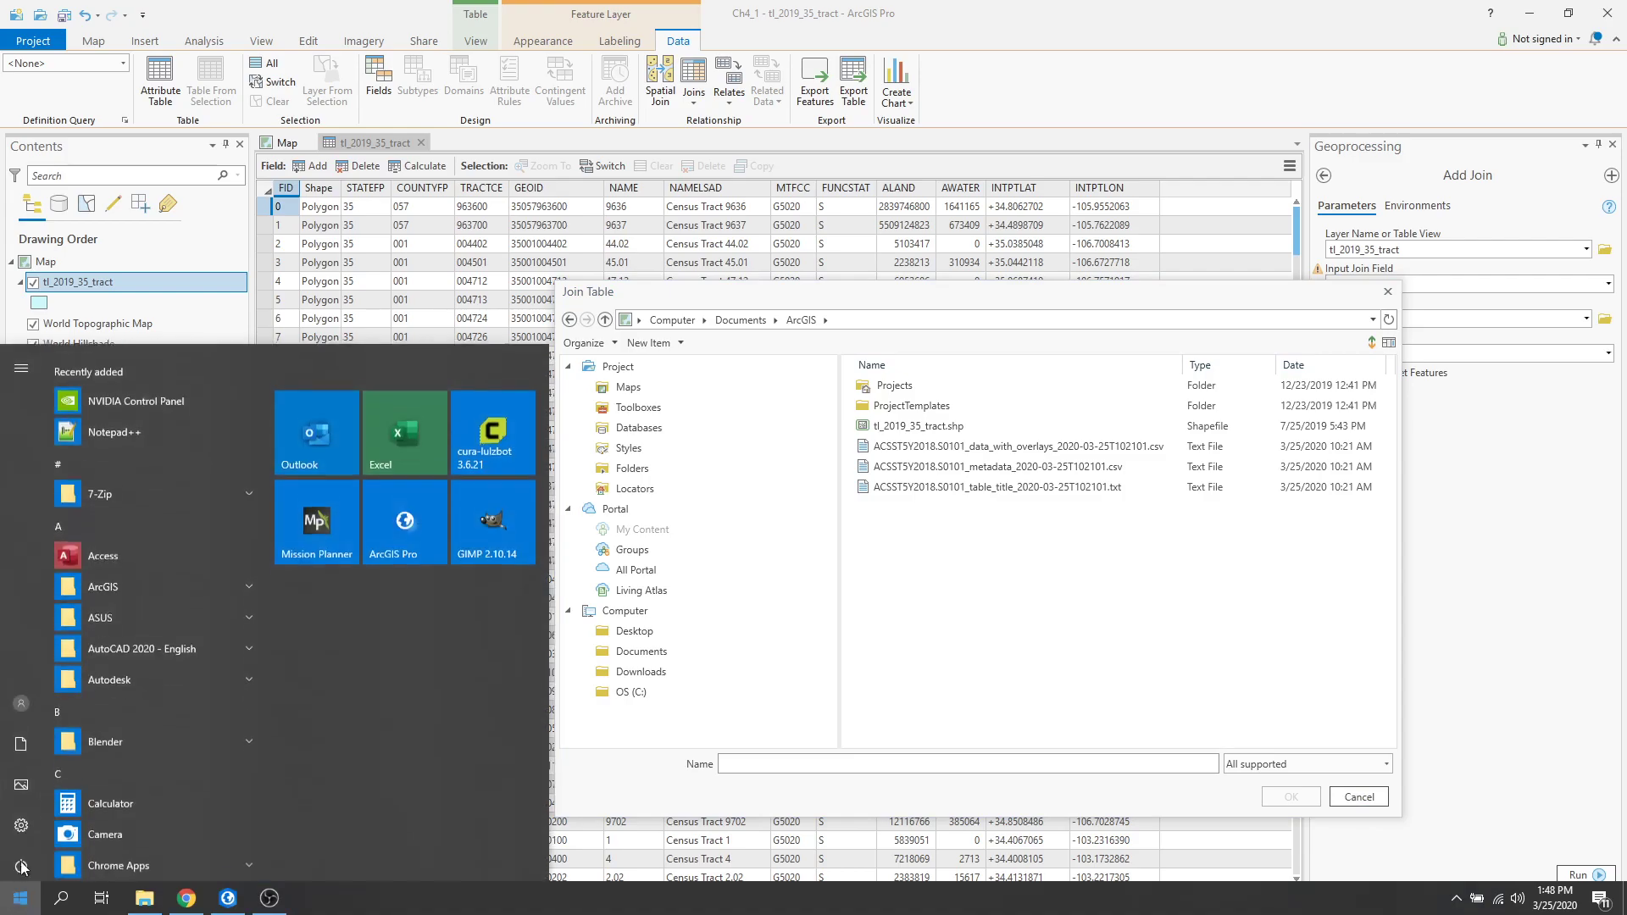
left_click(381, 445)
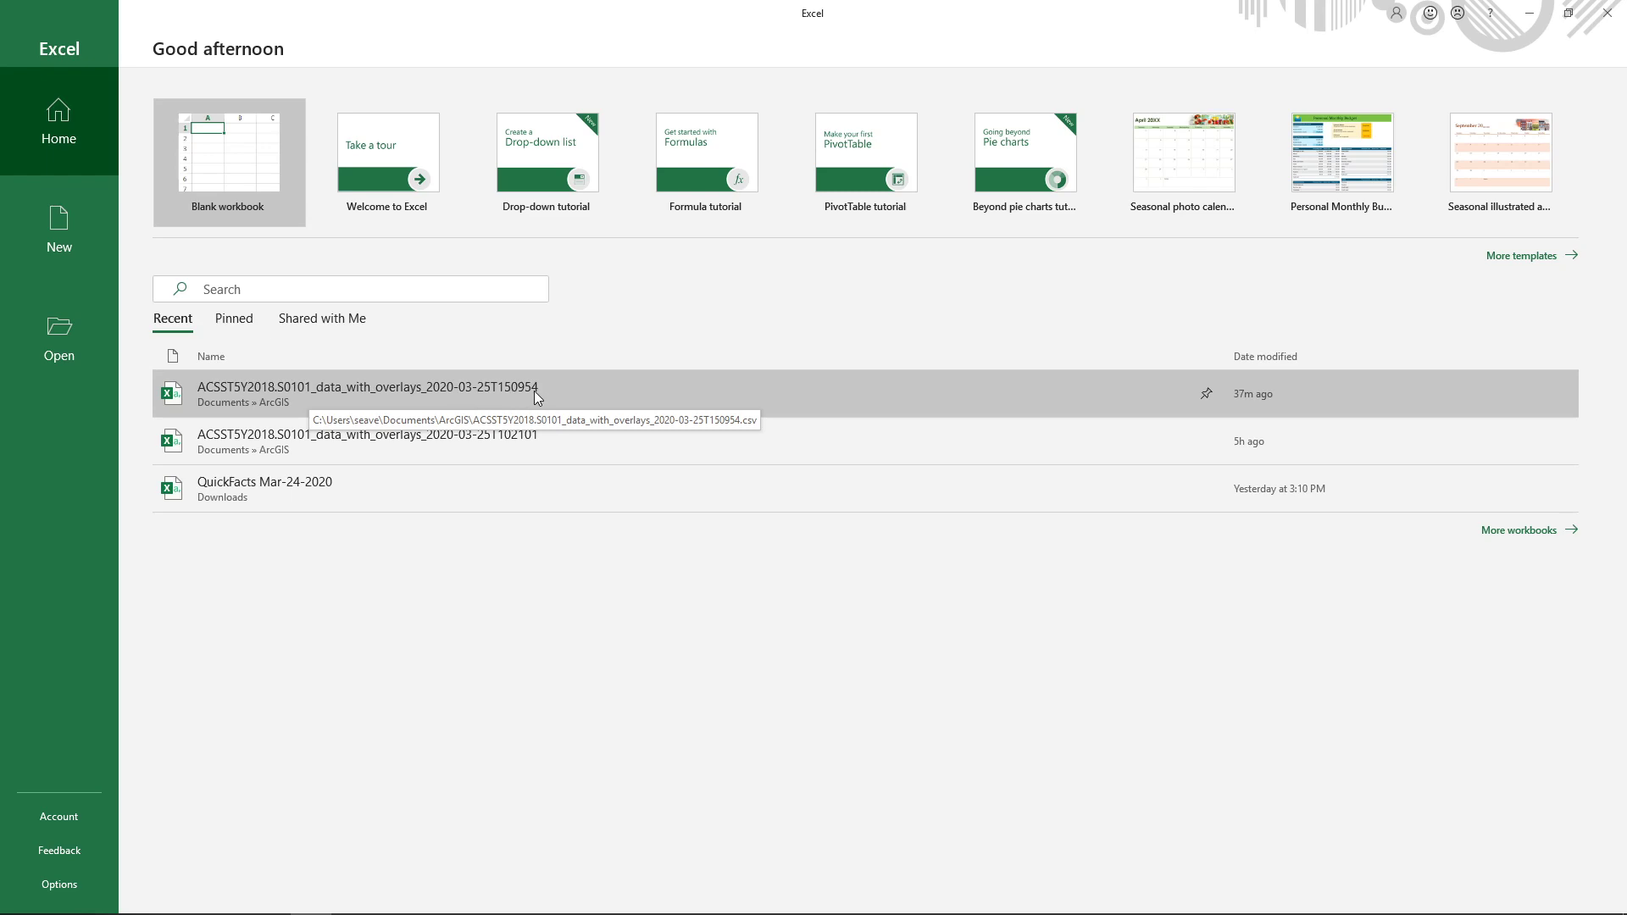
left_click(1618, 13)
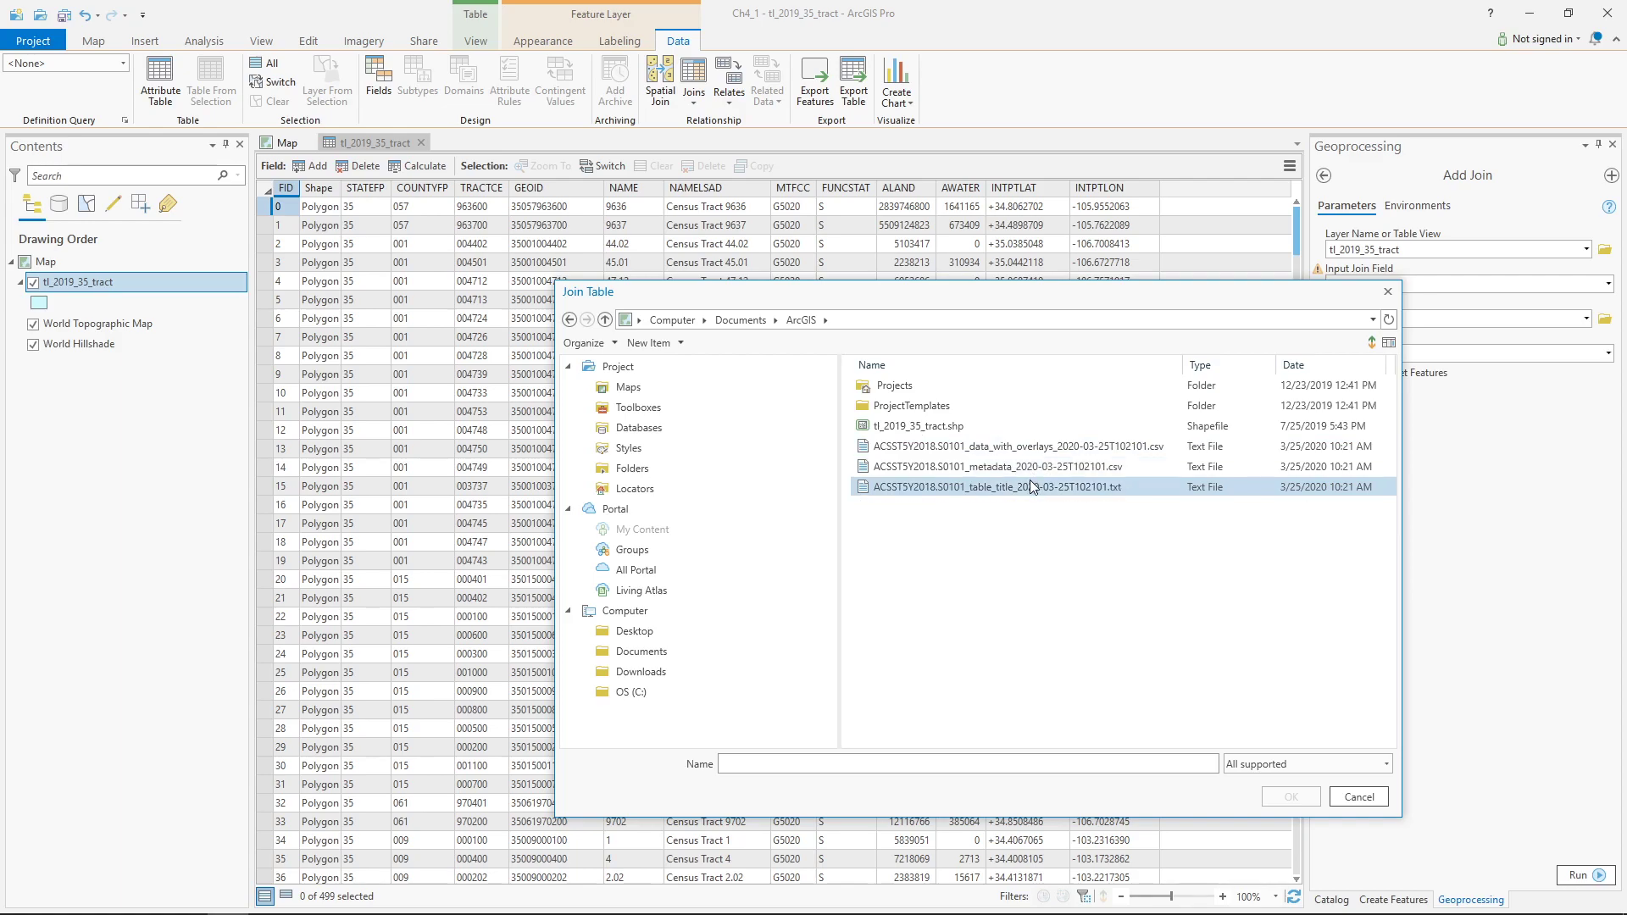
- Open the recent file ACSST5Y2018.S0101_data_with_overlays_2020-03-25T150954 in Excel, examine its GEO_ID and data columns, and close it
left_click_drag(1401, 486, 1543, 488)
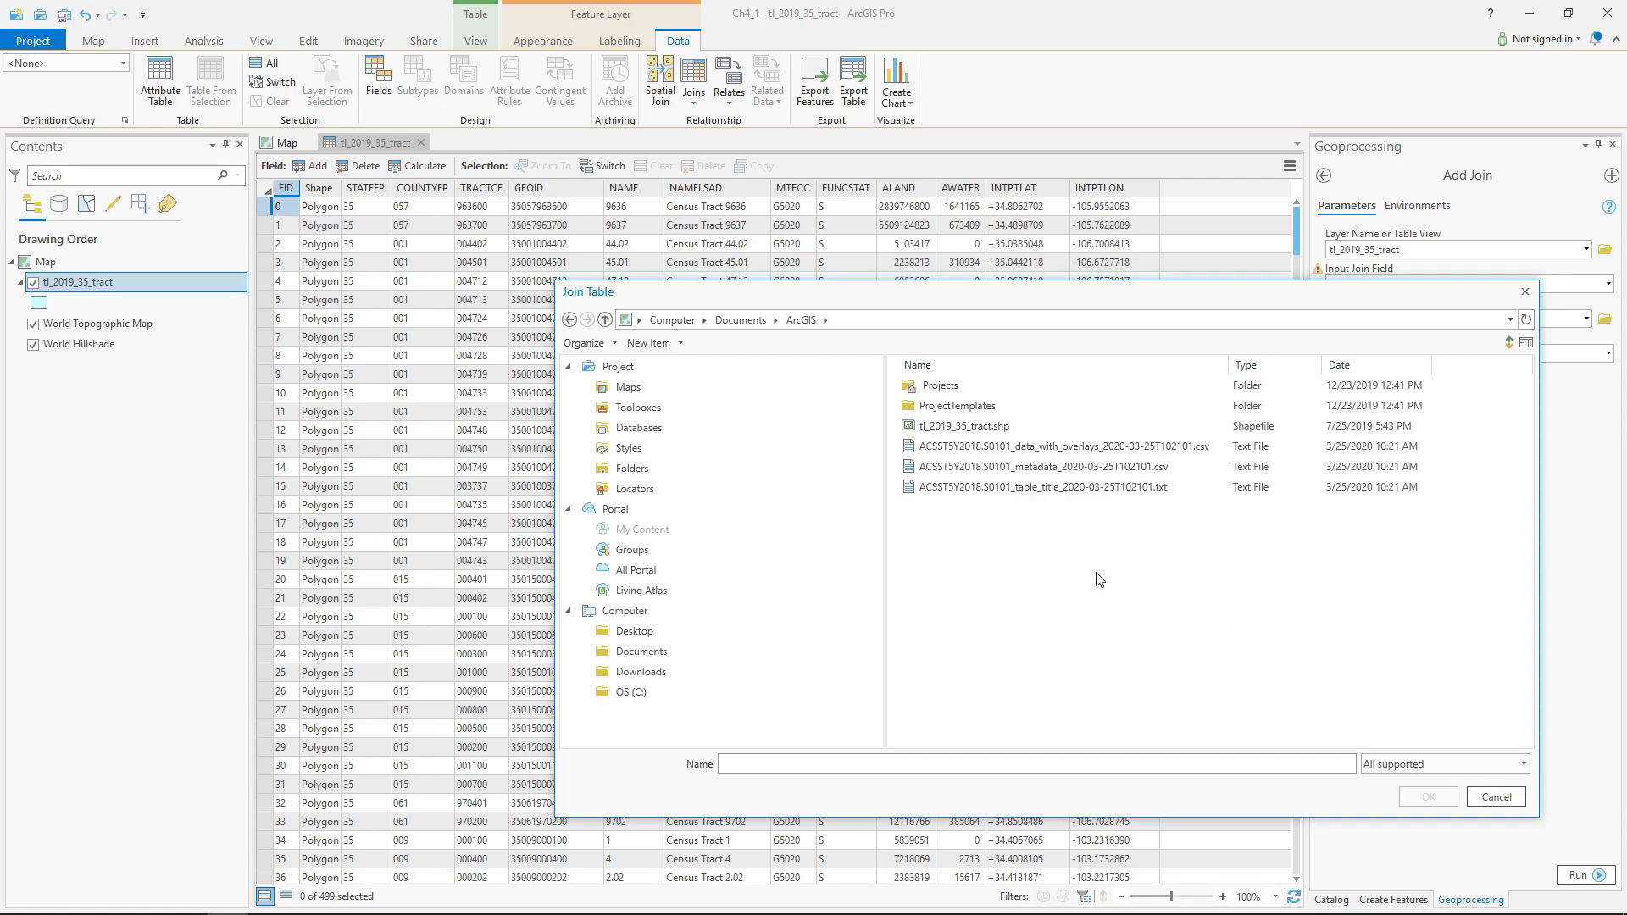
mouse_move(194, 908)
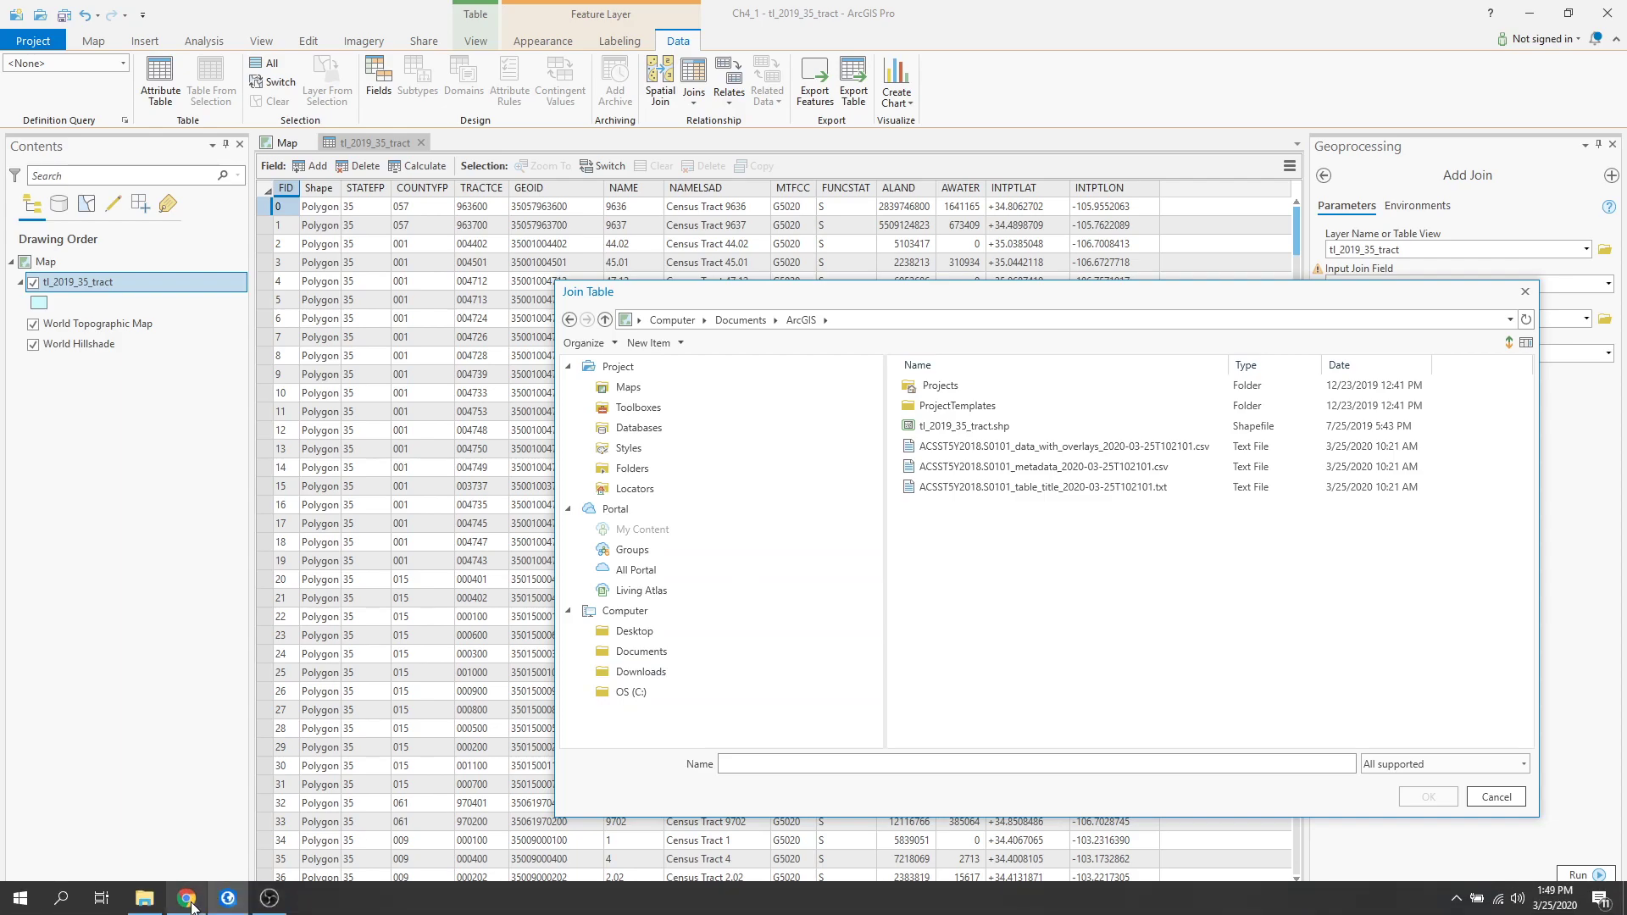
left_click(20, 898)
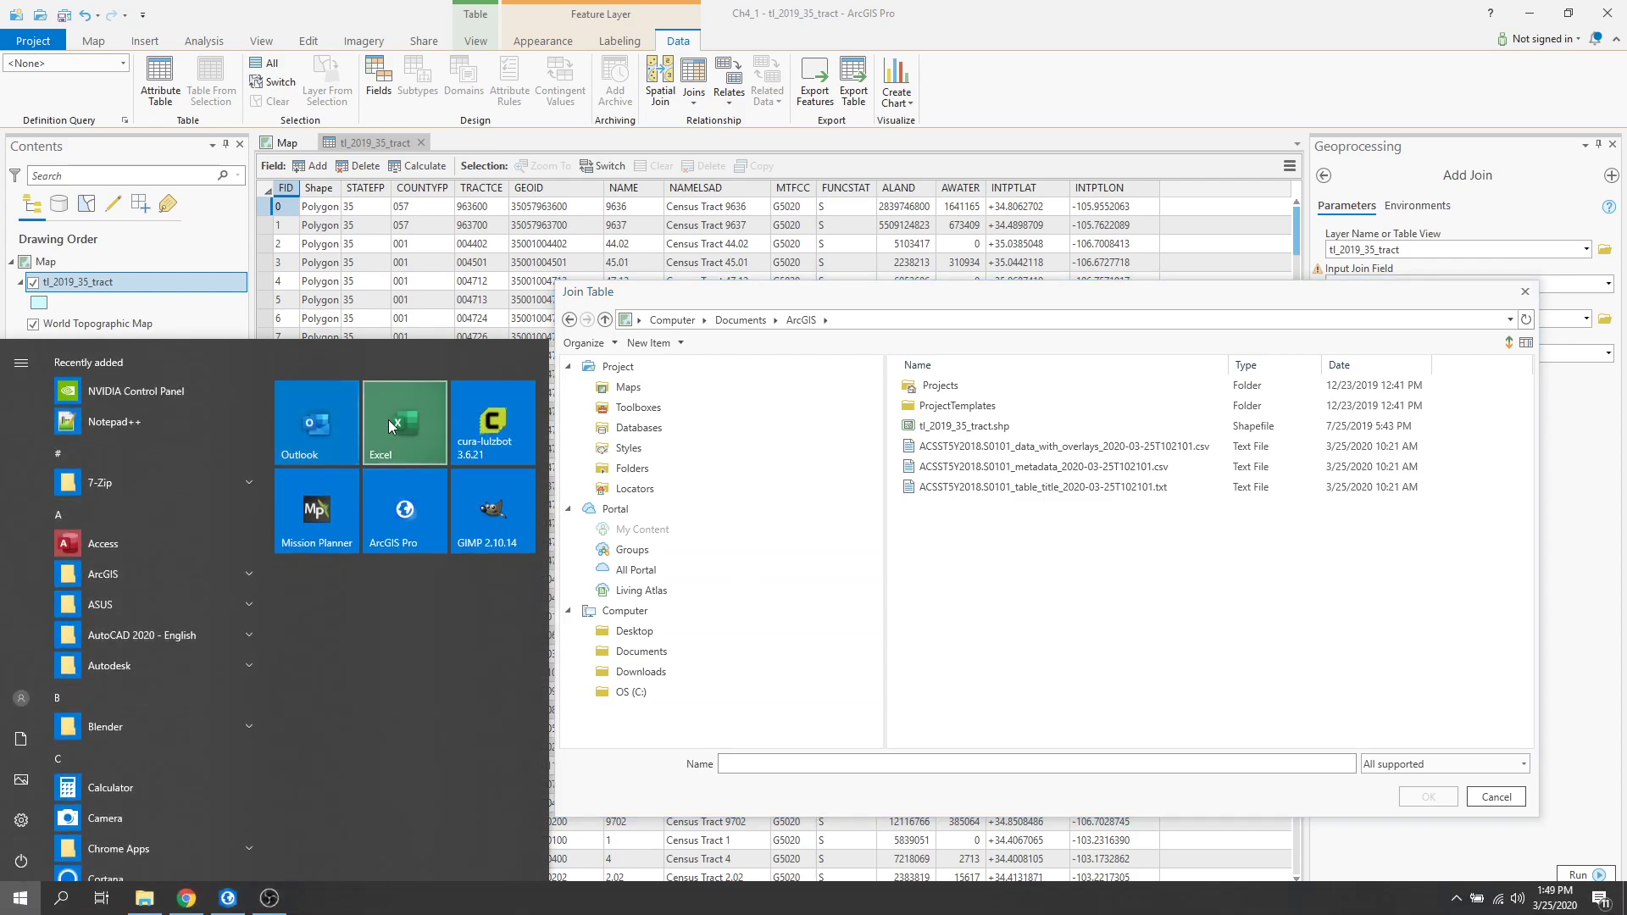
left_click(387, 421)
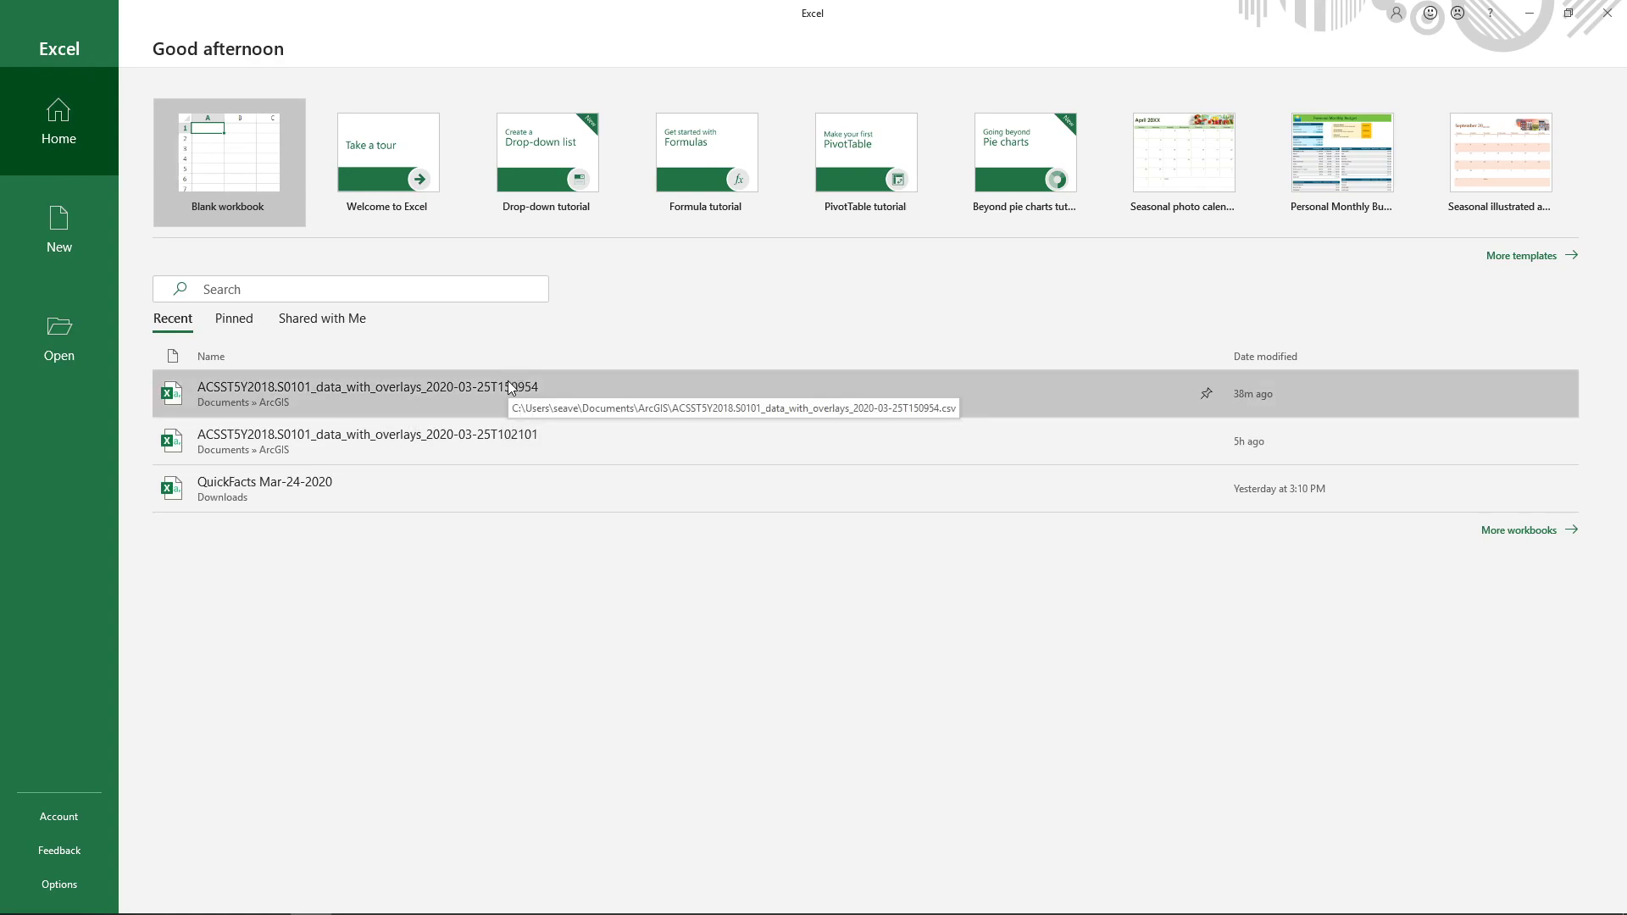
left_click(429, 403)
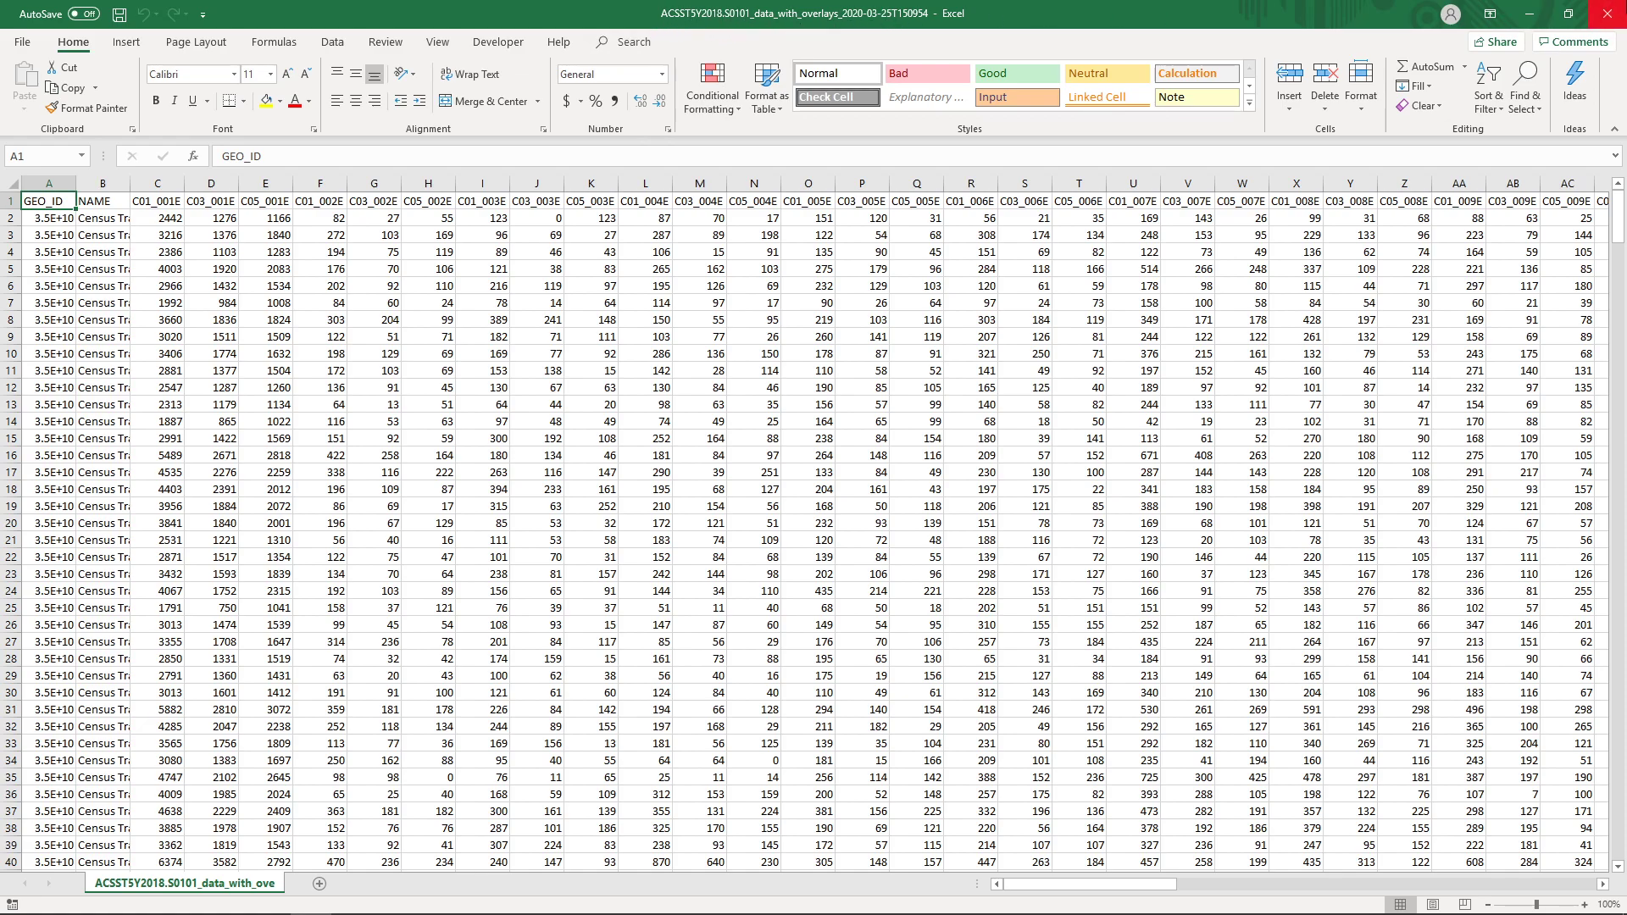
left_click(1608, 13)
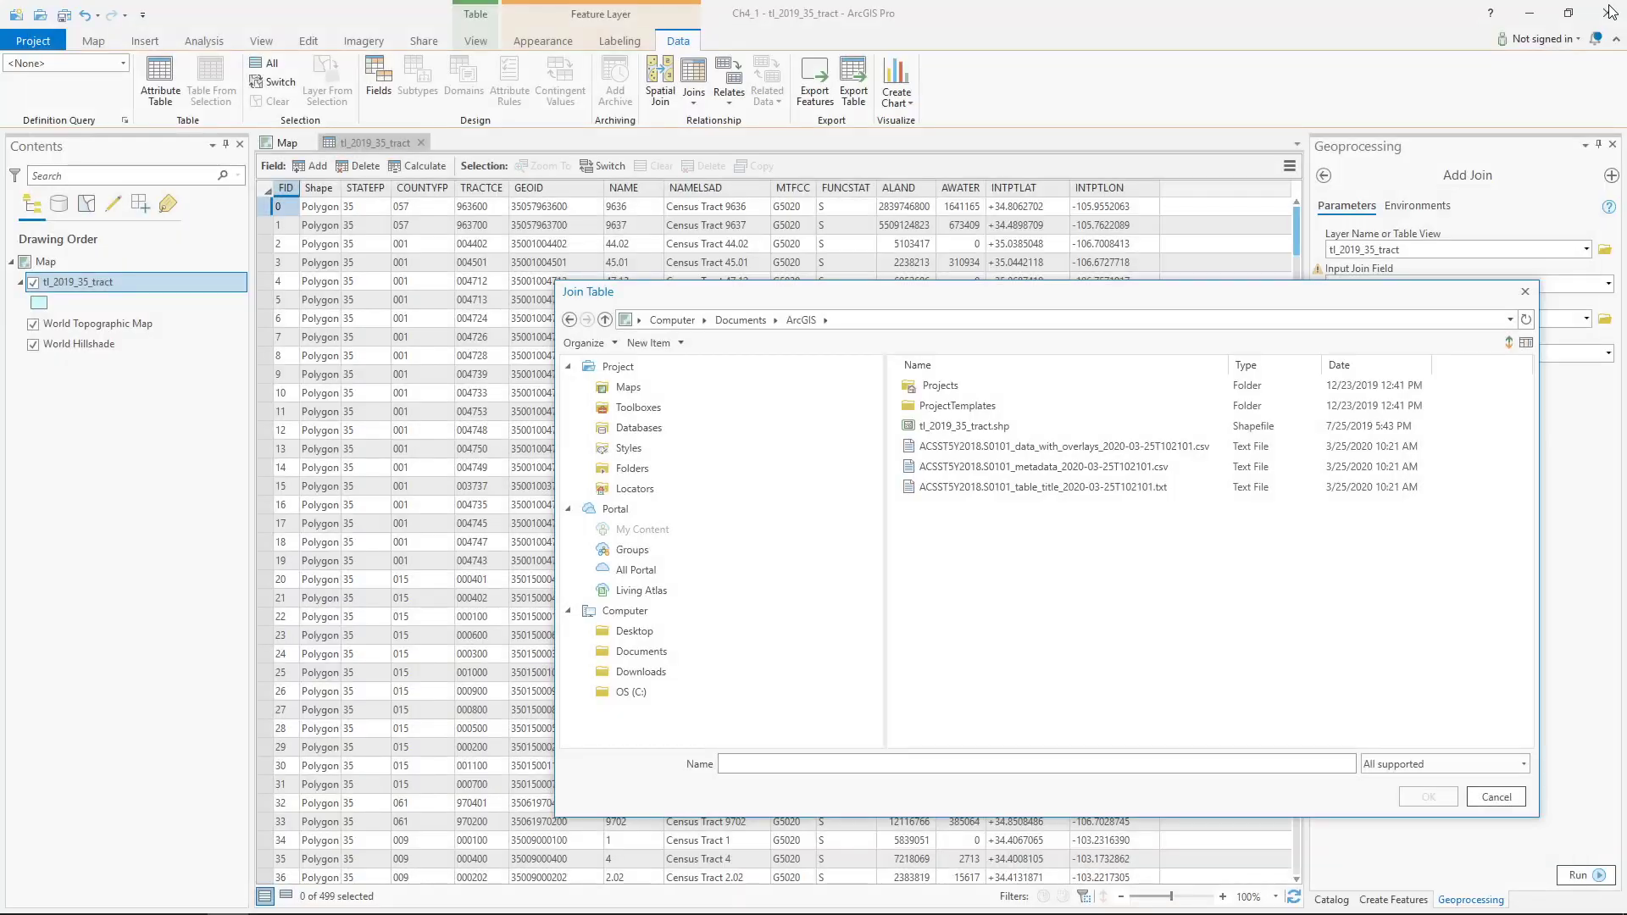
- Choose ACSST5Y2018.S0101_data_with_overlays_2020-03-25T102101.csv as the join table and run the join with GEO_ID as the output join field
left_click(991, 446)
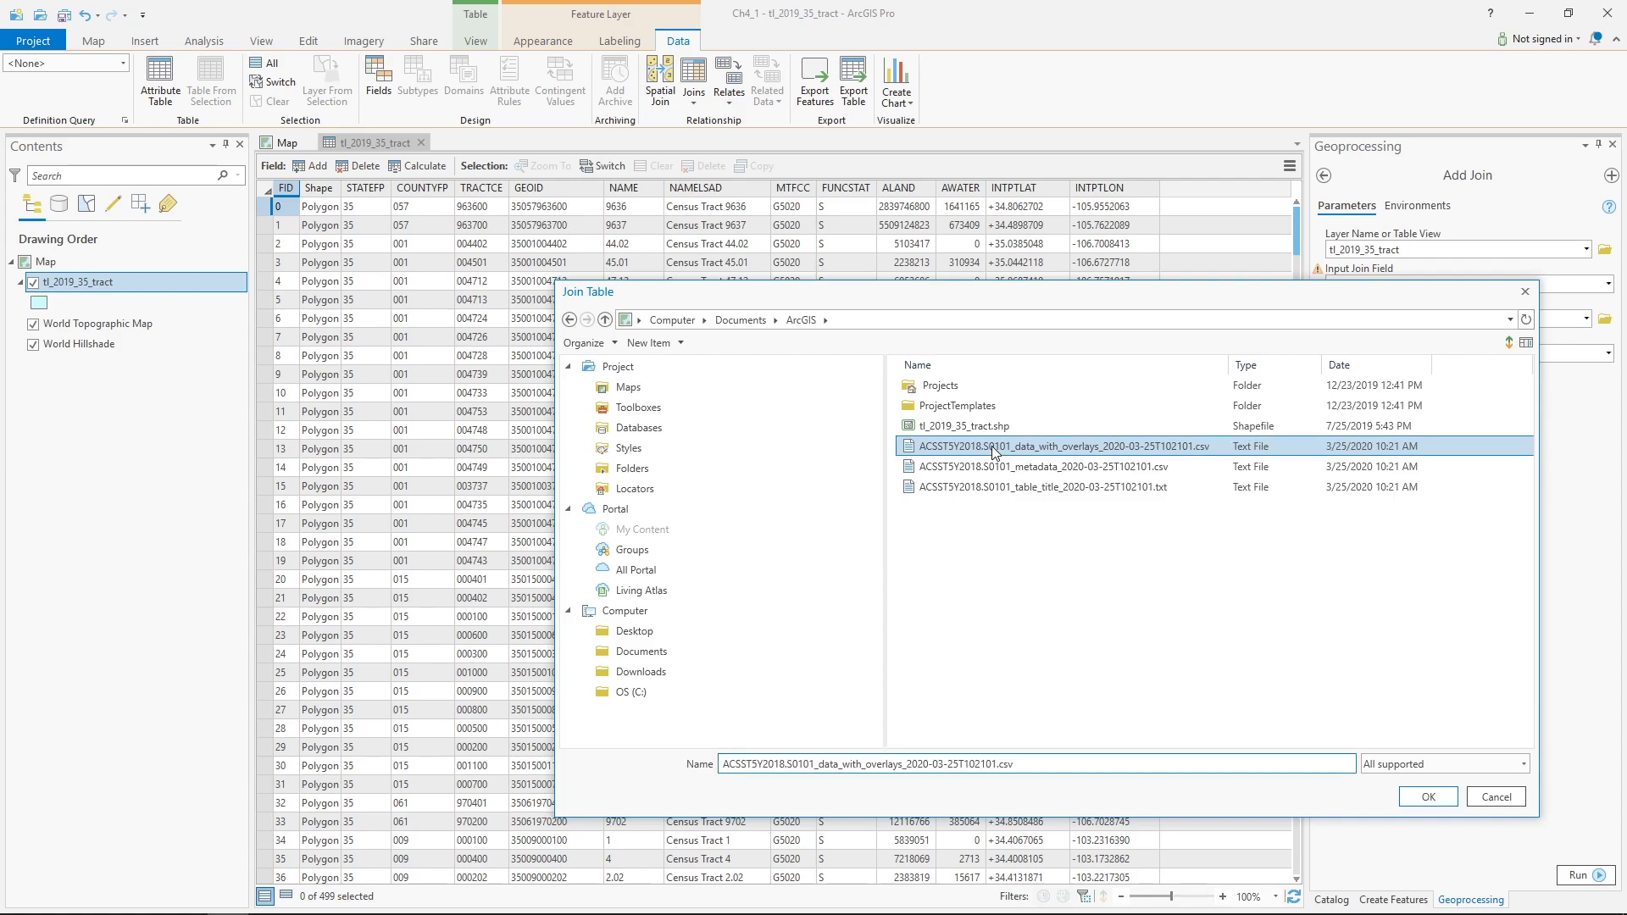
left_click(1419, 799)
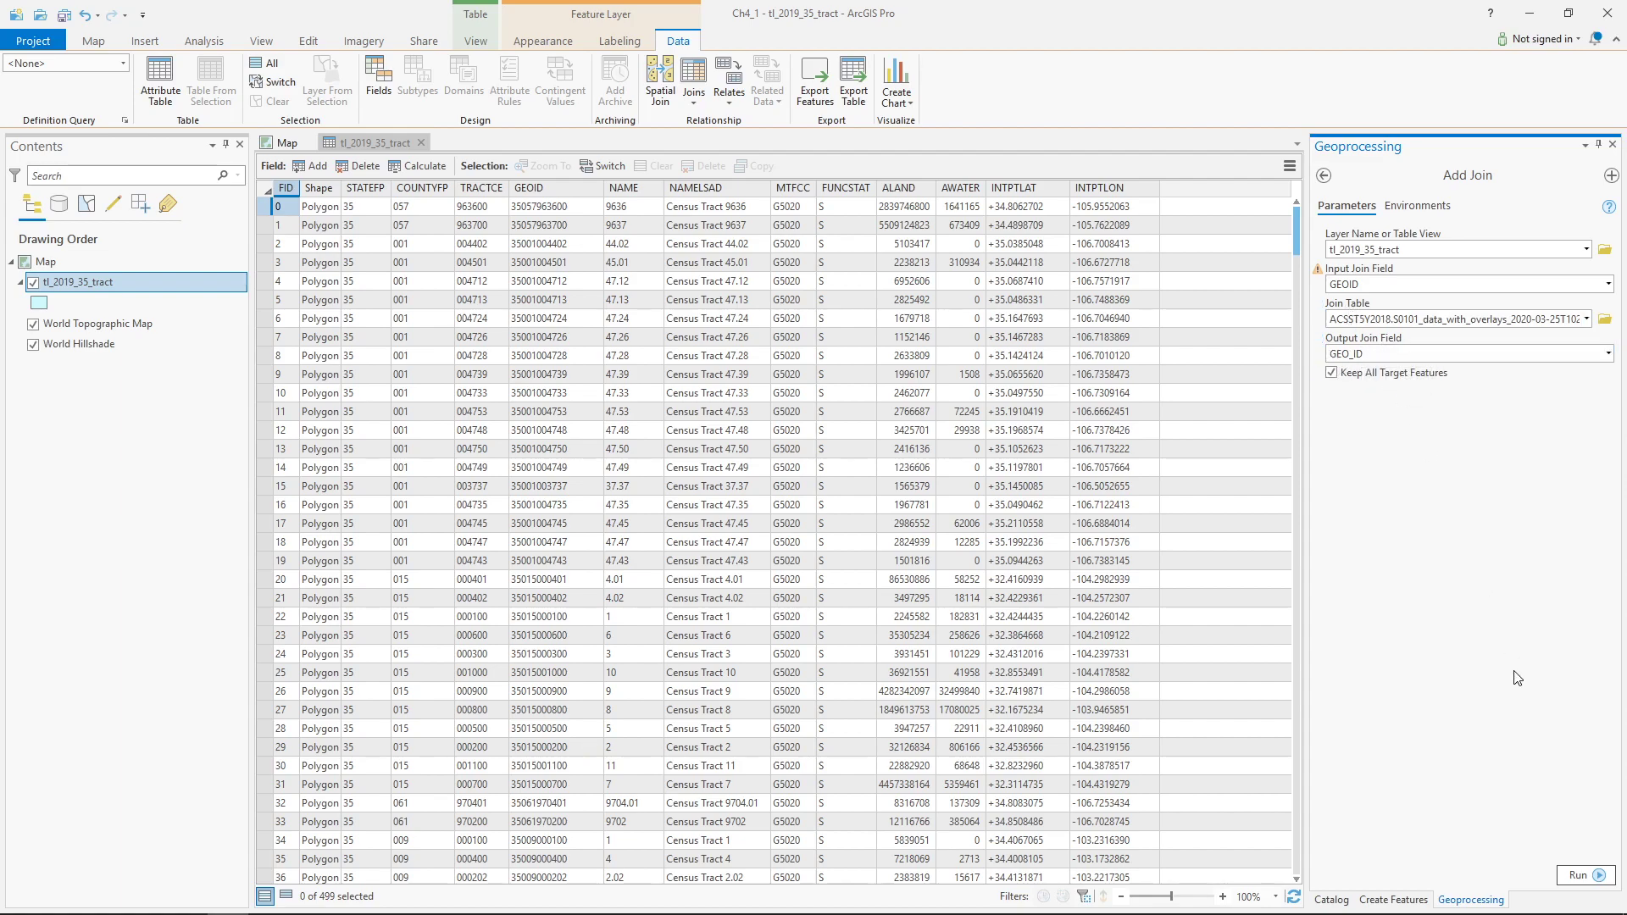
left_click(1598, 875)
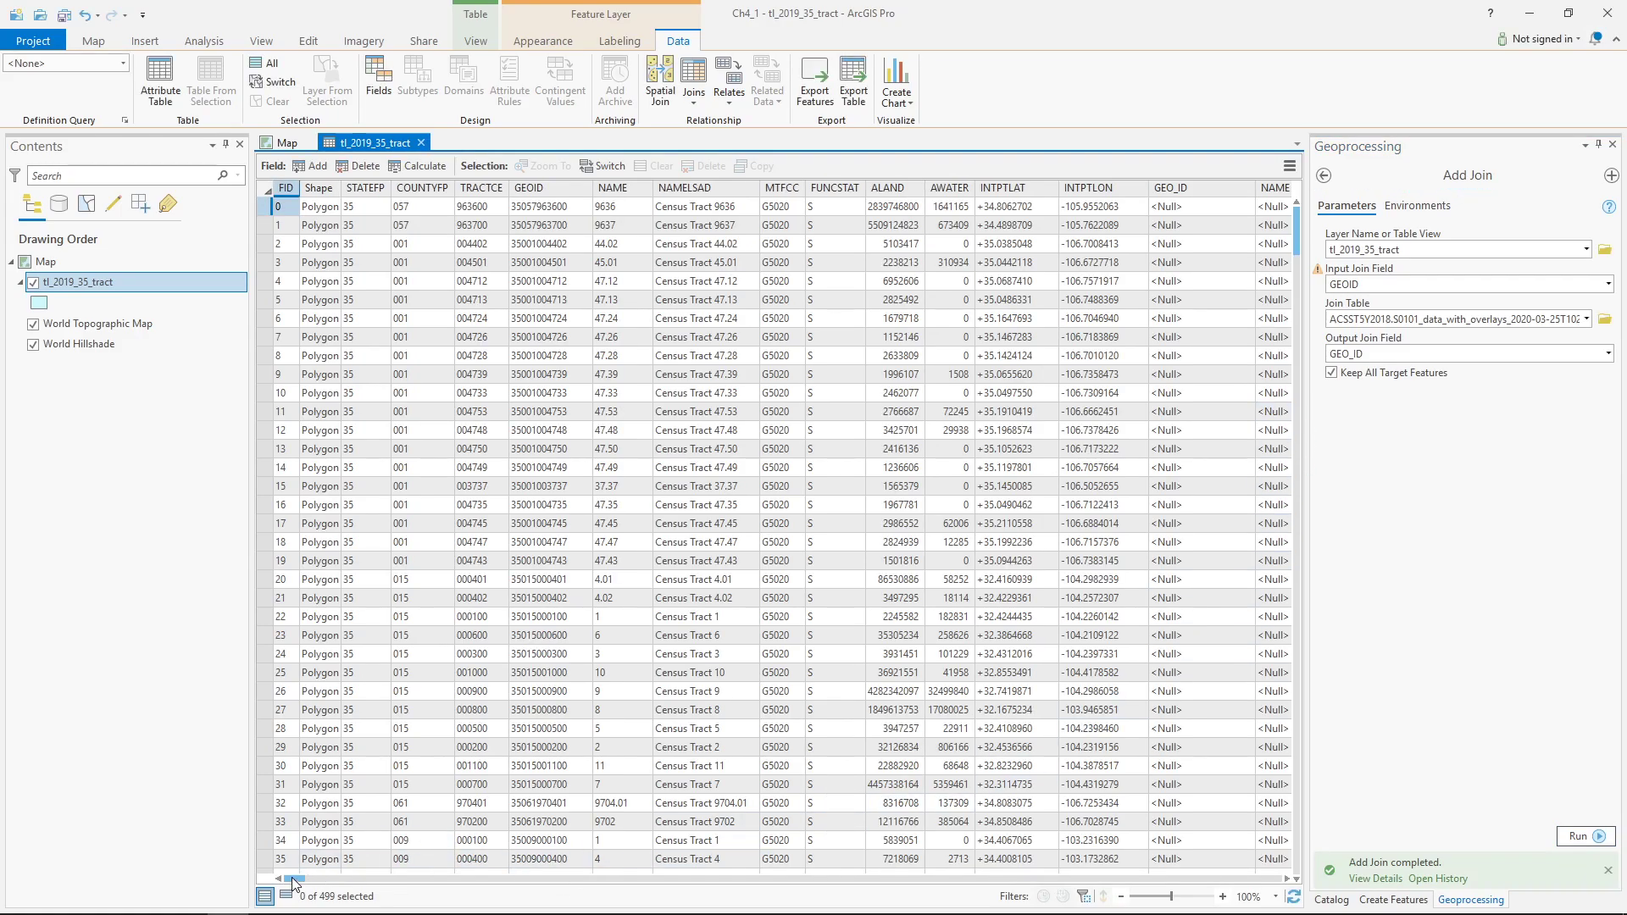
- Examine the joined census columns in the tl_2019_35_tract attribute table and remove all joins from the layer
left_click_drag(291, 877, 983, 902)
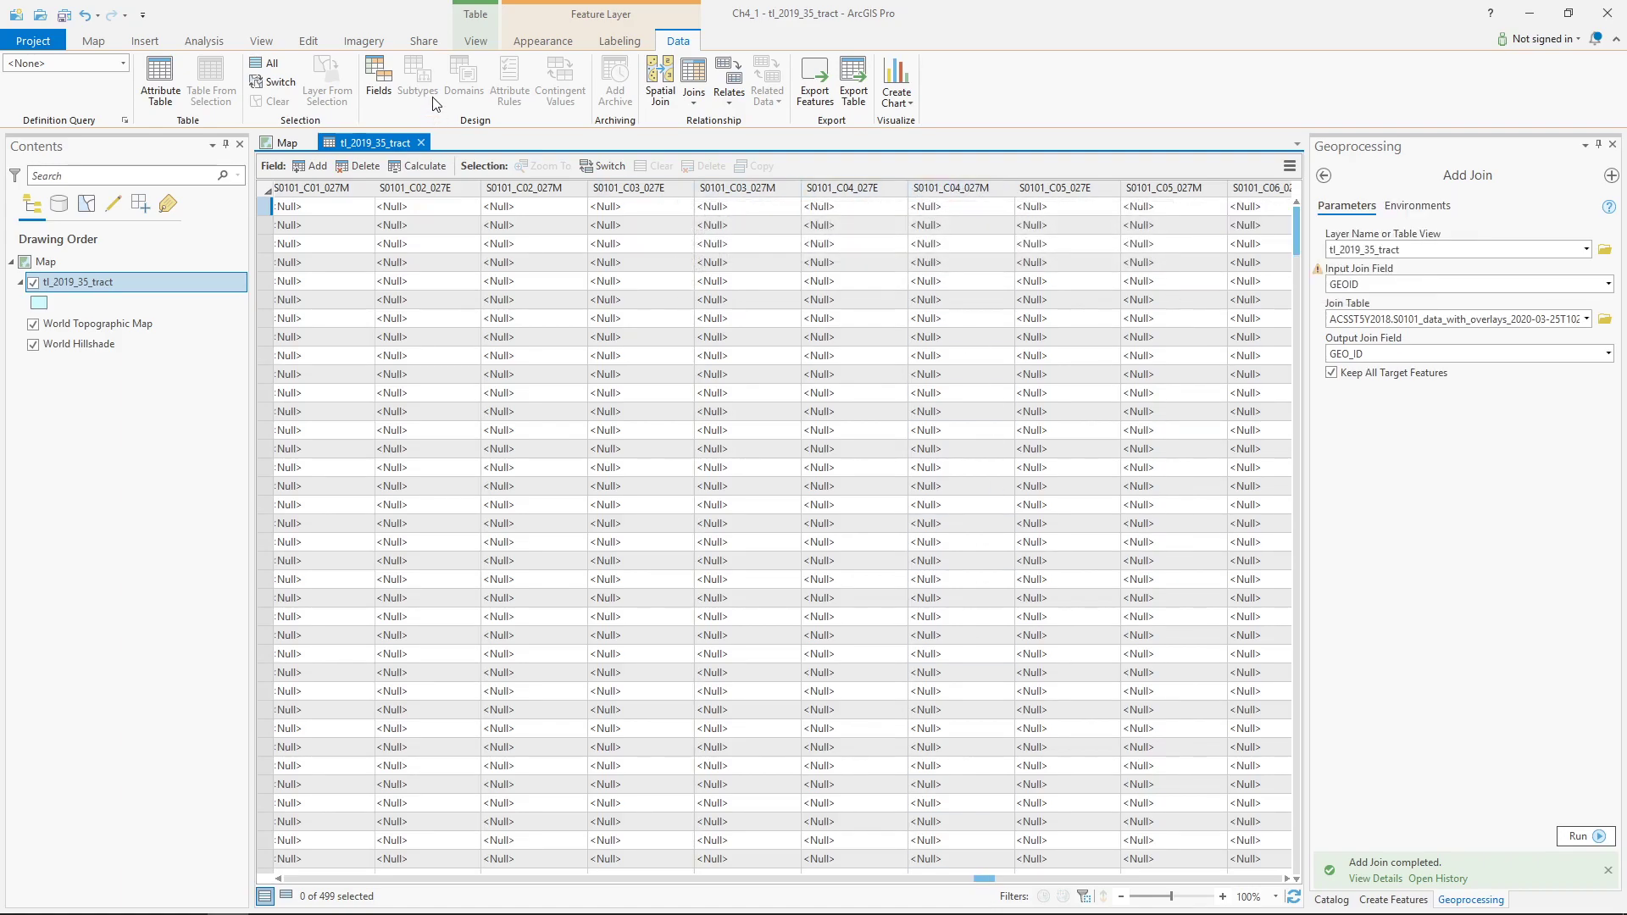
left_click(695, 98)
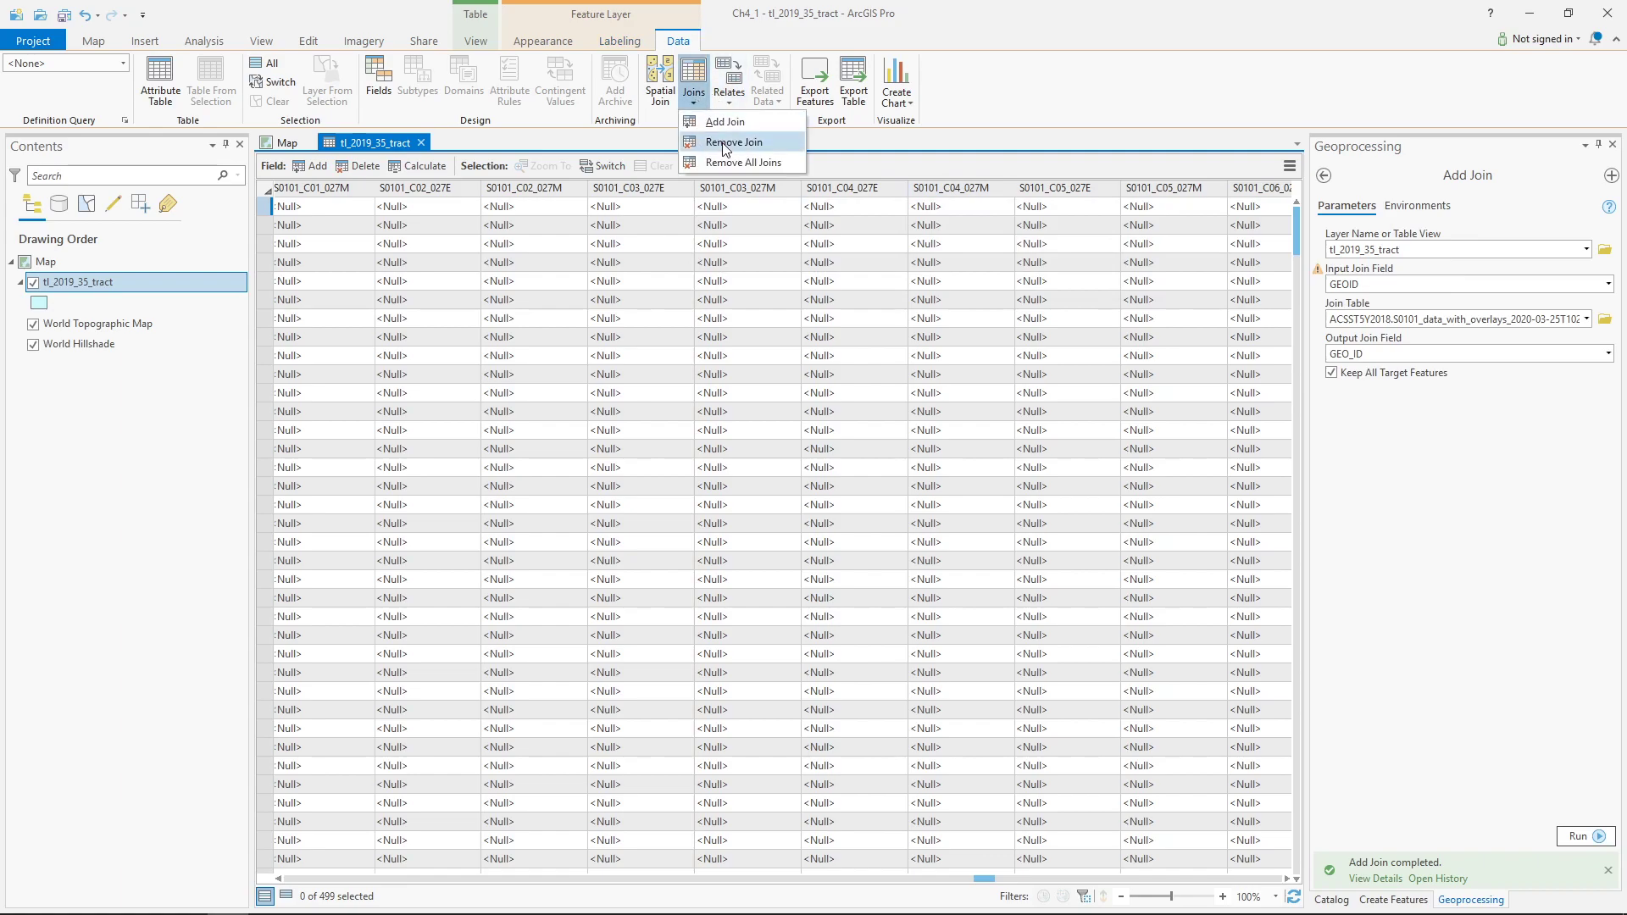
left_click(737, 164)
left_click(874, 505)
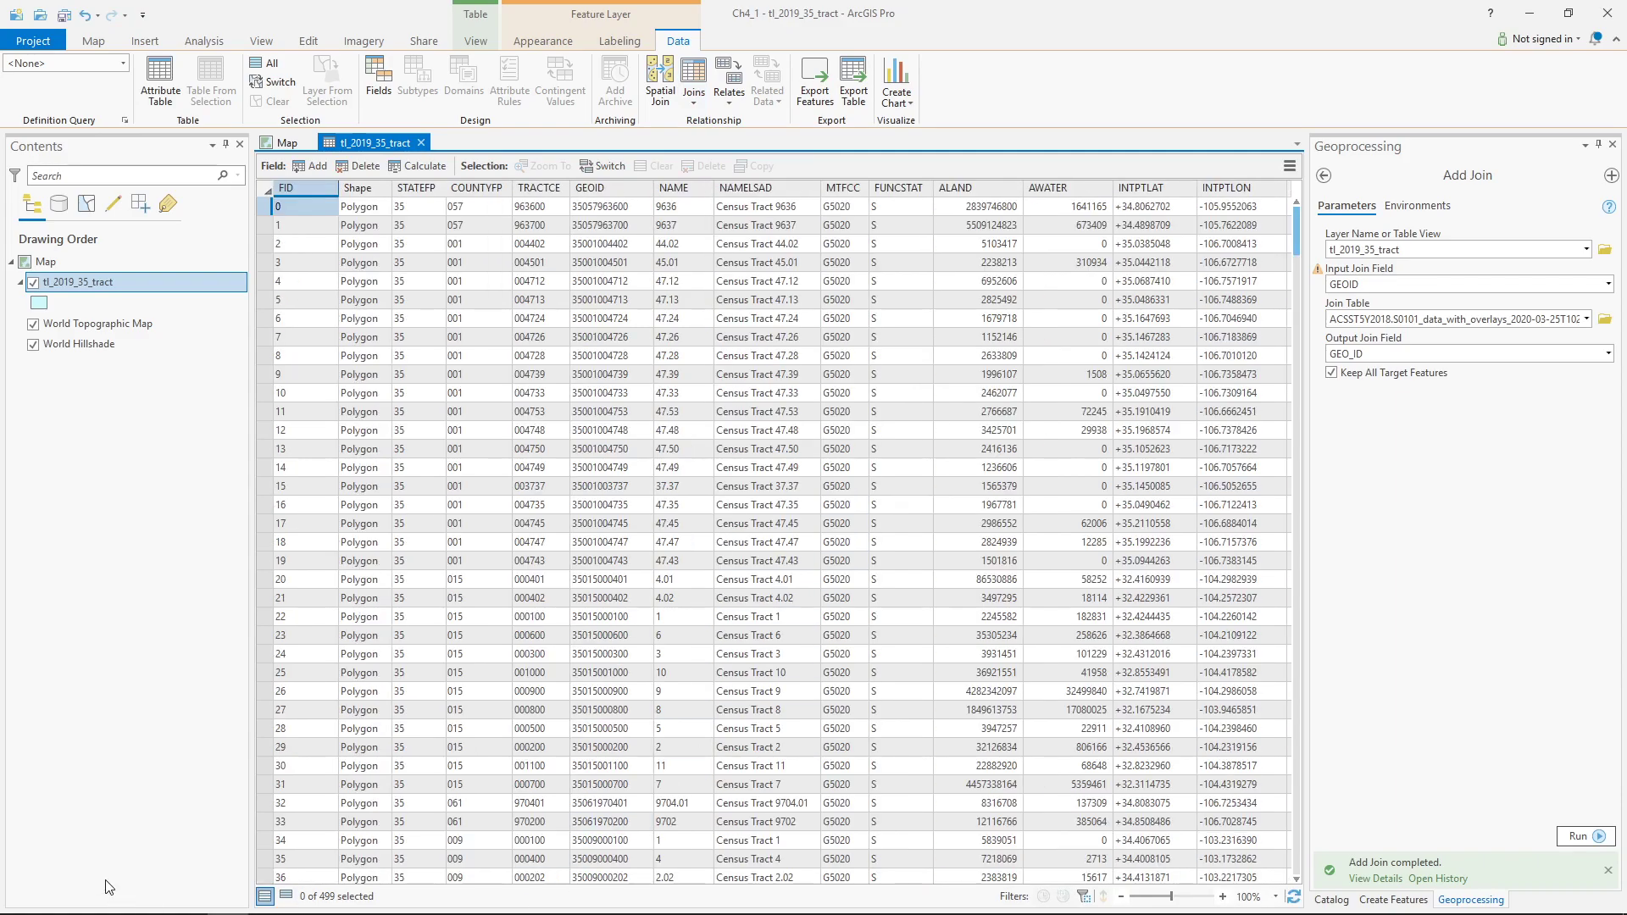
mouse_move(110, 908)
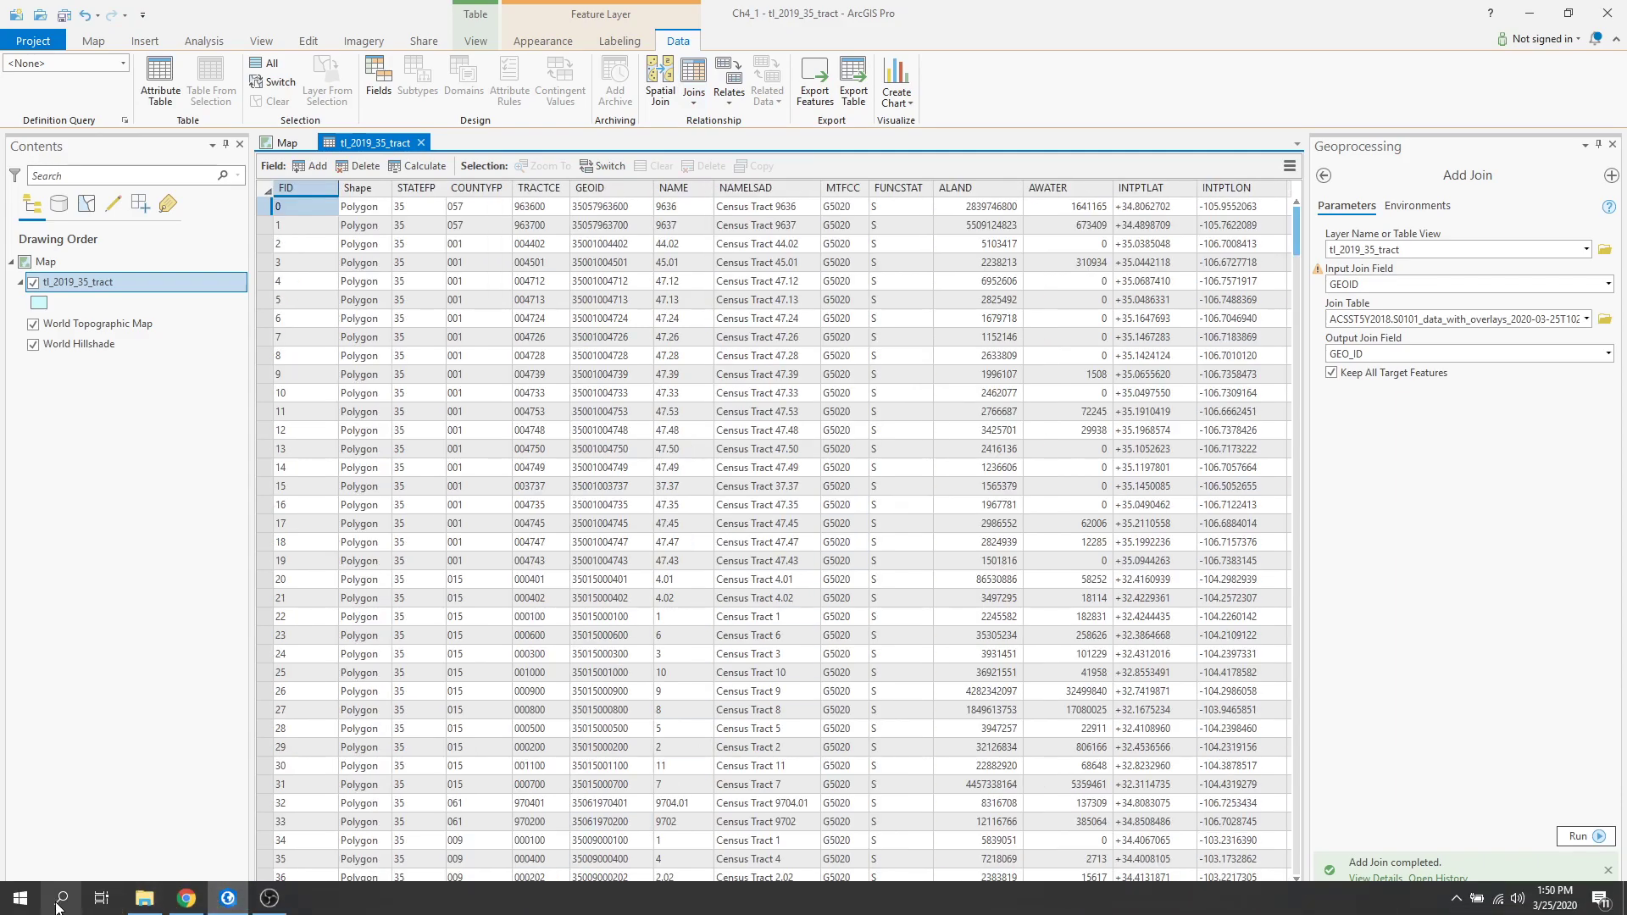
- Open the recent file ACSST5Y2018.S0101_data_with_overlays_2020-03-25T150954 in Excel
left_click(20, 898)
left_click(388, 414)
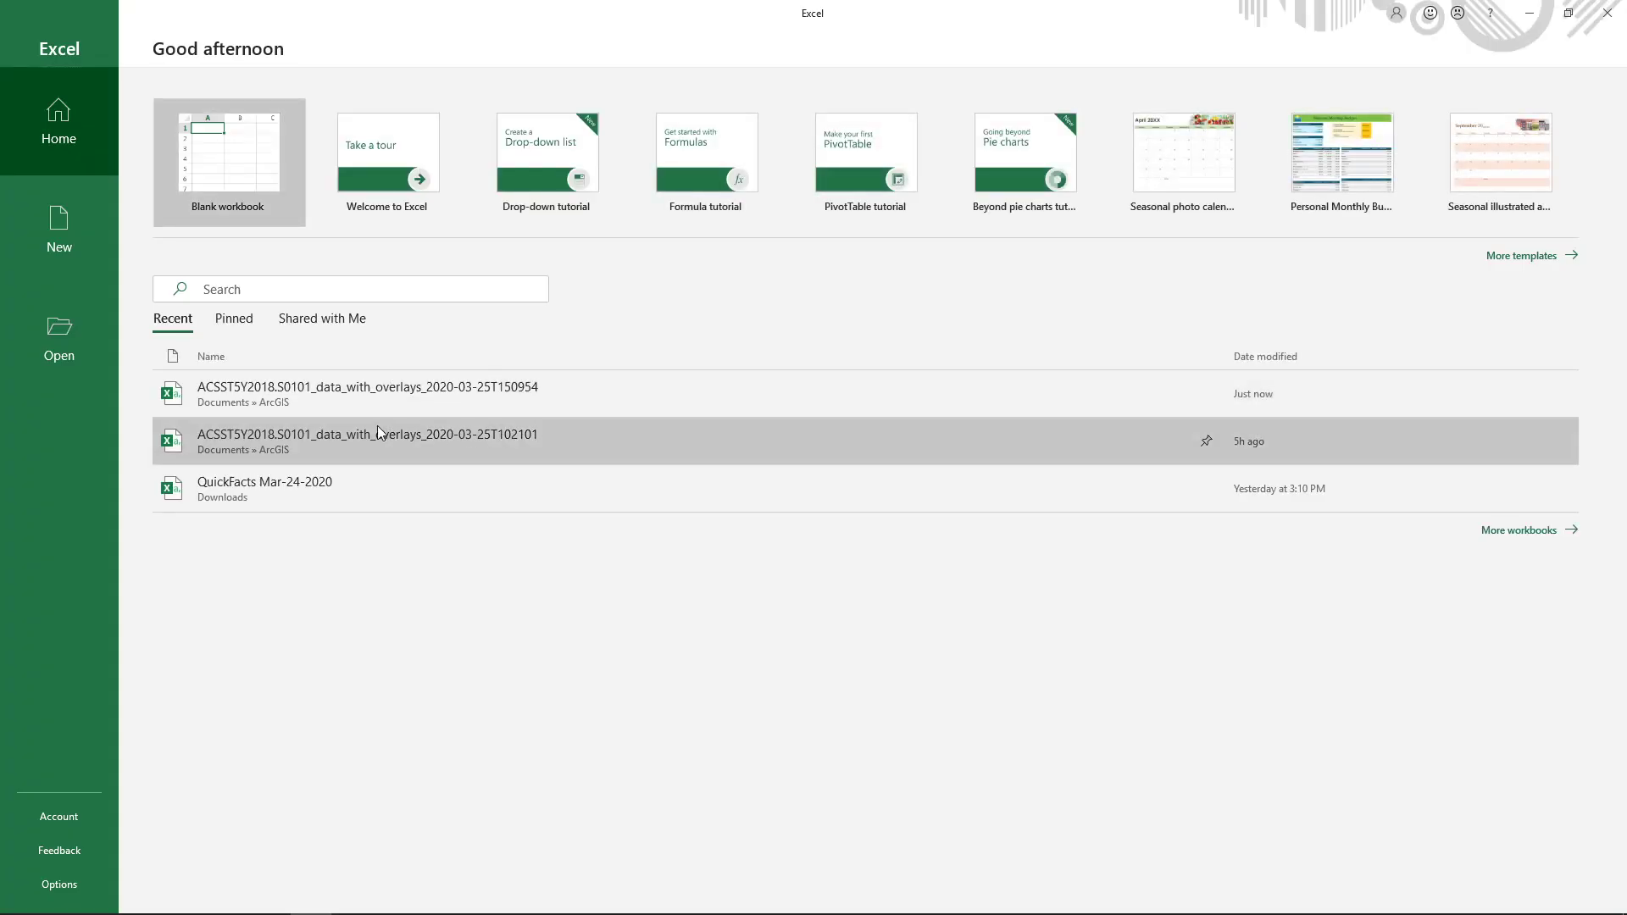
left_click(371, 395)
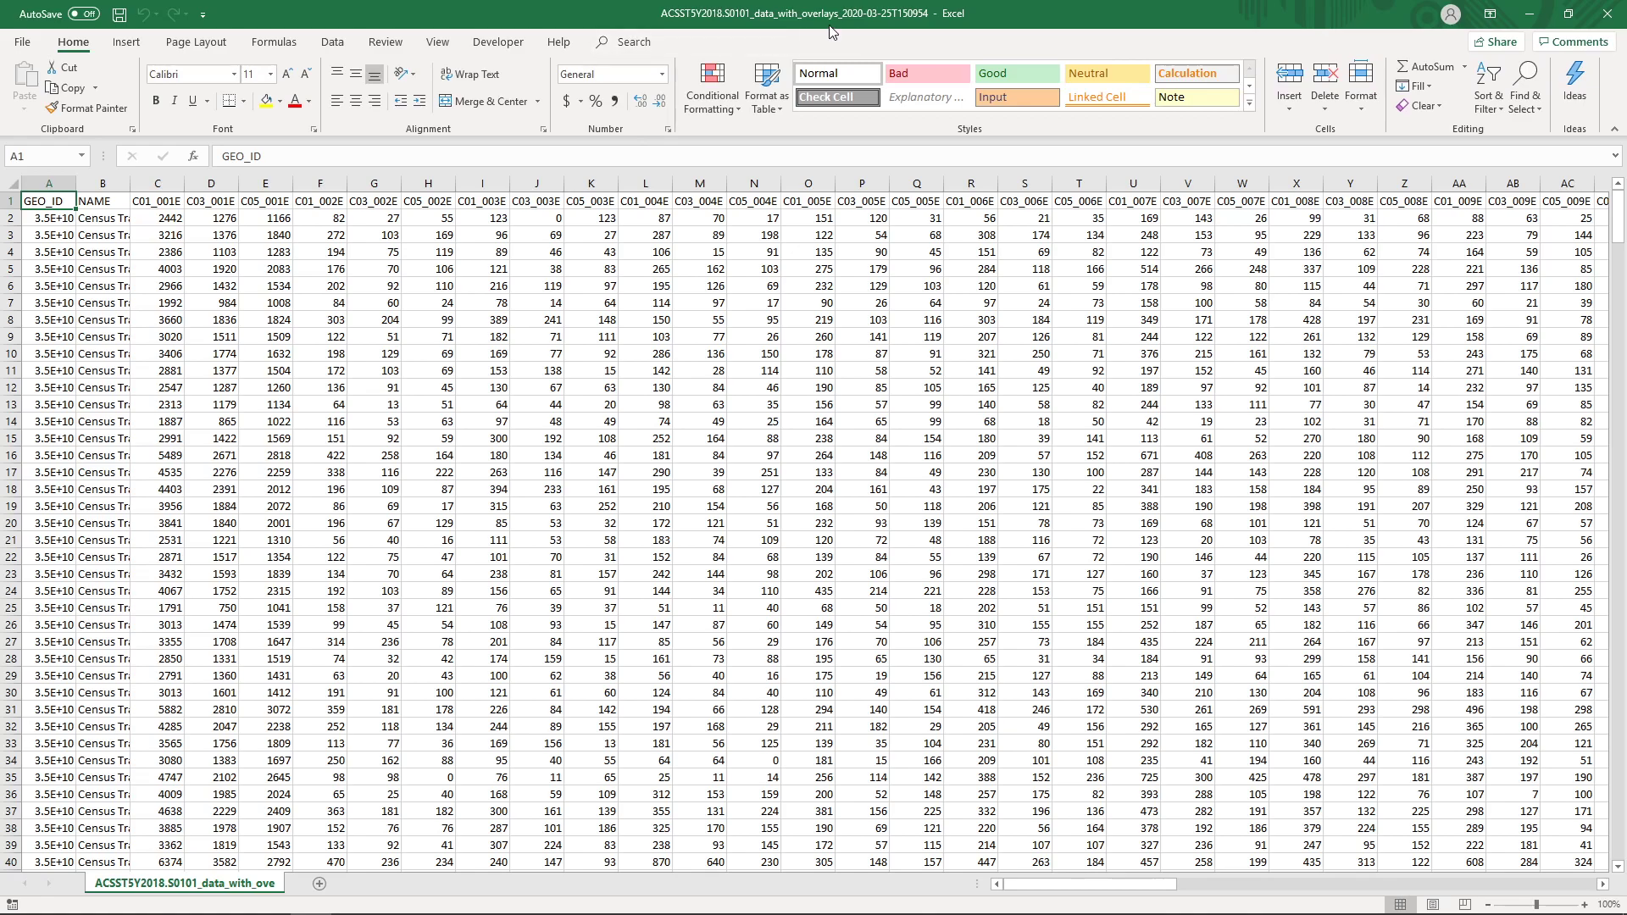
- Save a copy of the census data as the comma-delimited CSV nmTractPop in the Documents ArcGIS folder and close Excel
left_click(24, 44)
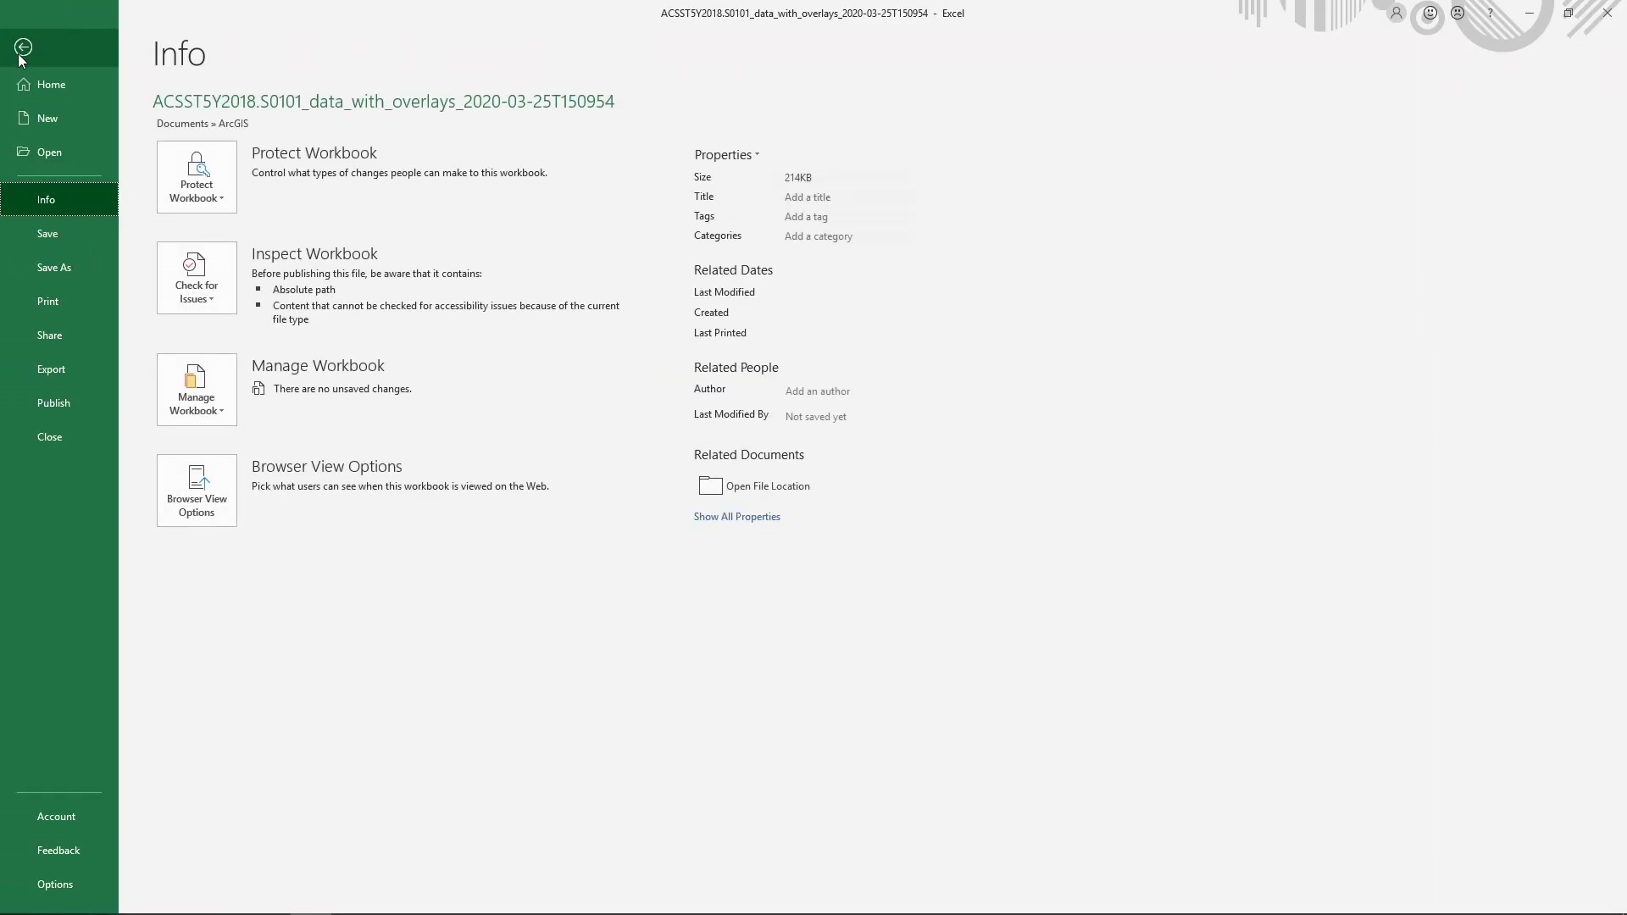
left_click(52, 267)
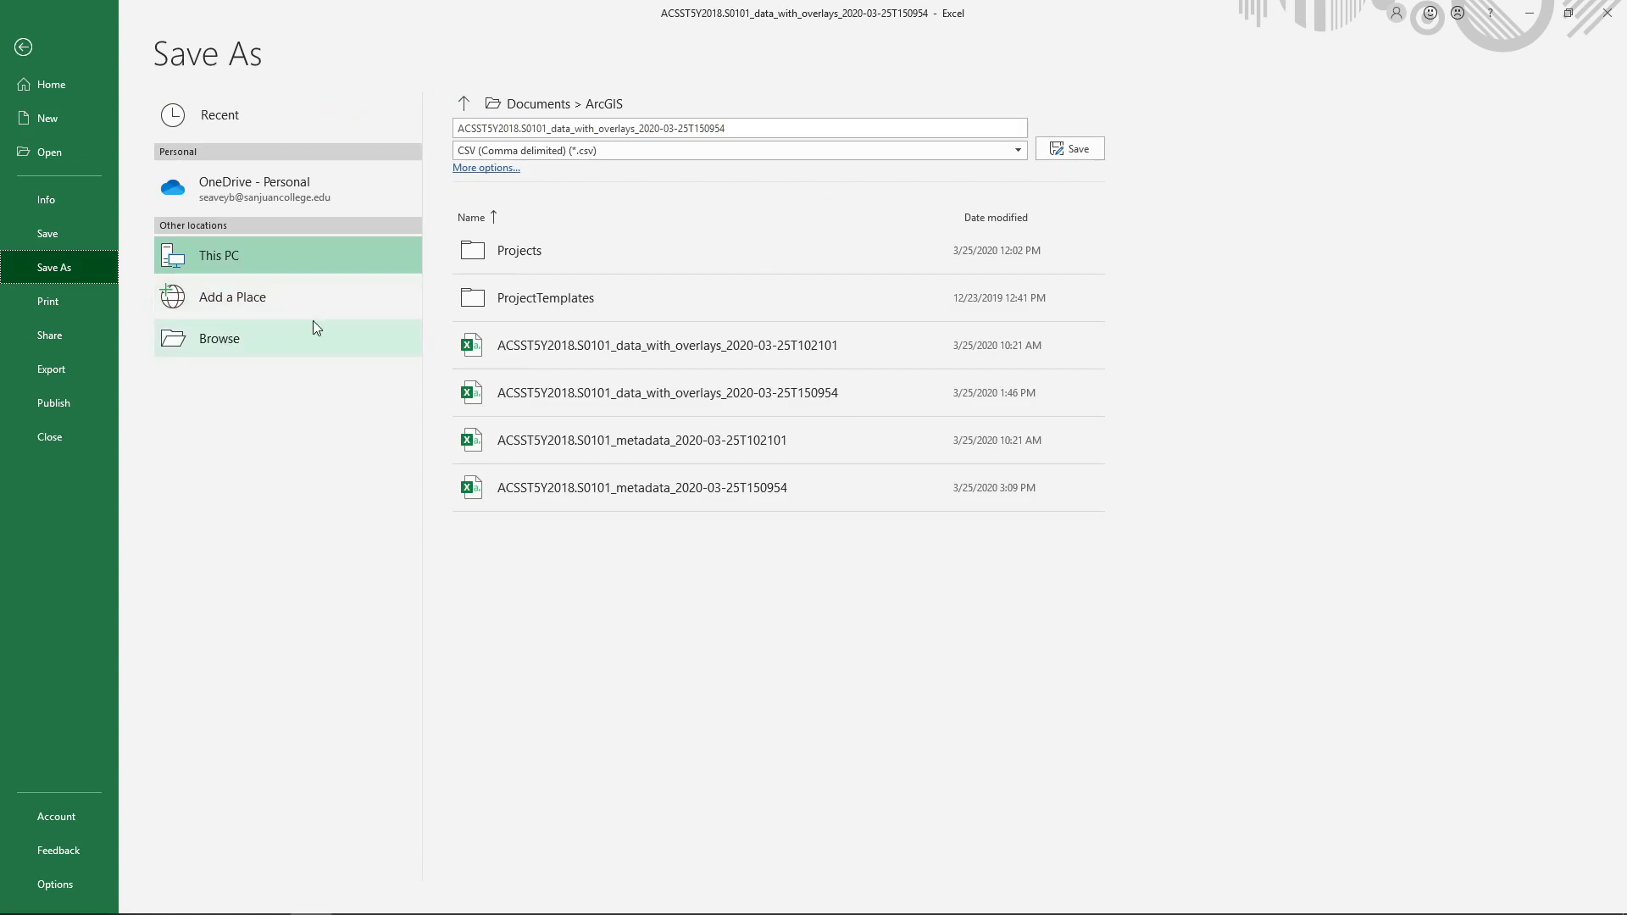
left_click(747, 127)
left_click_drag(754, 131, 458, 128)
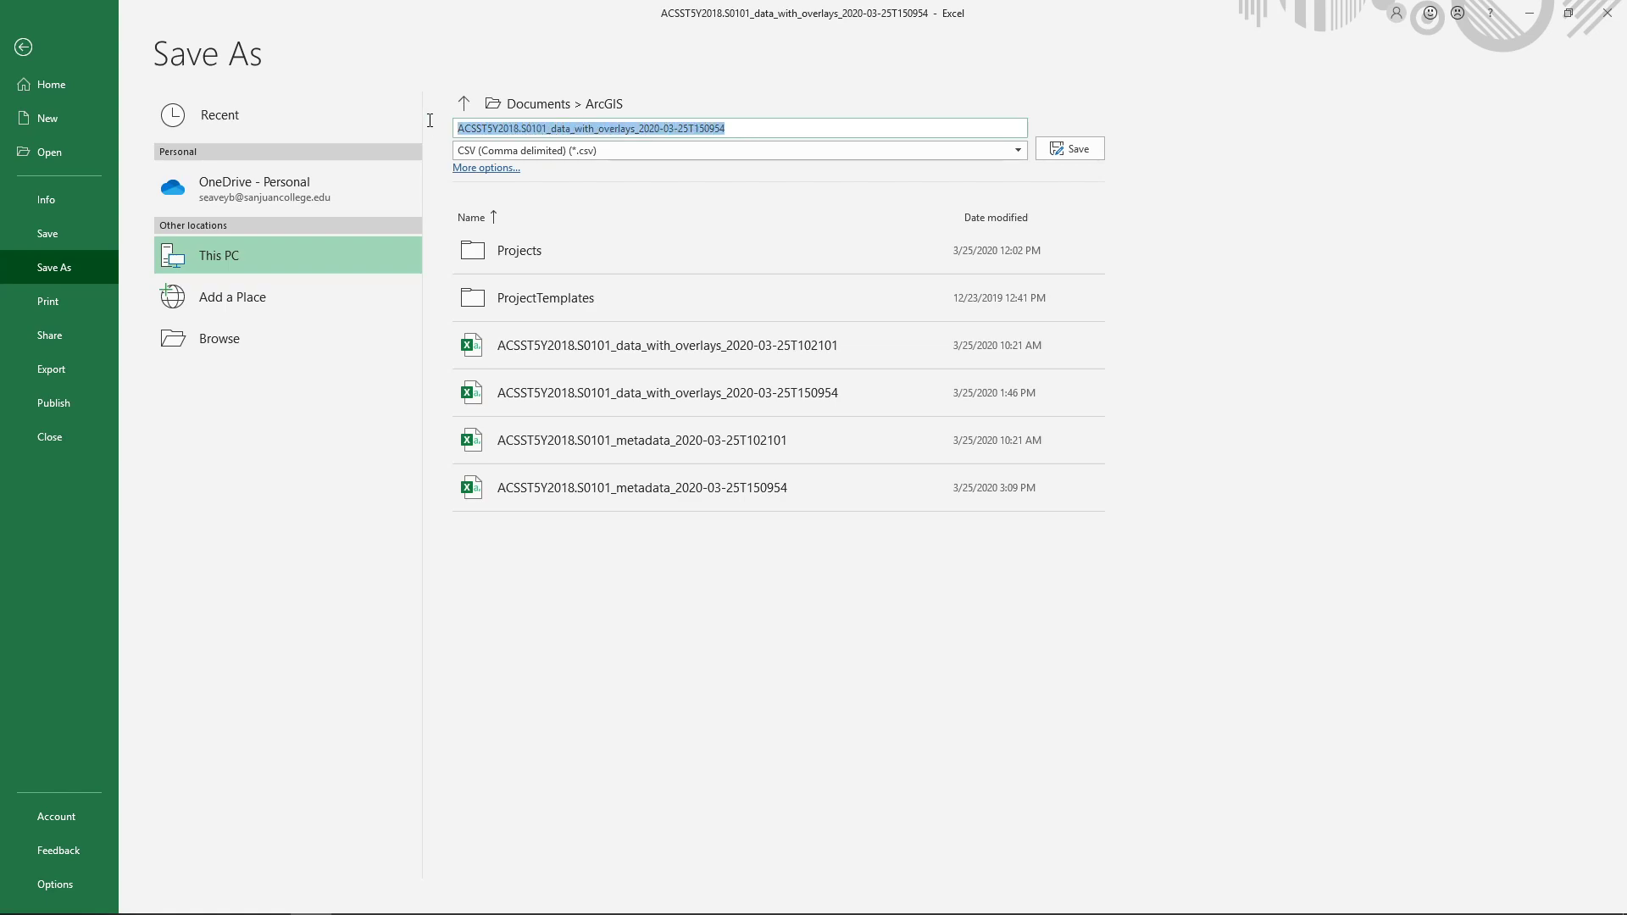
type("nmTractPop")
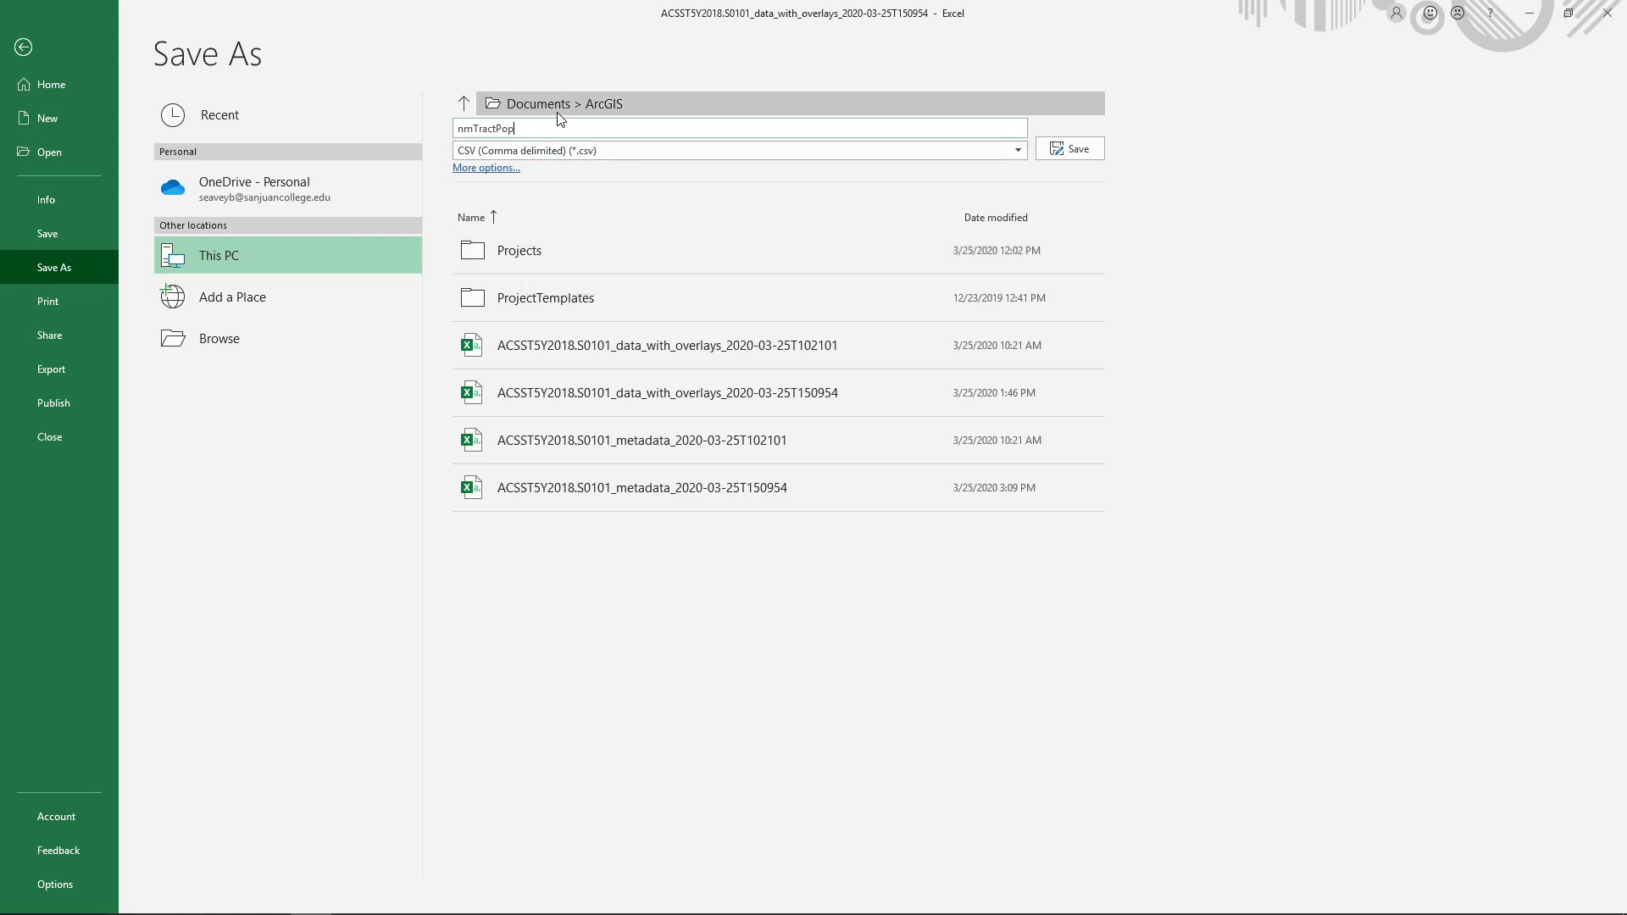
left_click(613, 104)
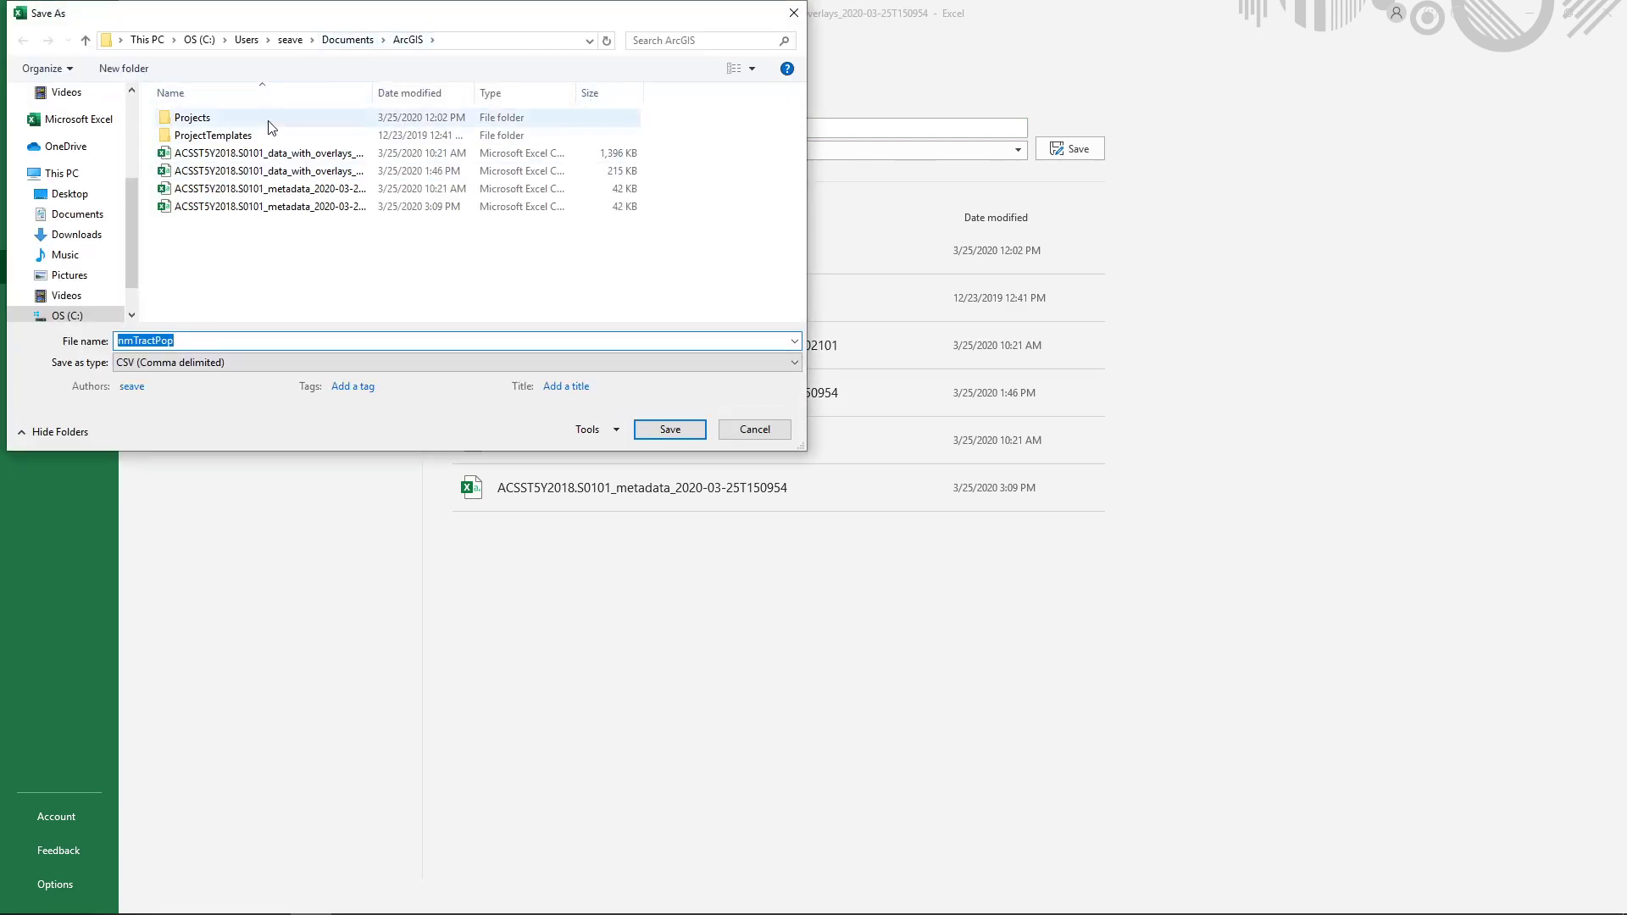
left_click(666, 430)
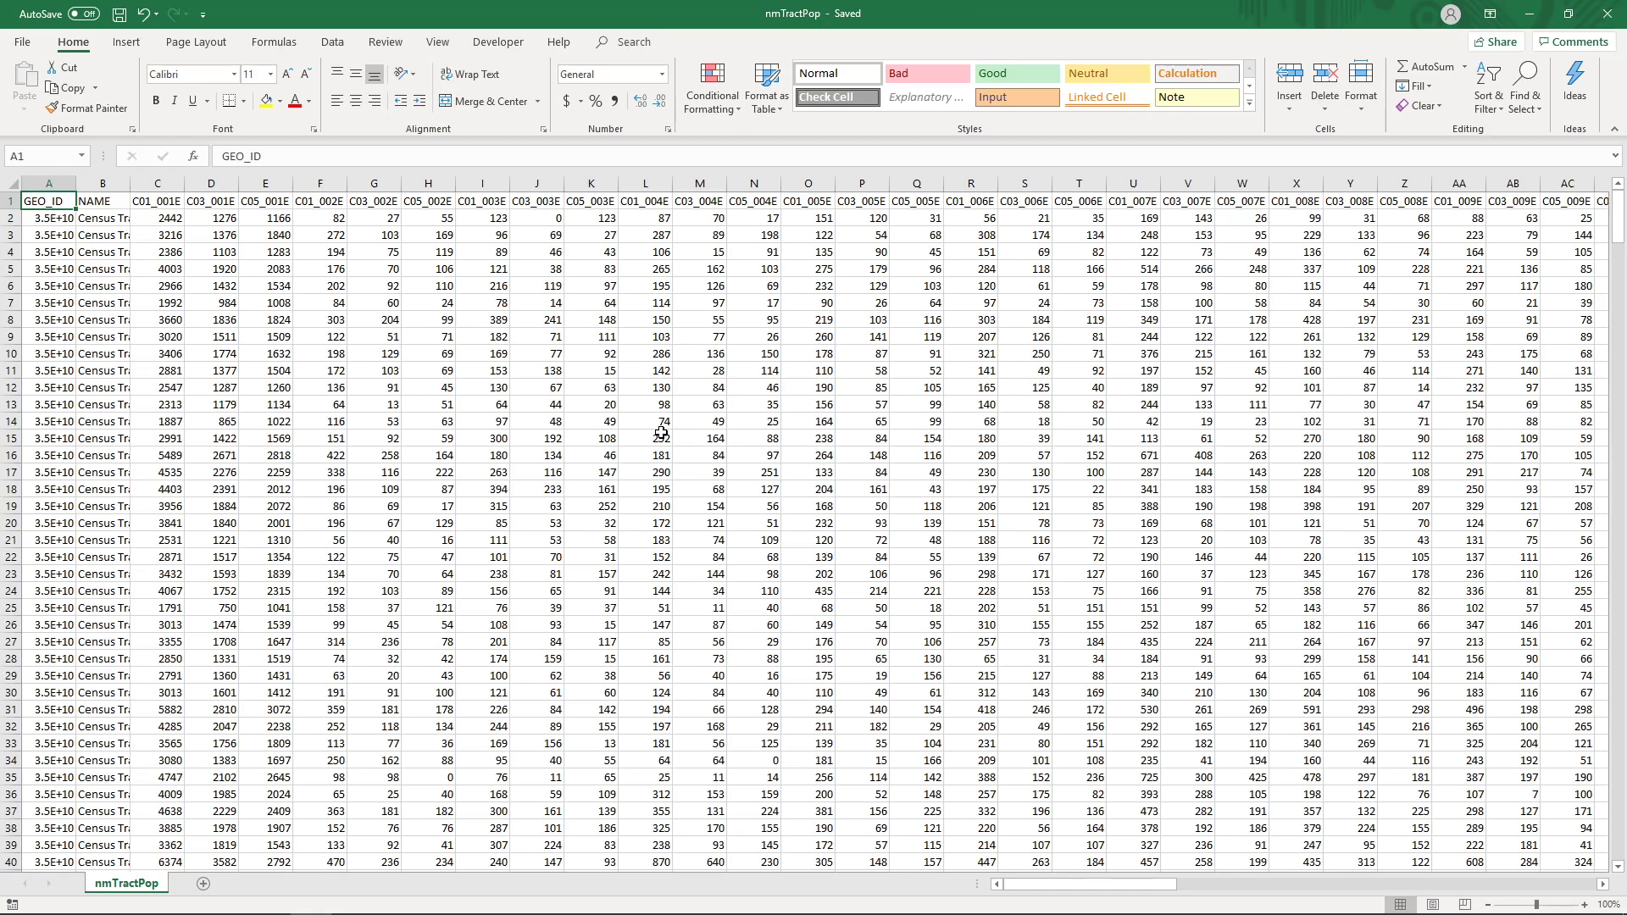
left_click(1608, 14)
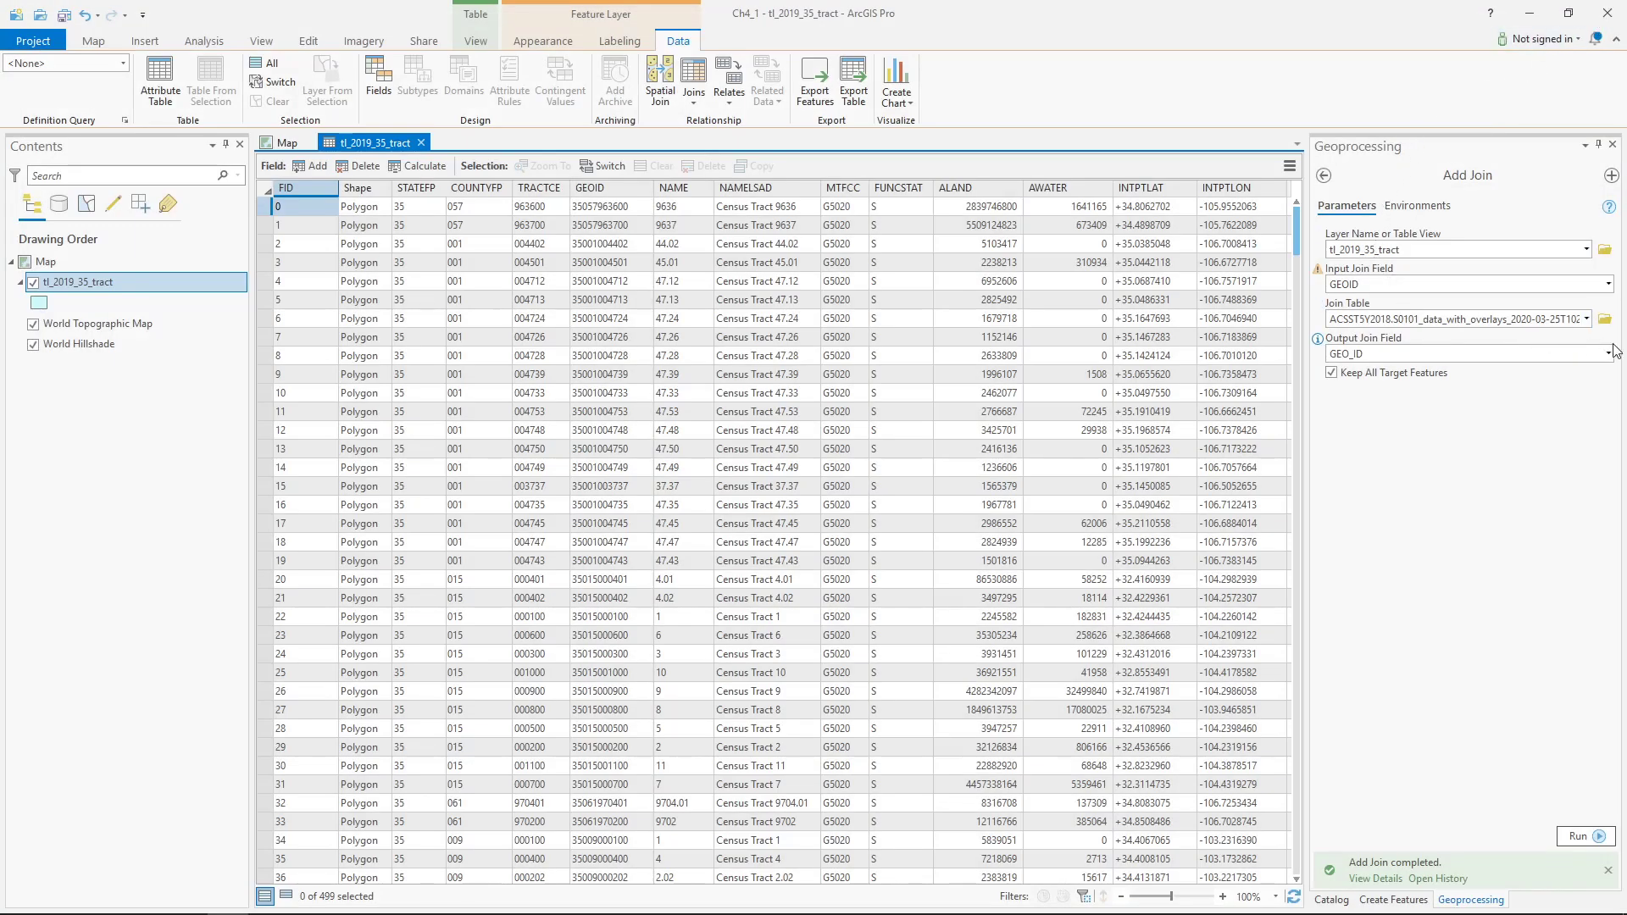
left_click(1604, 319)
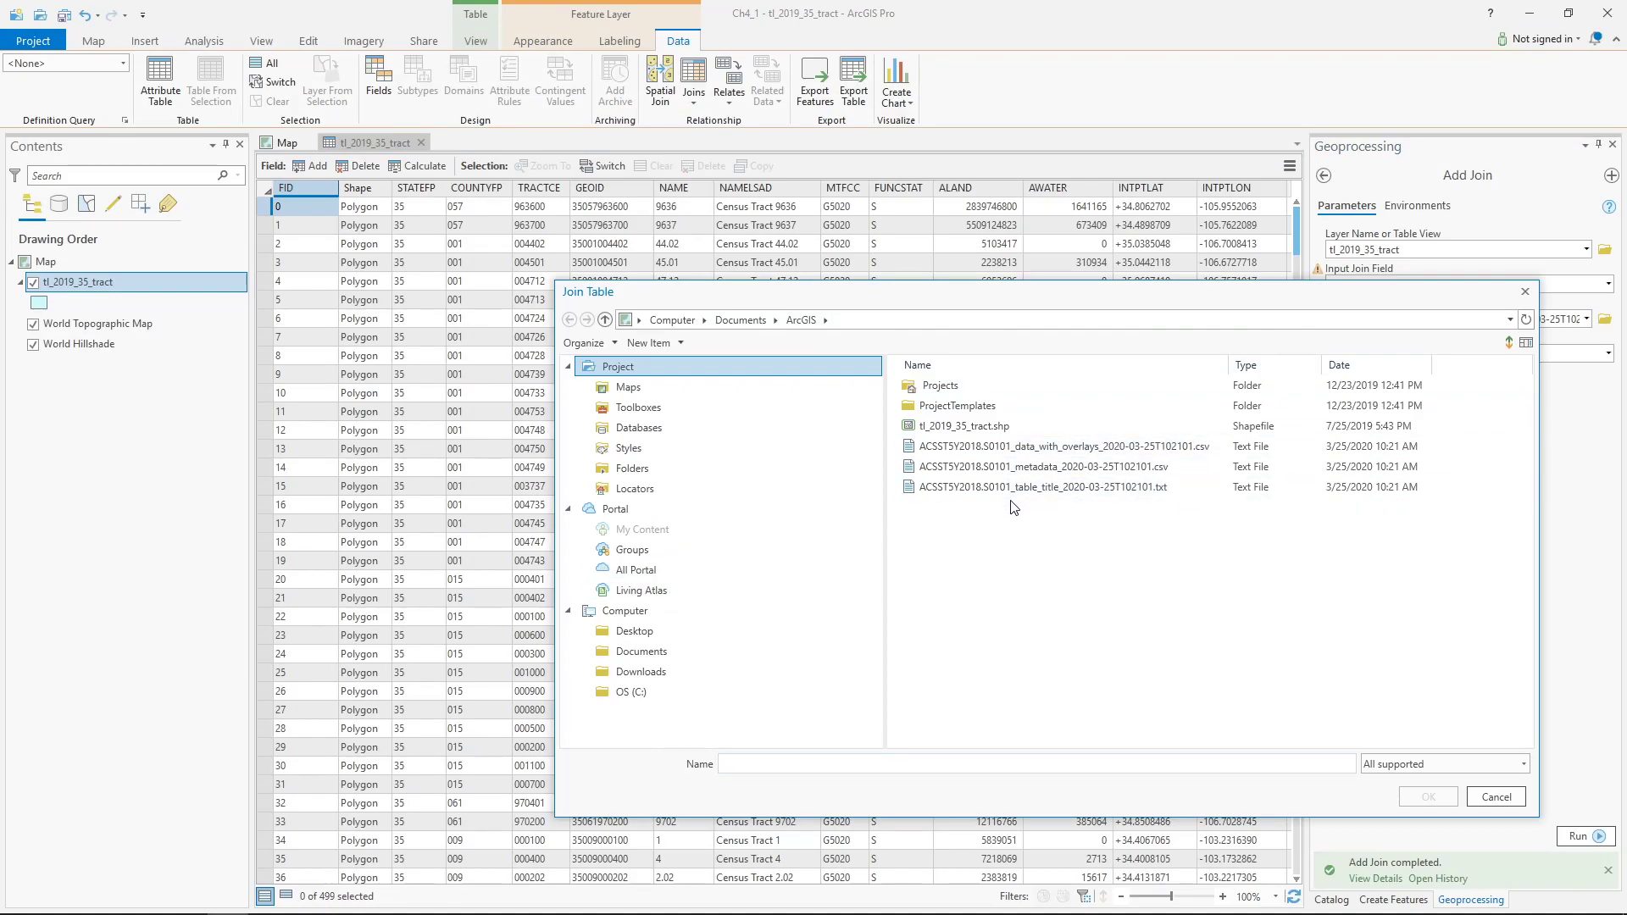
left_click(643, 658)
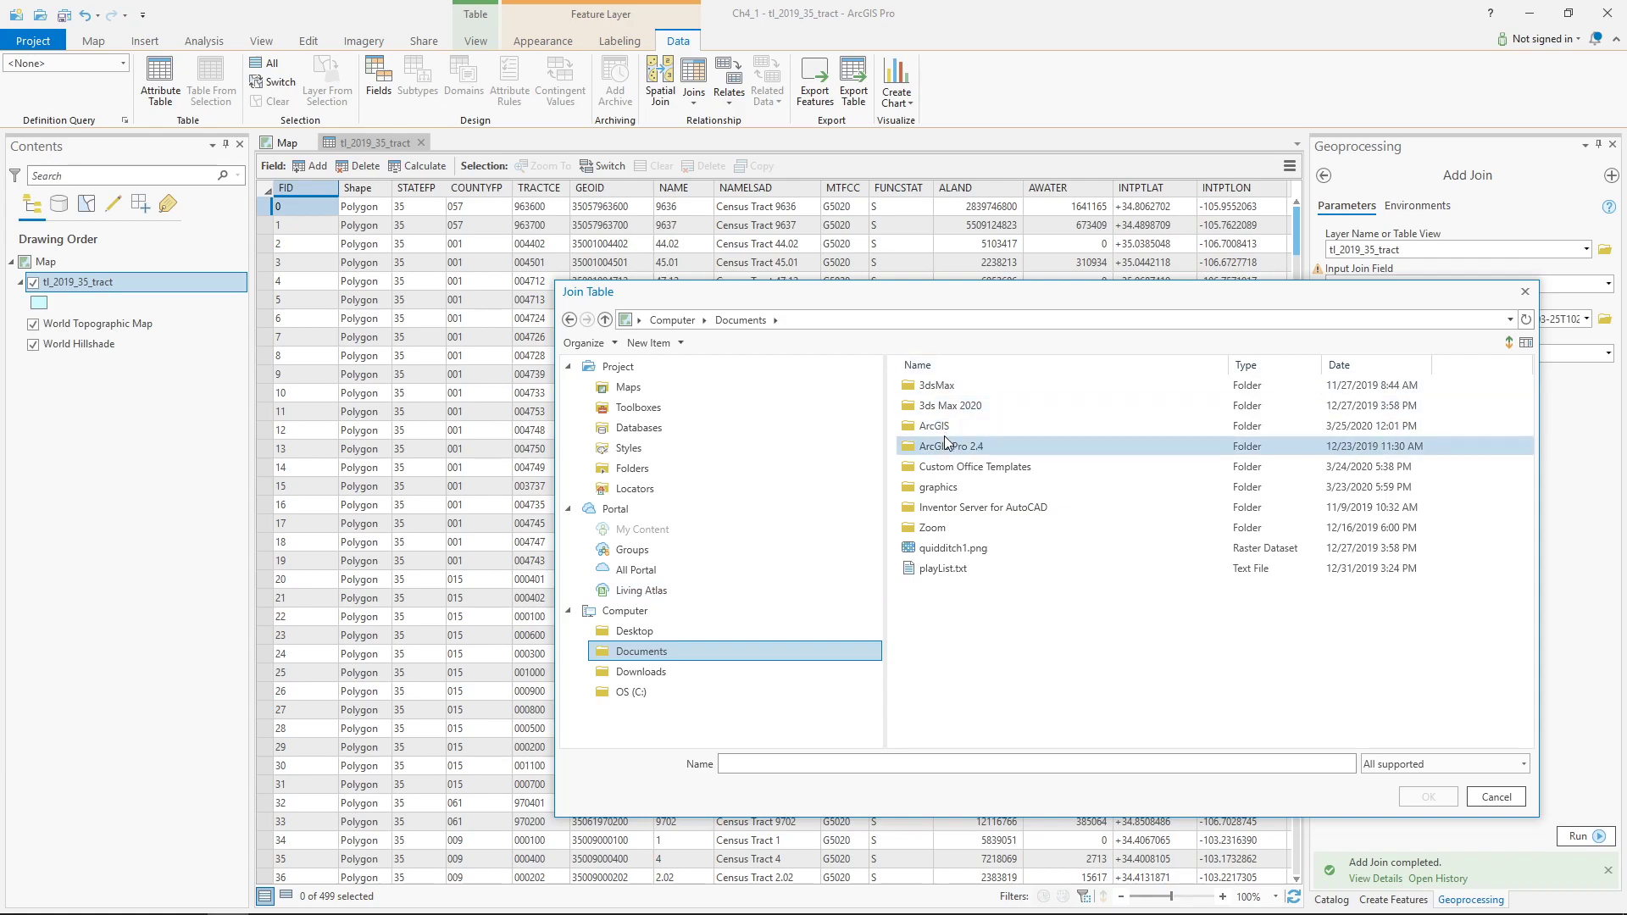
double_click(945, 430)
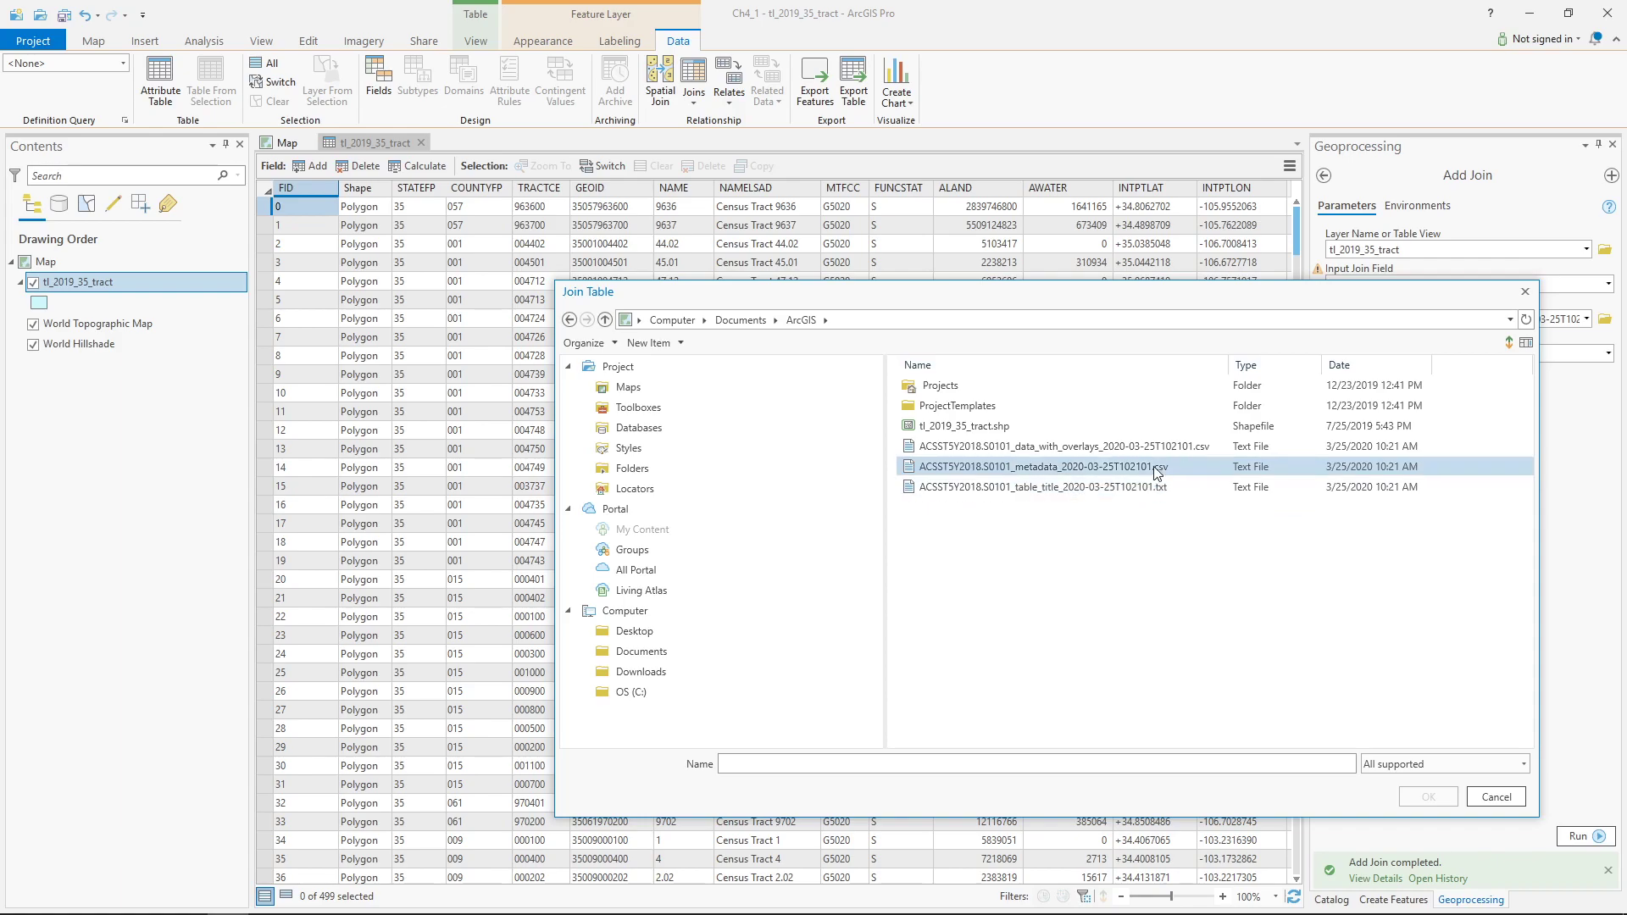
left_click(1506, 796)
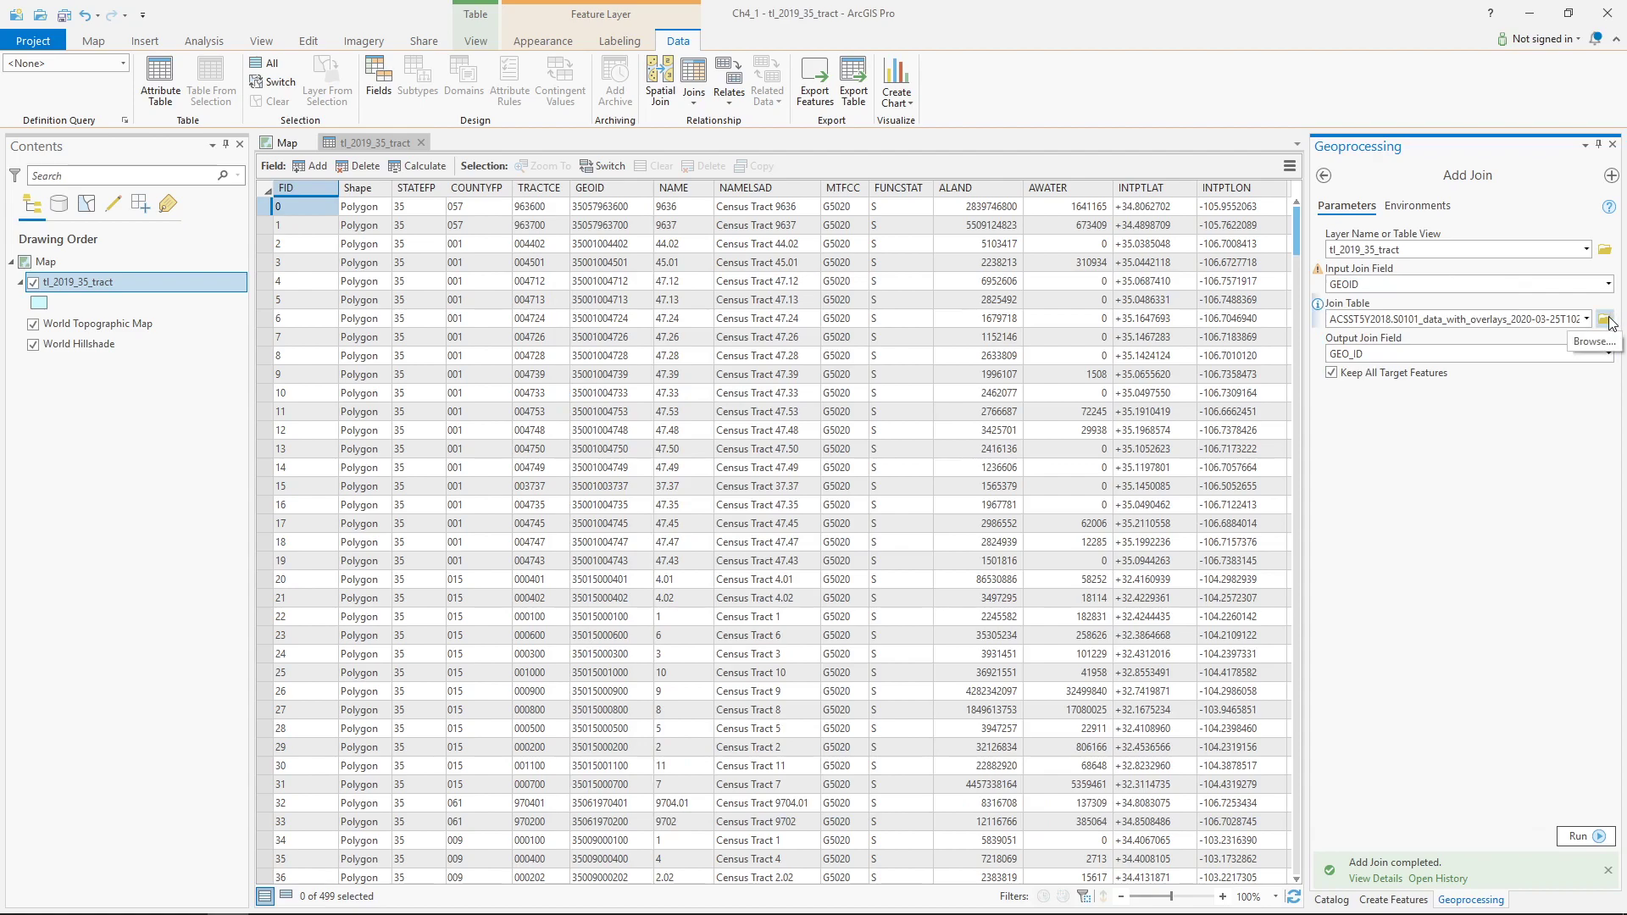
- Refresh the ArcGIS folder connection in the project's Catalog
left_click(1328, 899)
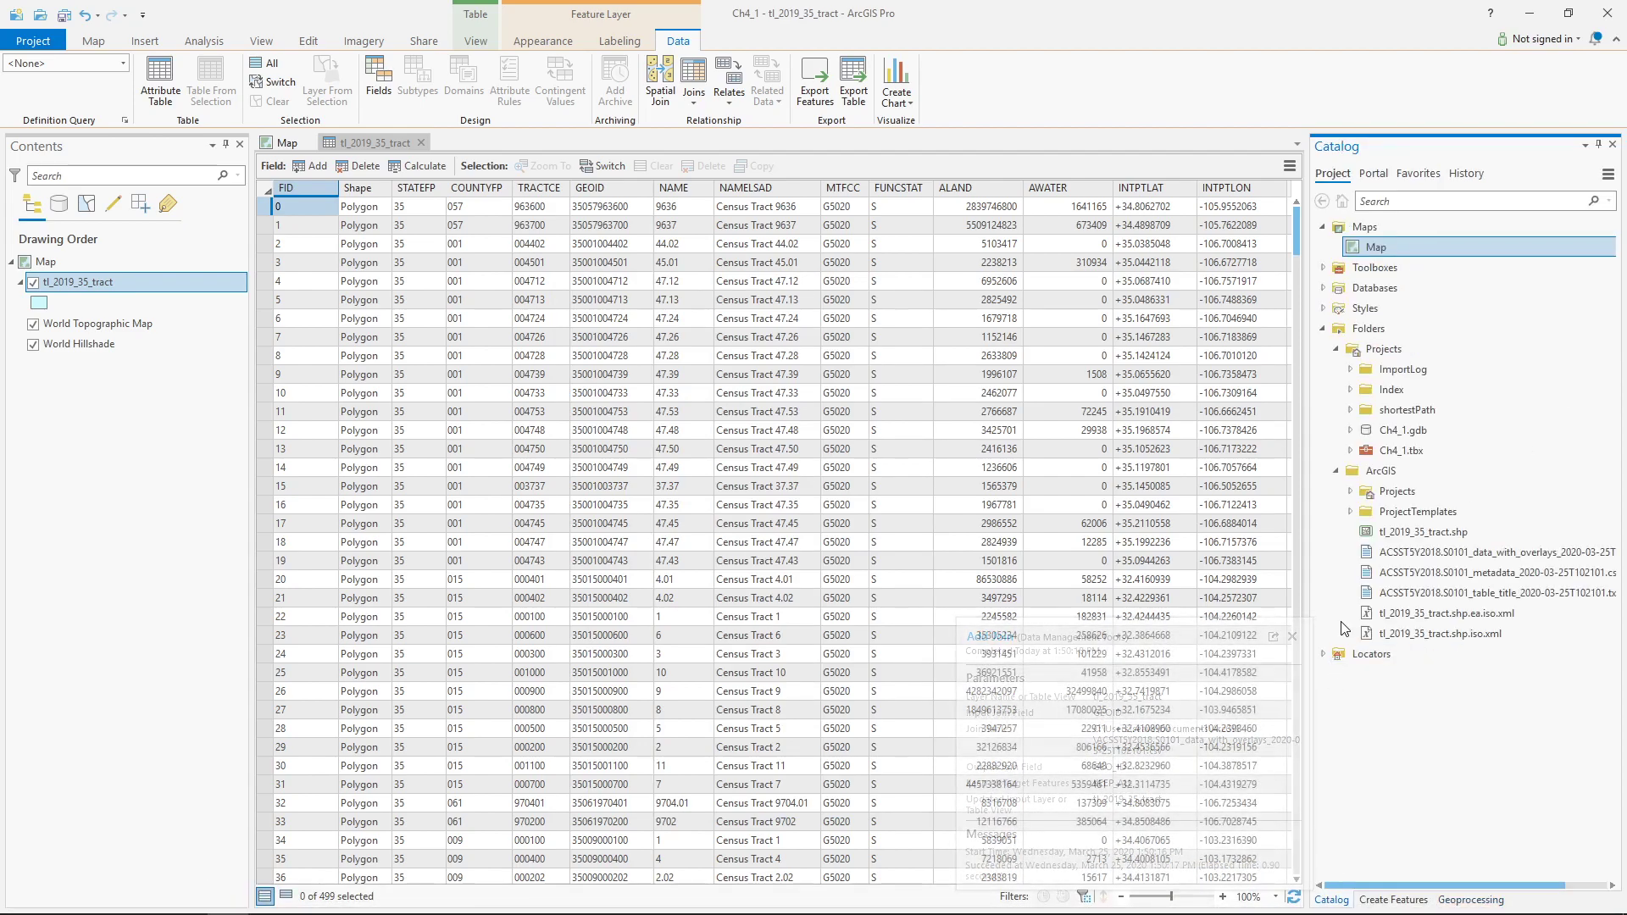
right_click(1397, 474)
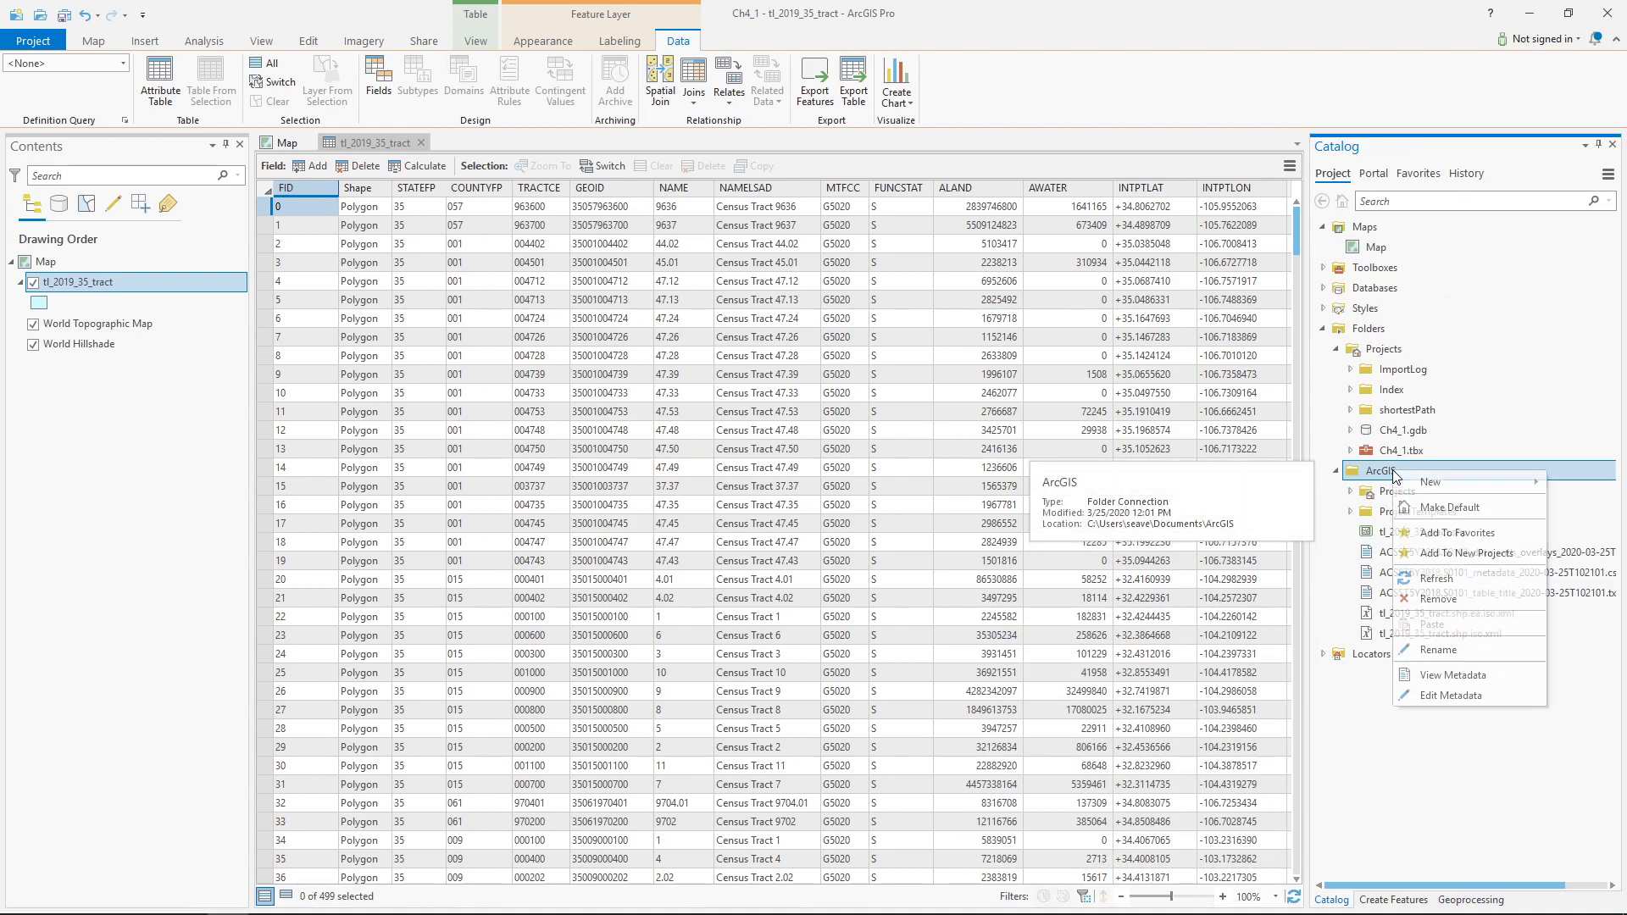
left_click(1433, 578)
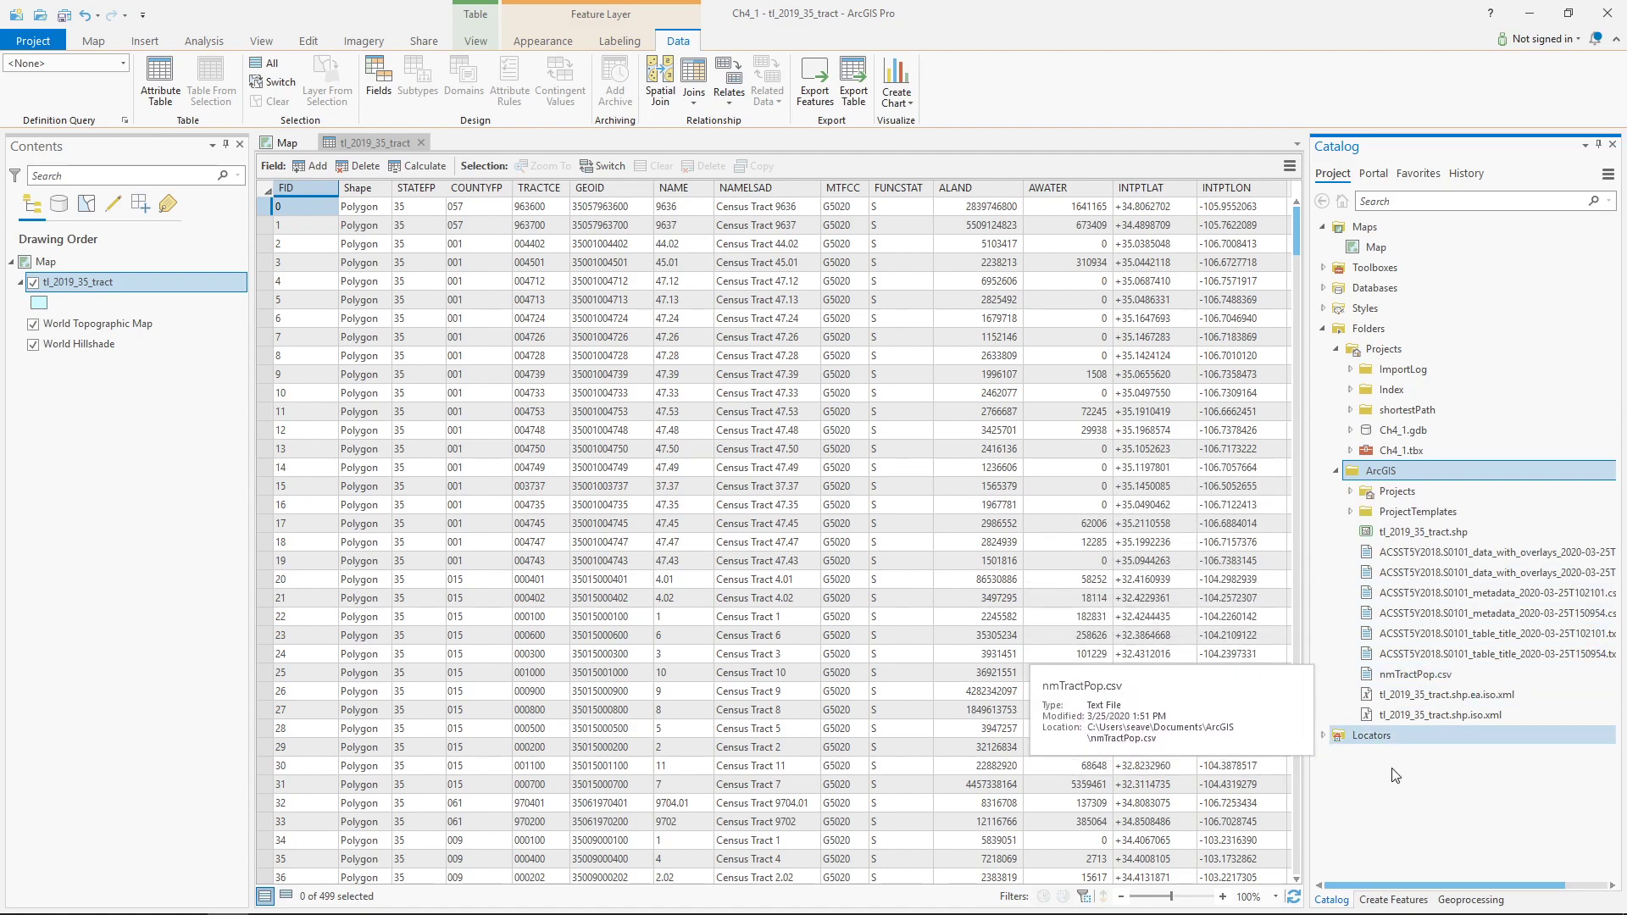
- Try joining nmTractPop.csv to the tl_2019_35_tract layer, matching GEOID to the GEO_ID output join field
left_click(1451, 900)
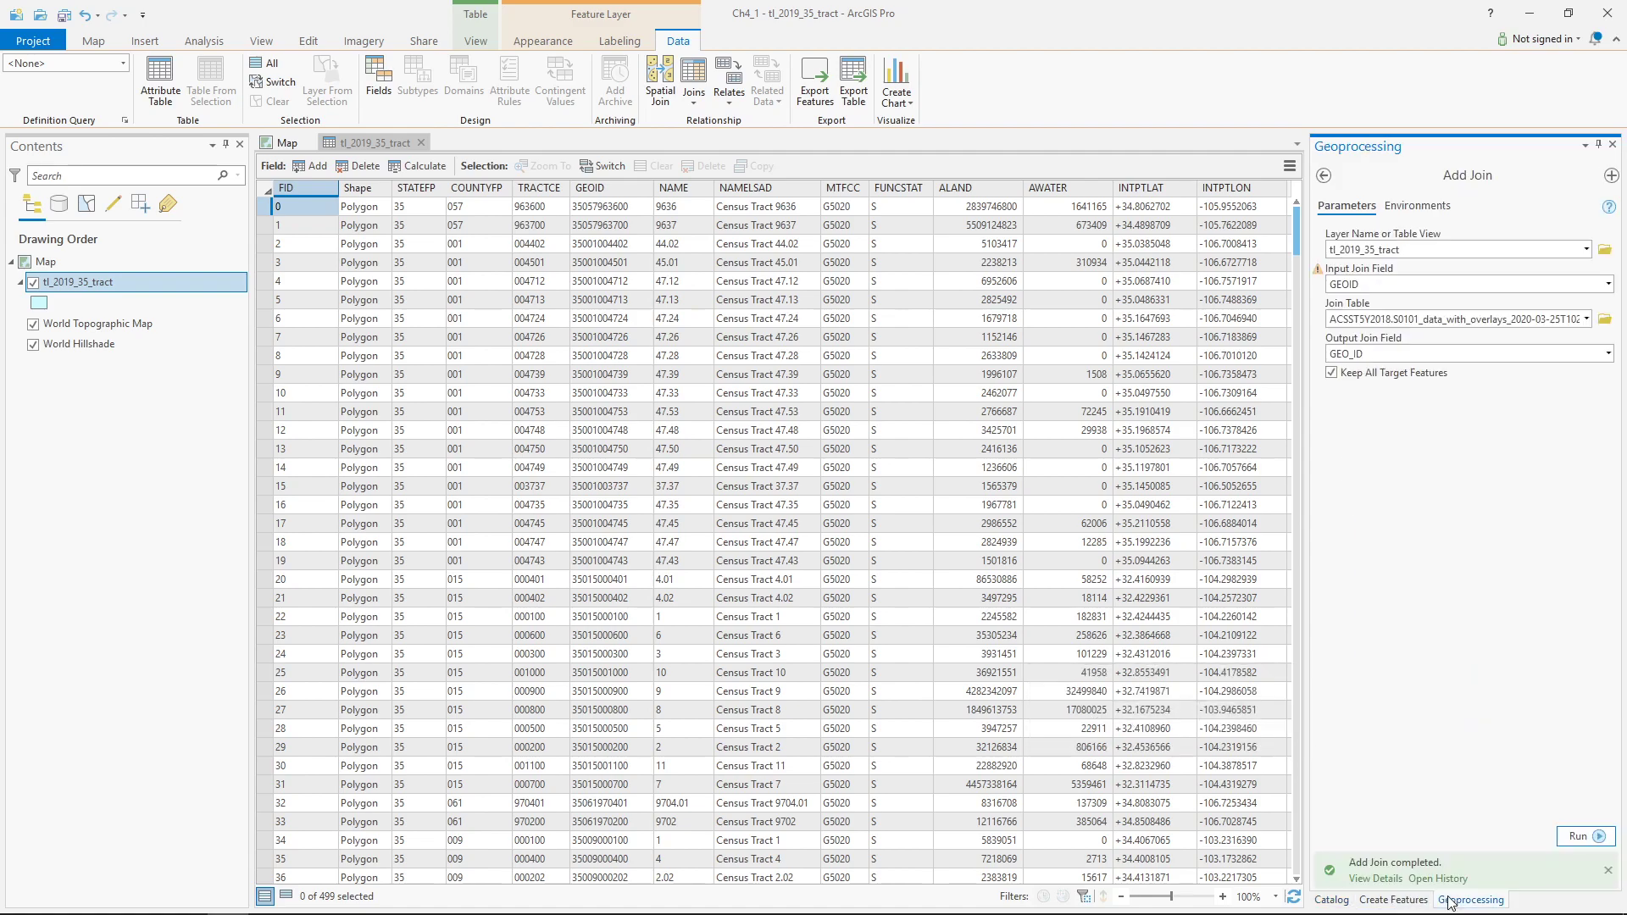
left_click(1604, 319)
left_click(955, 568)
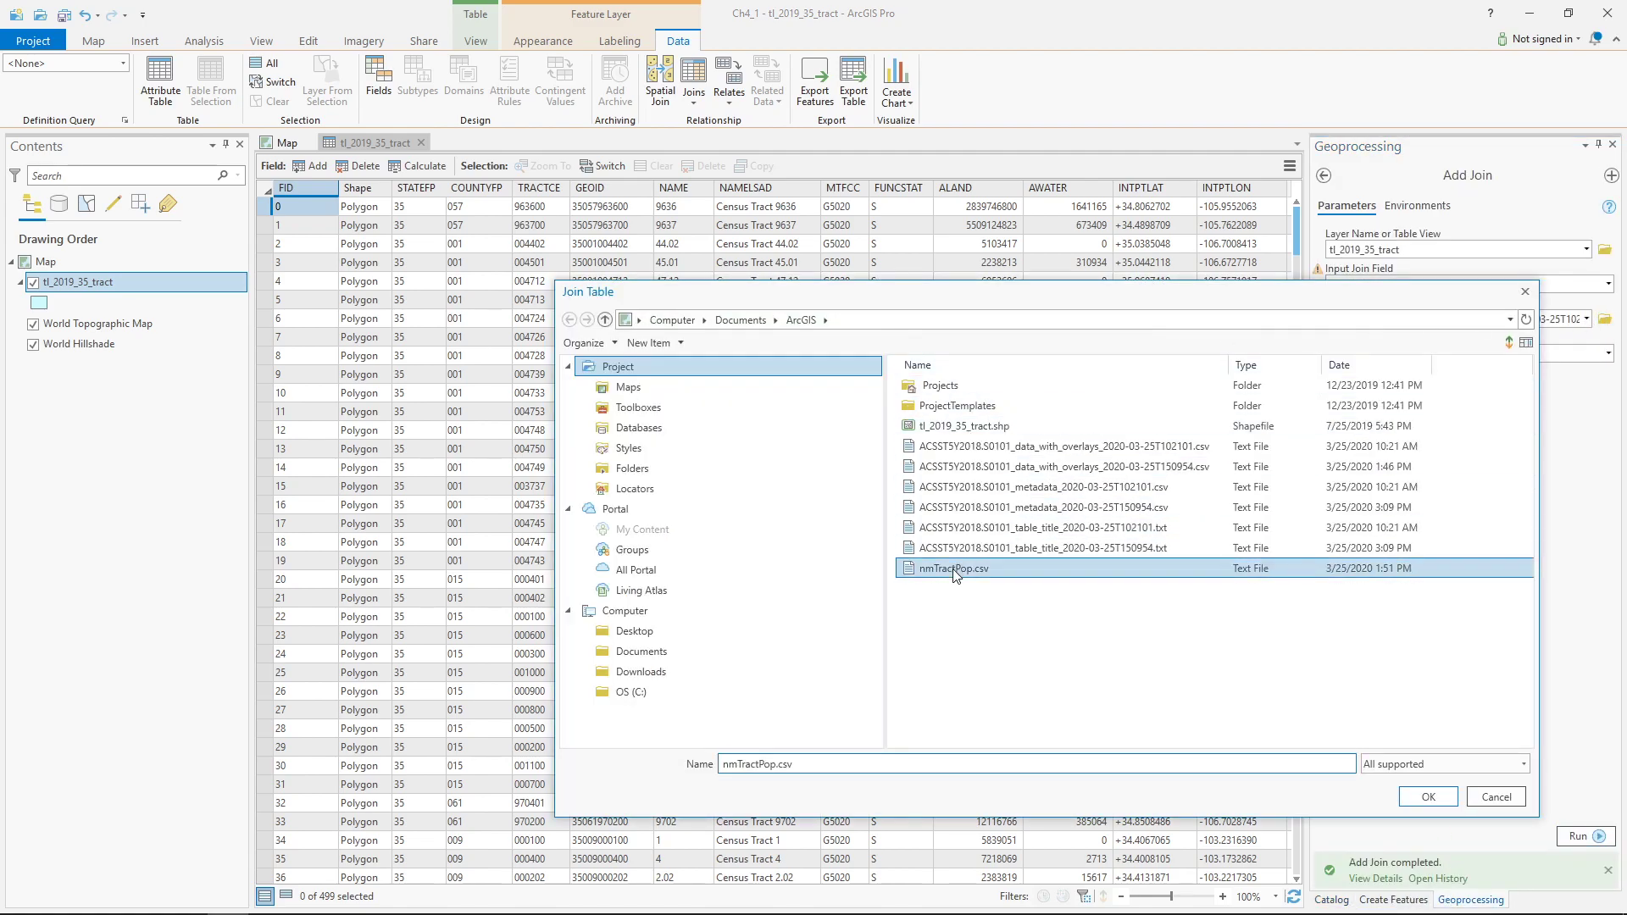
left_click(1411, 798)
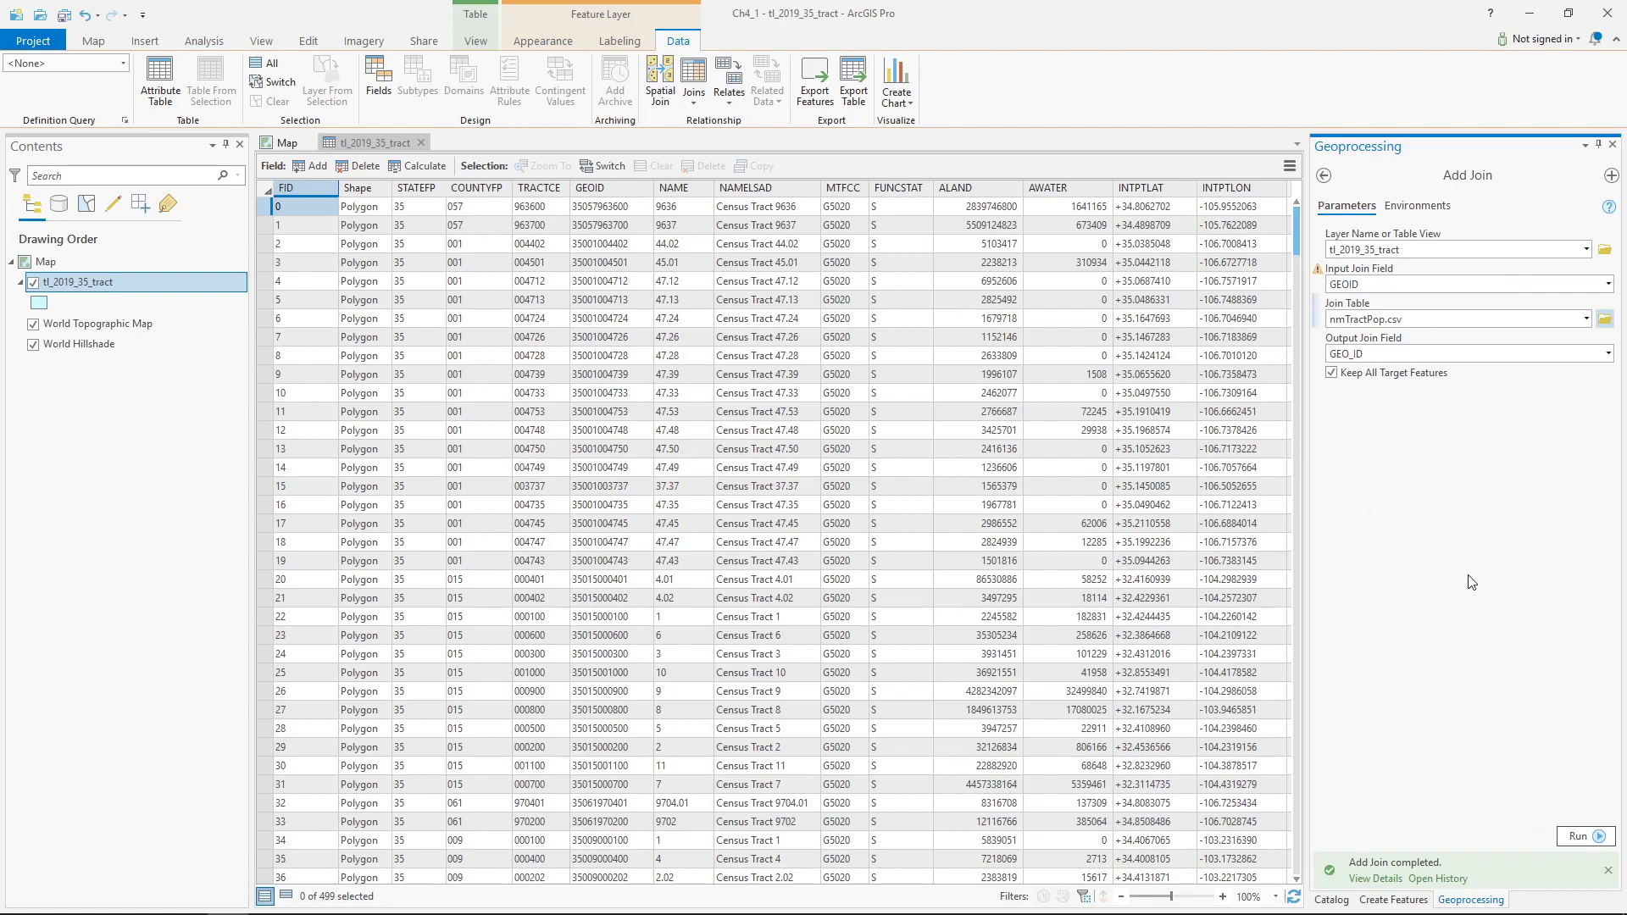
left_click(1598, 837)
- Examine the joined nmTractPop columns in the tract attribute table and remove all joins from the layer
left_click_drag(612, 877, 1055, 883)
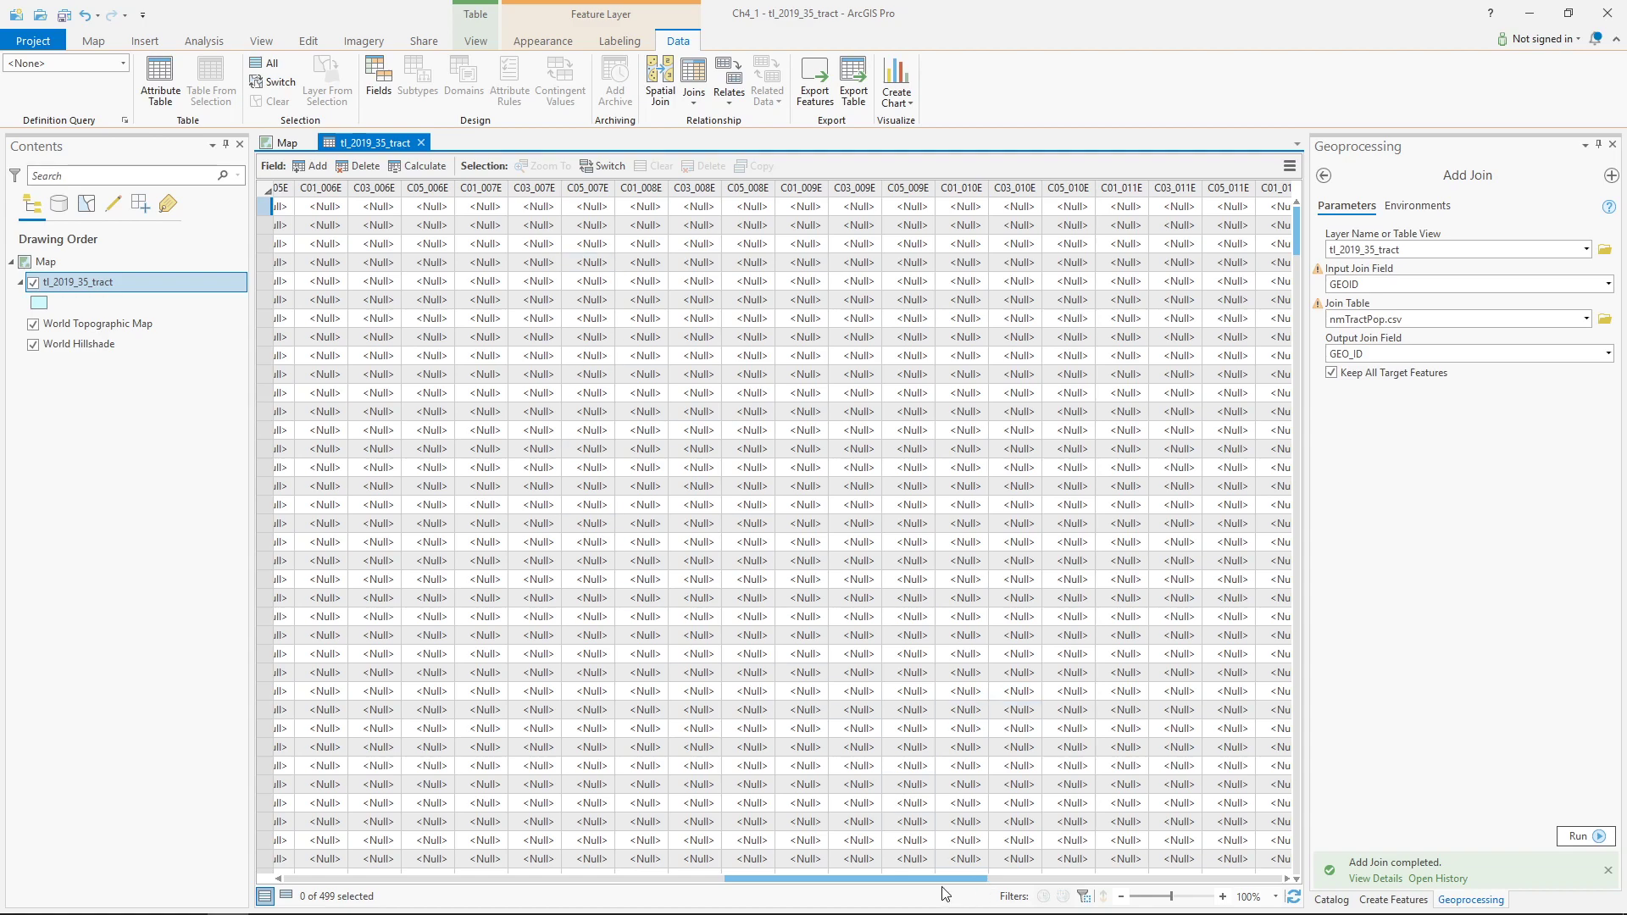
left_click_drag(943, 886, 596, 884)
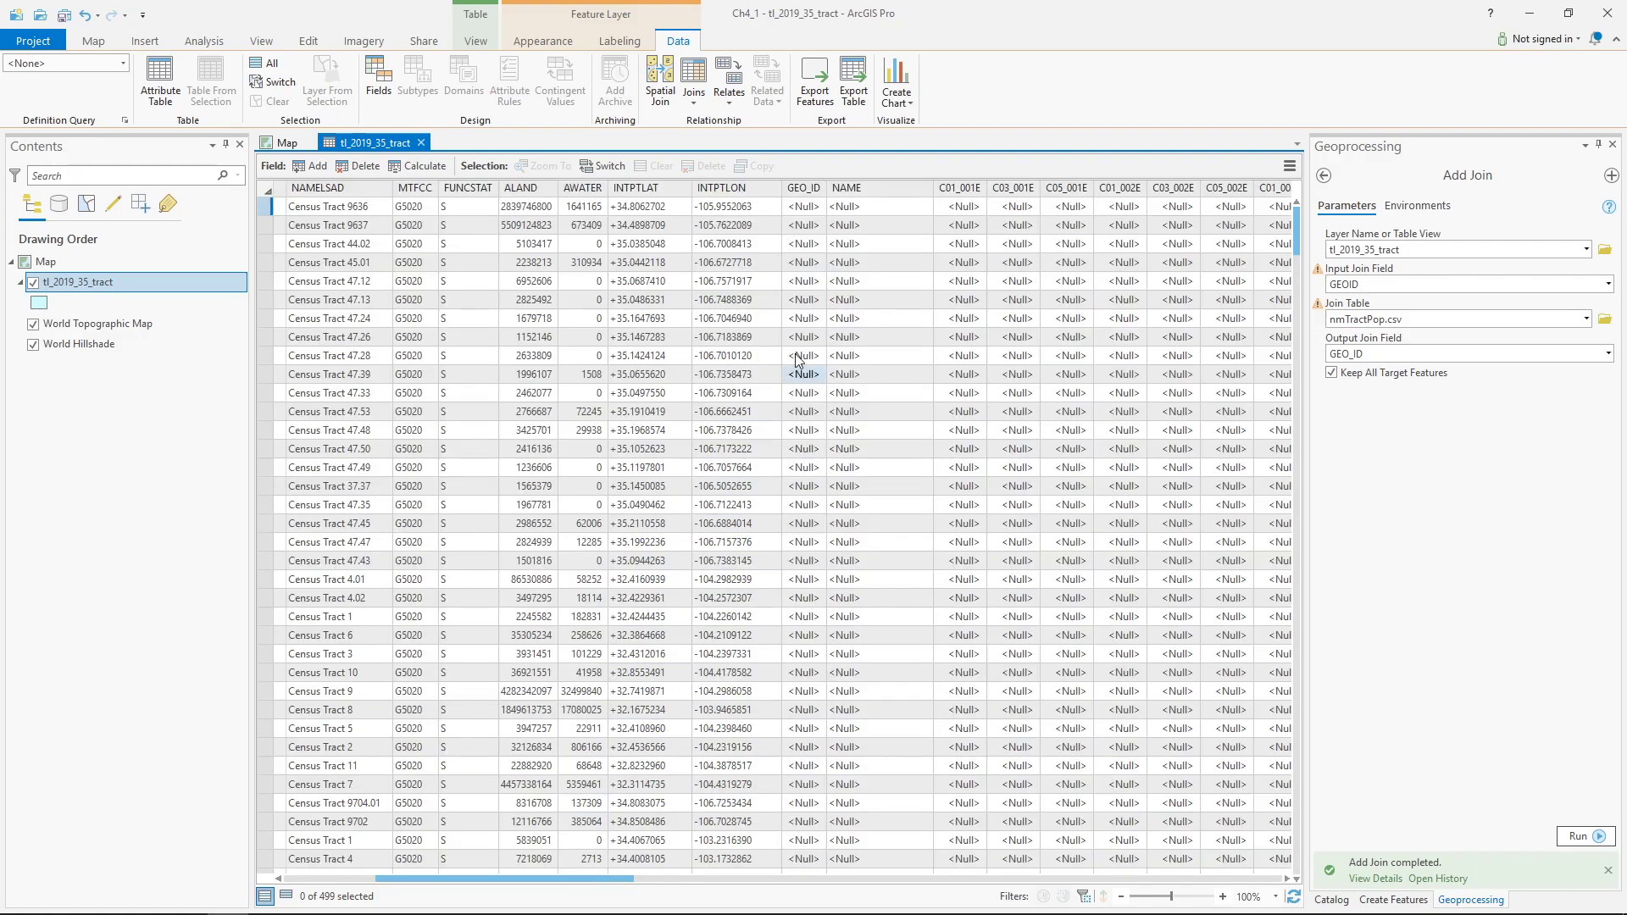
mouse_move(805, 188)
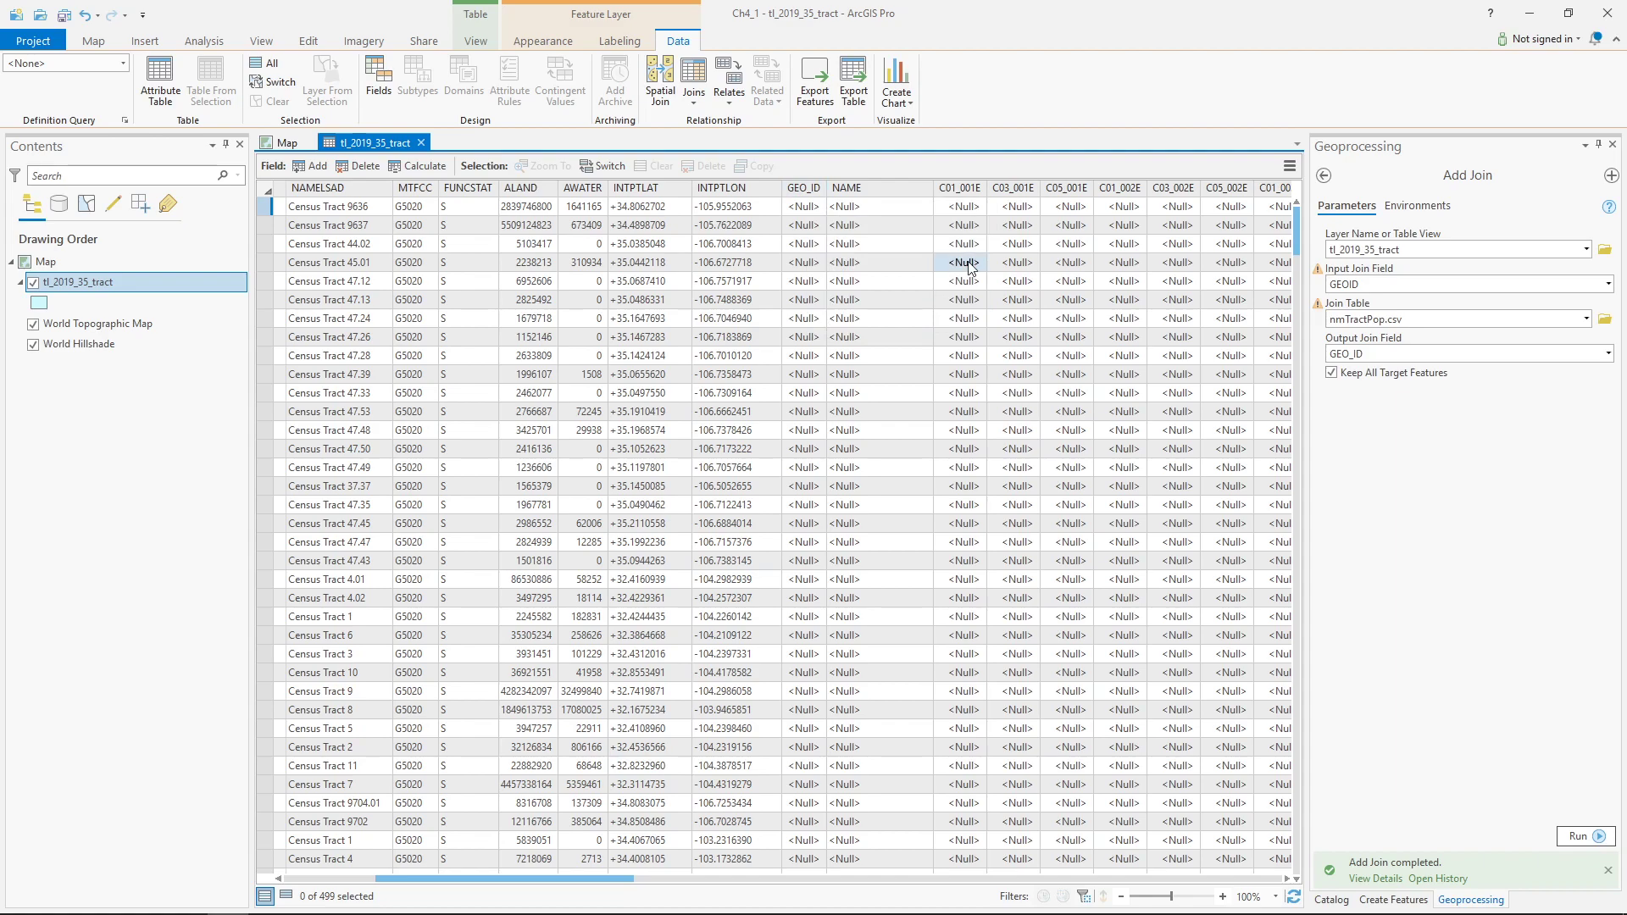
left_click(694, 95)
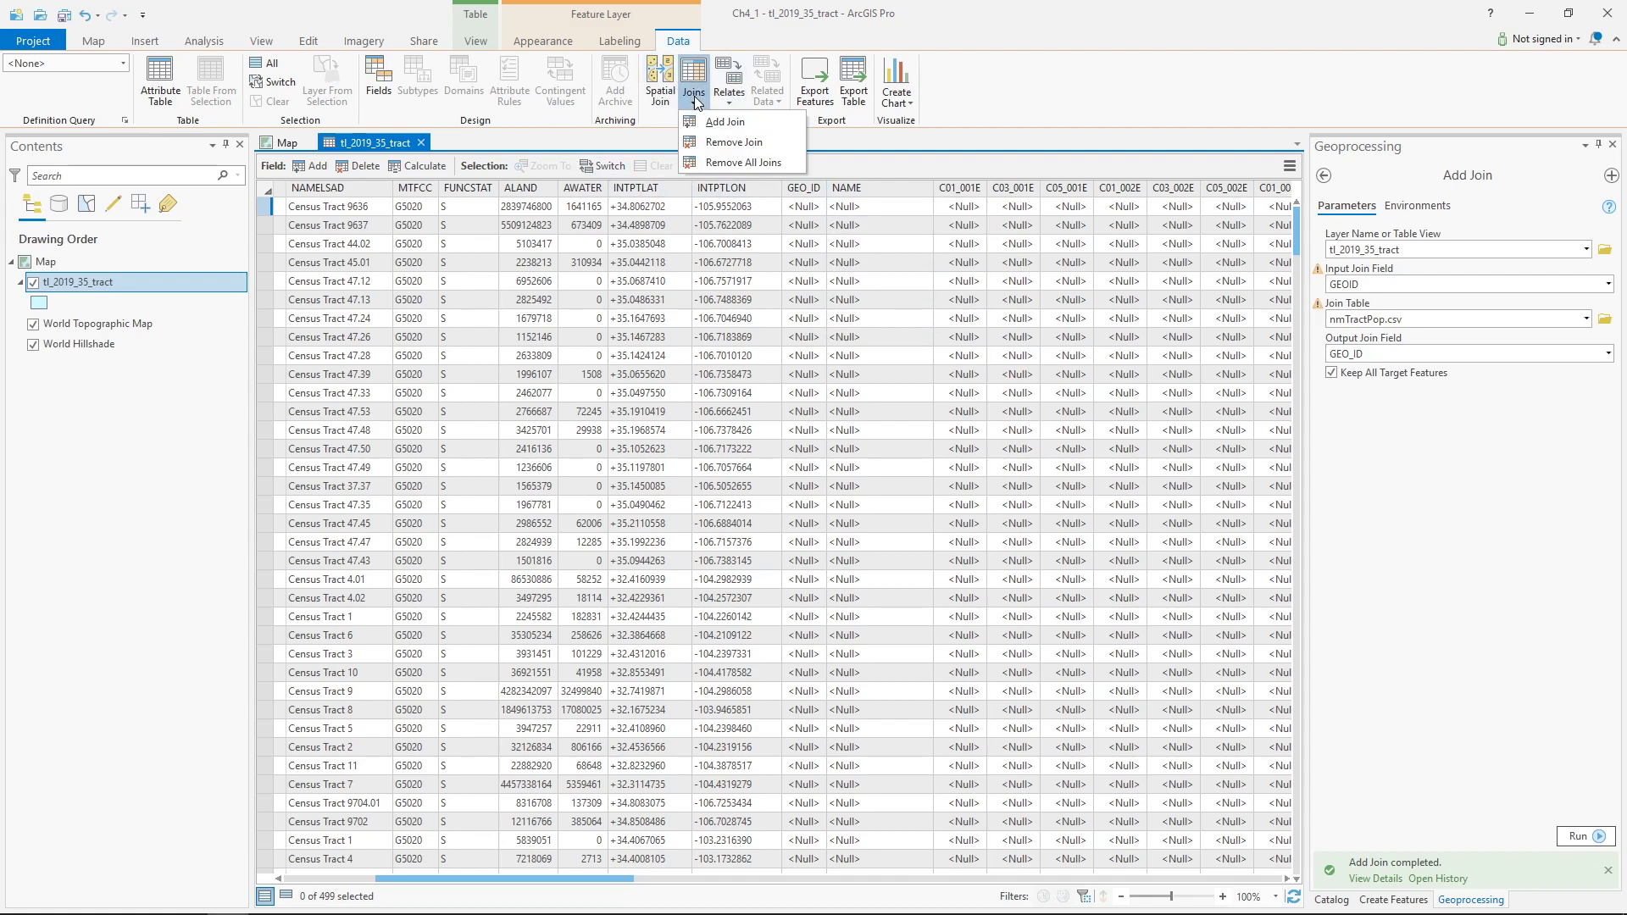
left_click(725, 161)
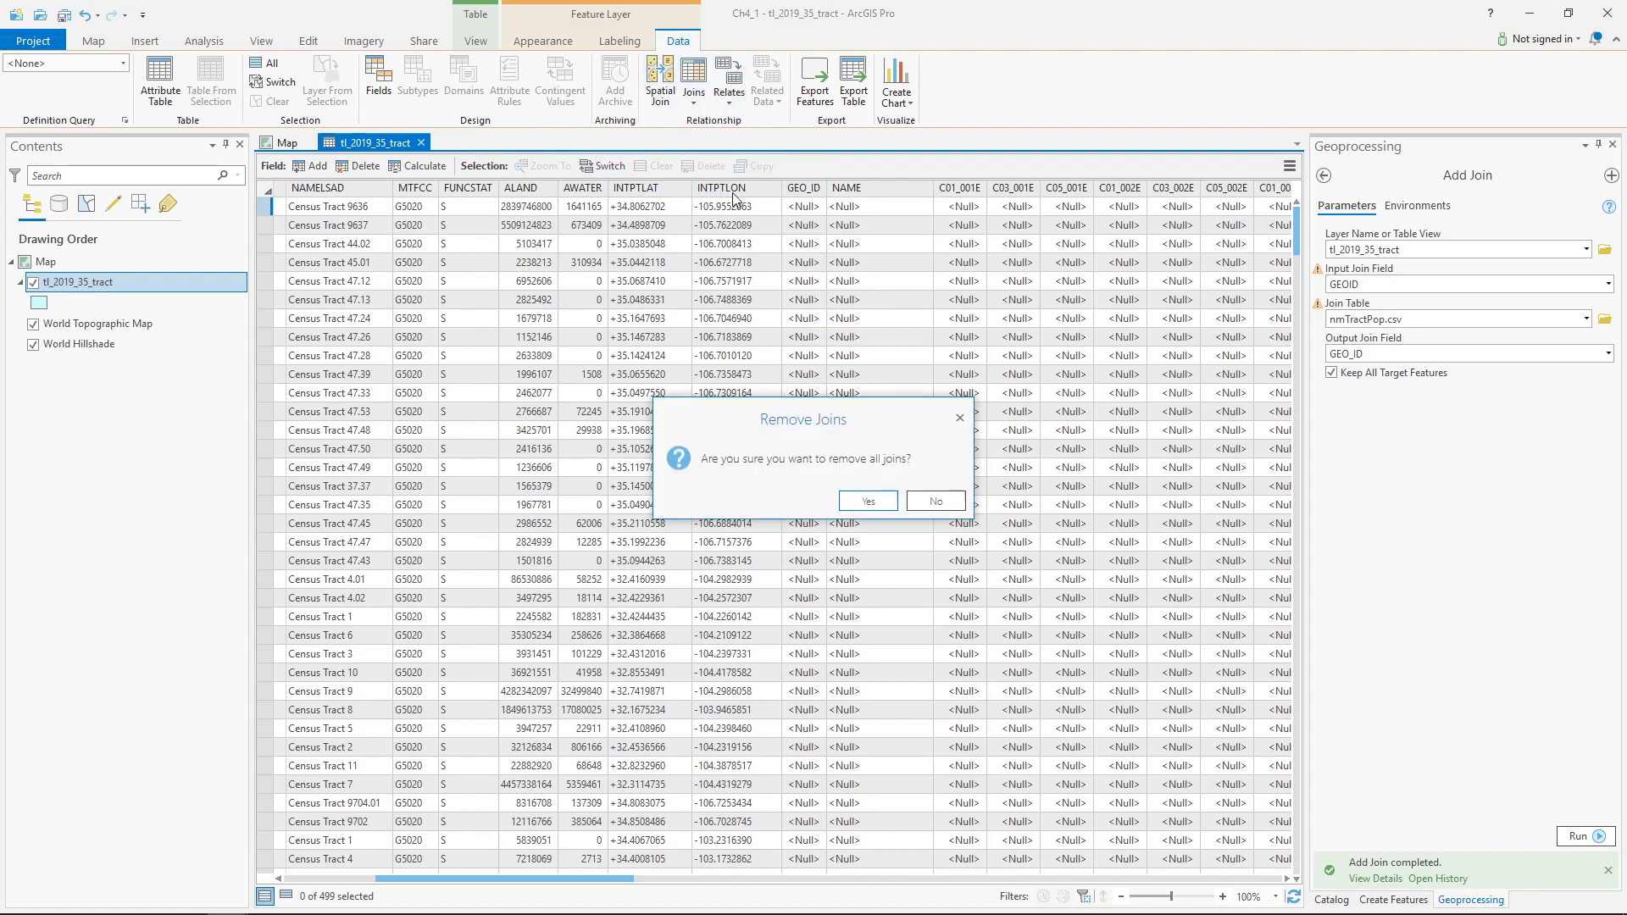
left_click(867, 503)
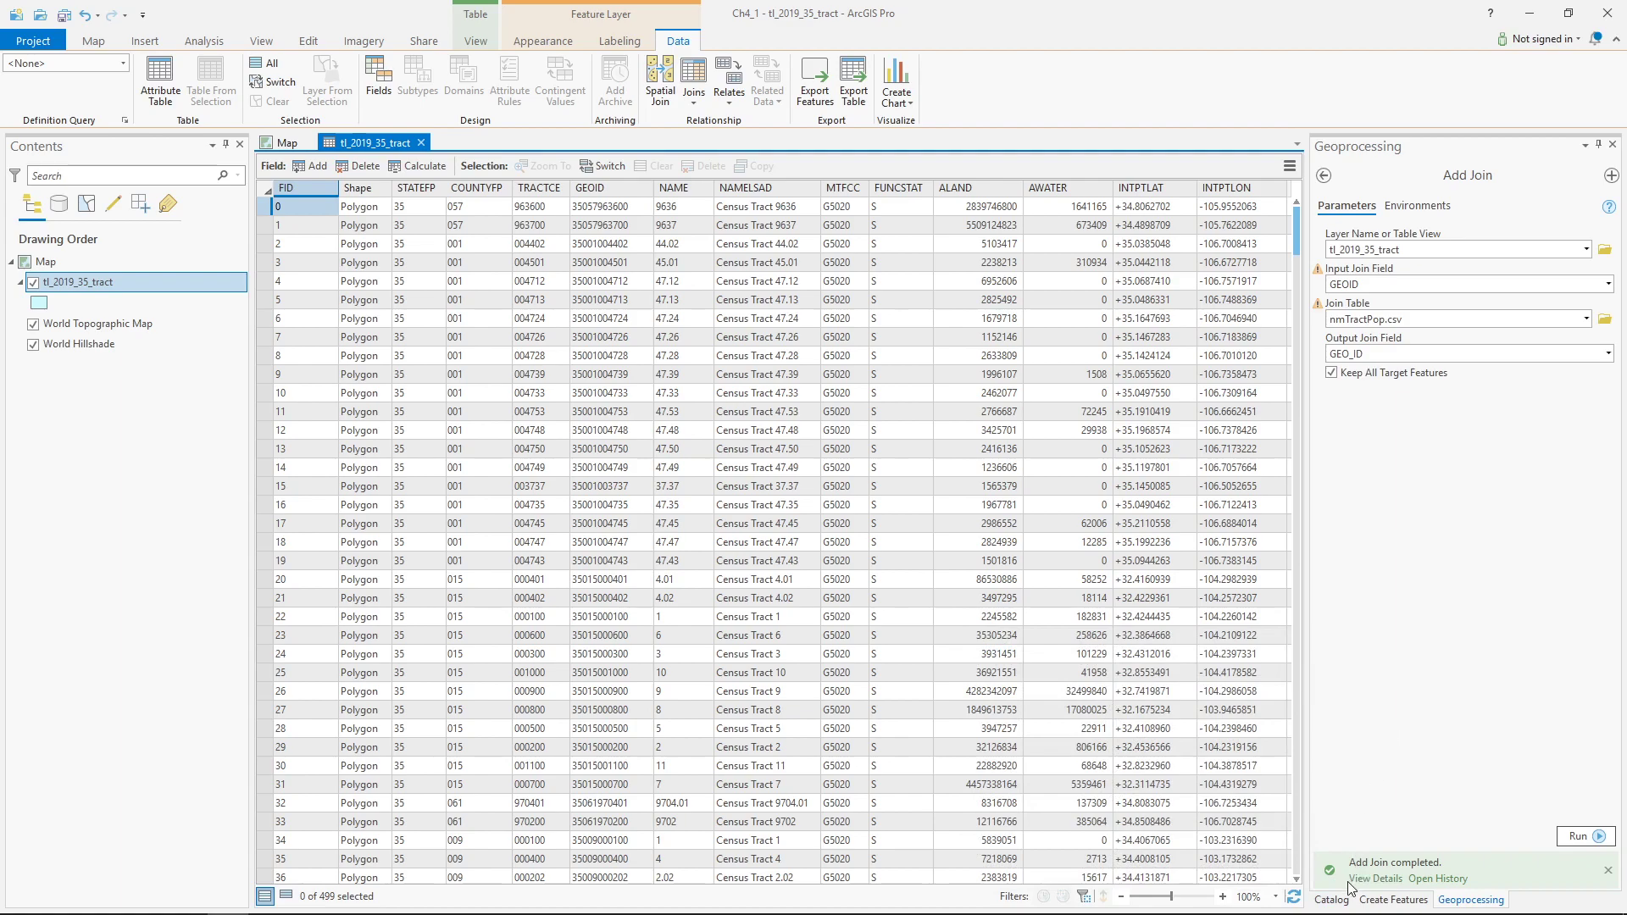
- Start a single-table import into the Ch4_1.gdb geodatabase with nmTractPop.csv from the ArcGIS folder as the input rows
left_click(1332, 900)
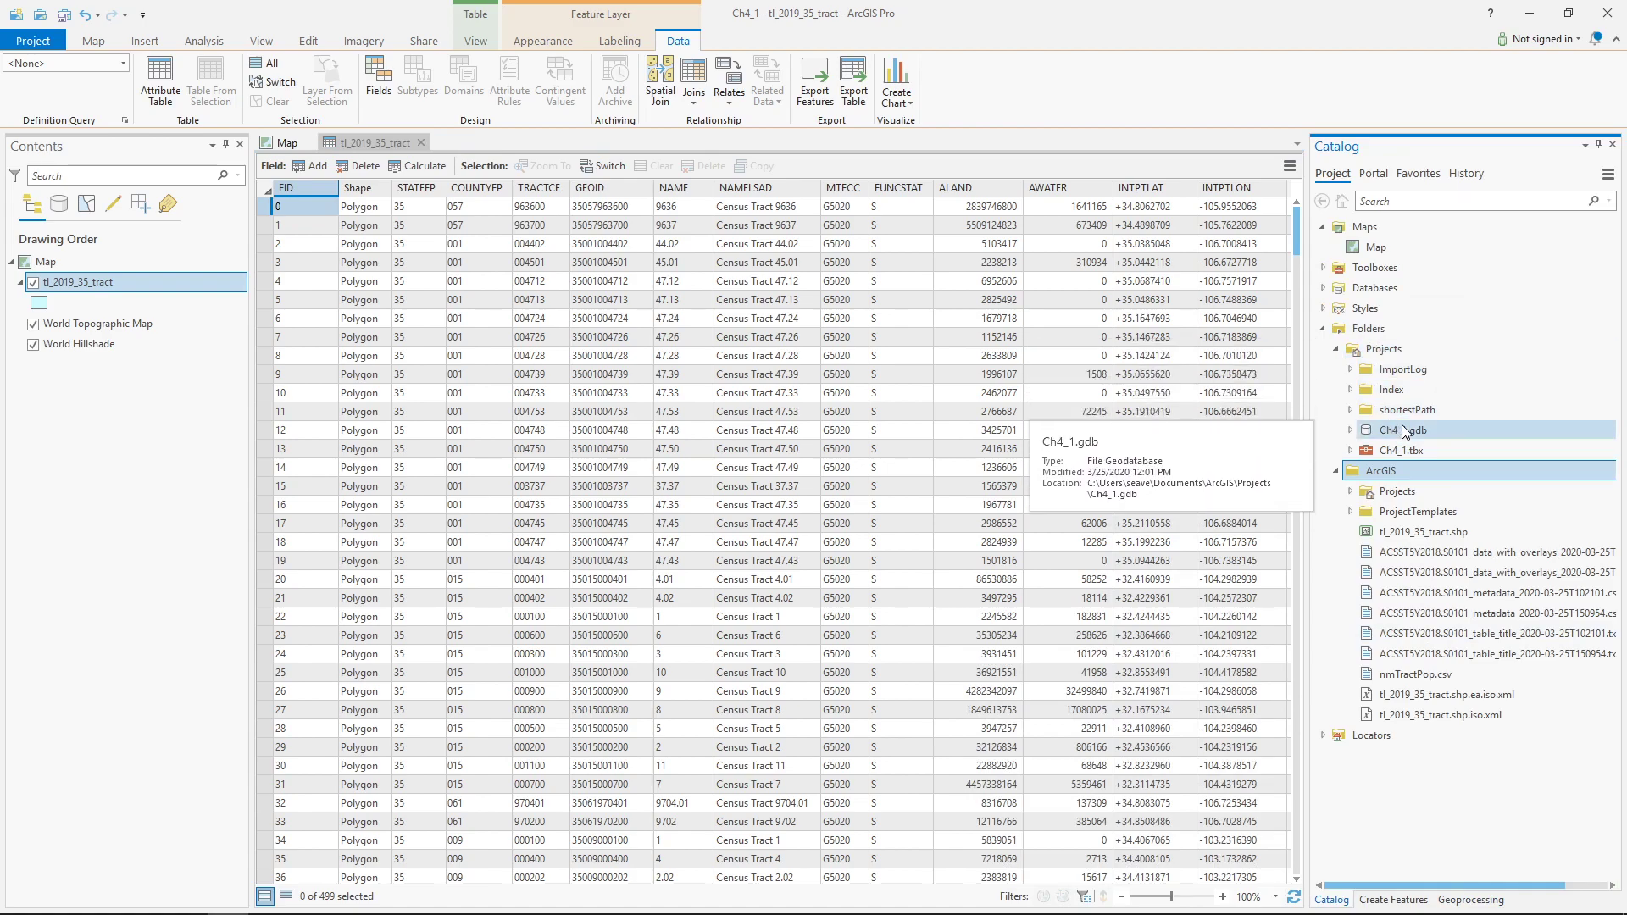
right_click(1404, 435)
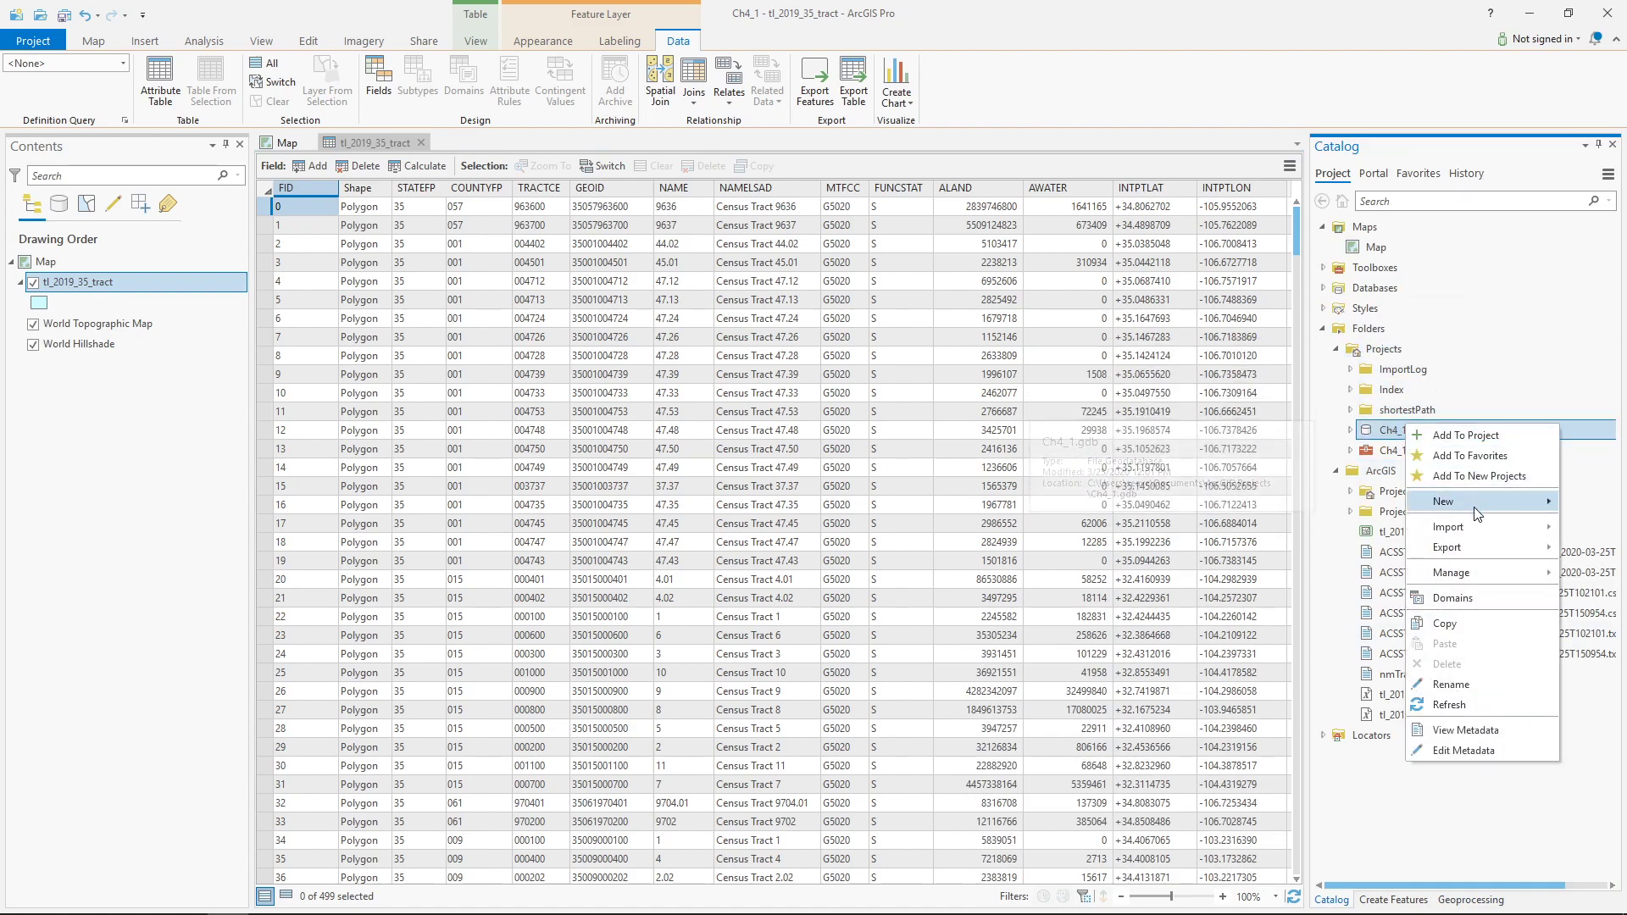
mouse_move(1477, 523)
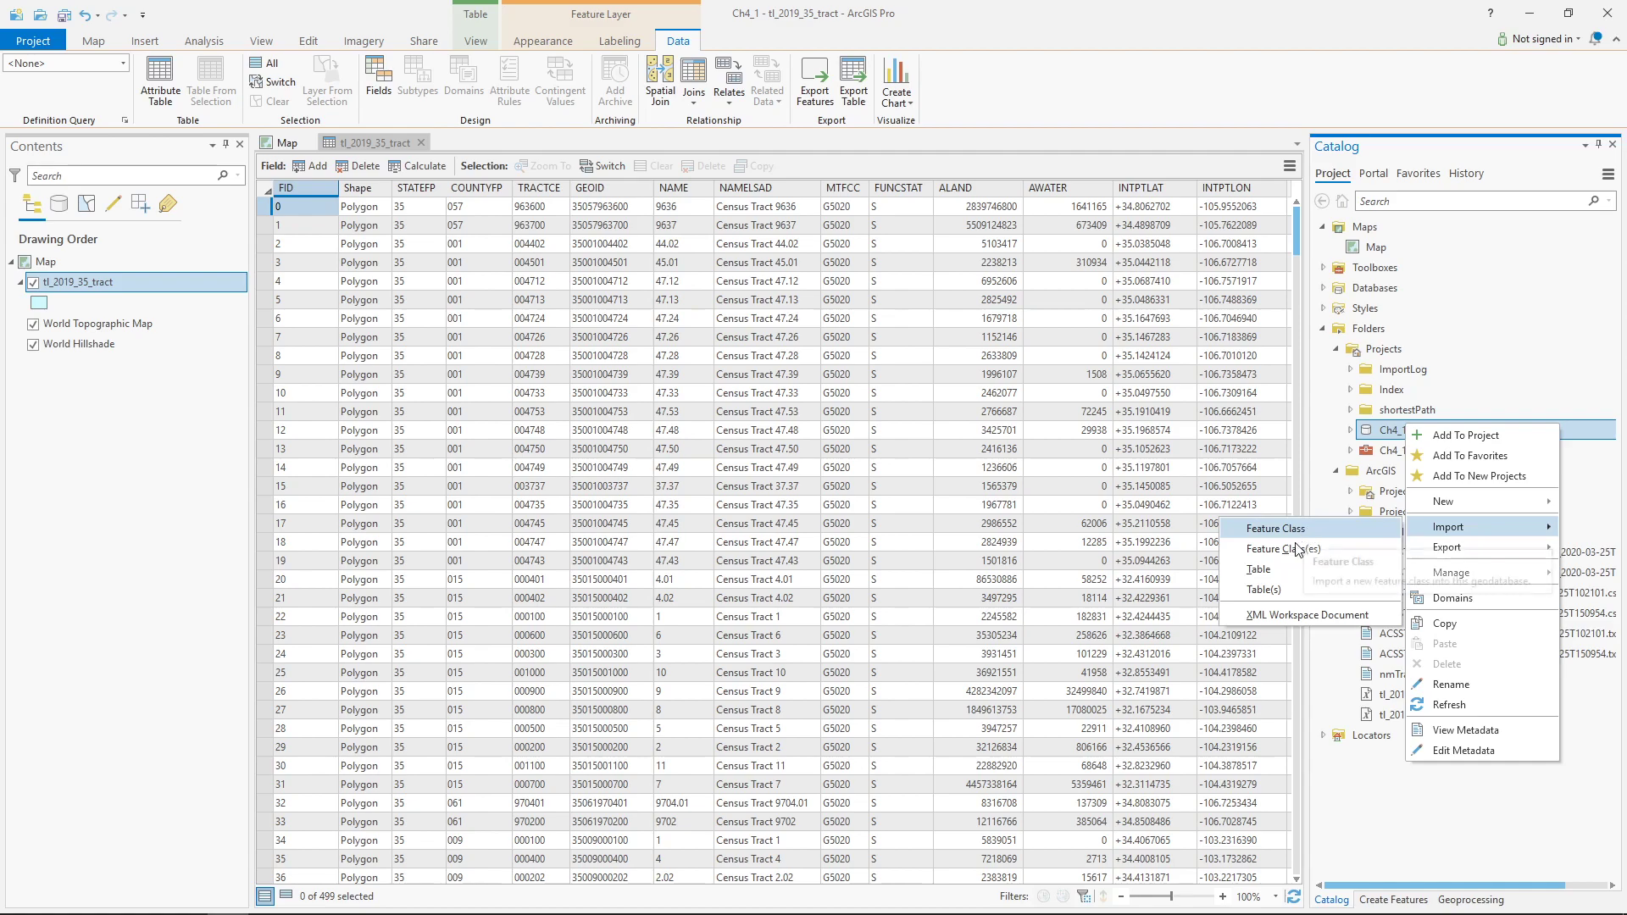
left_click(1278, 567)
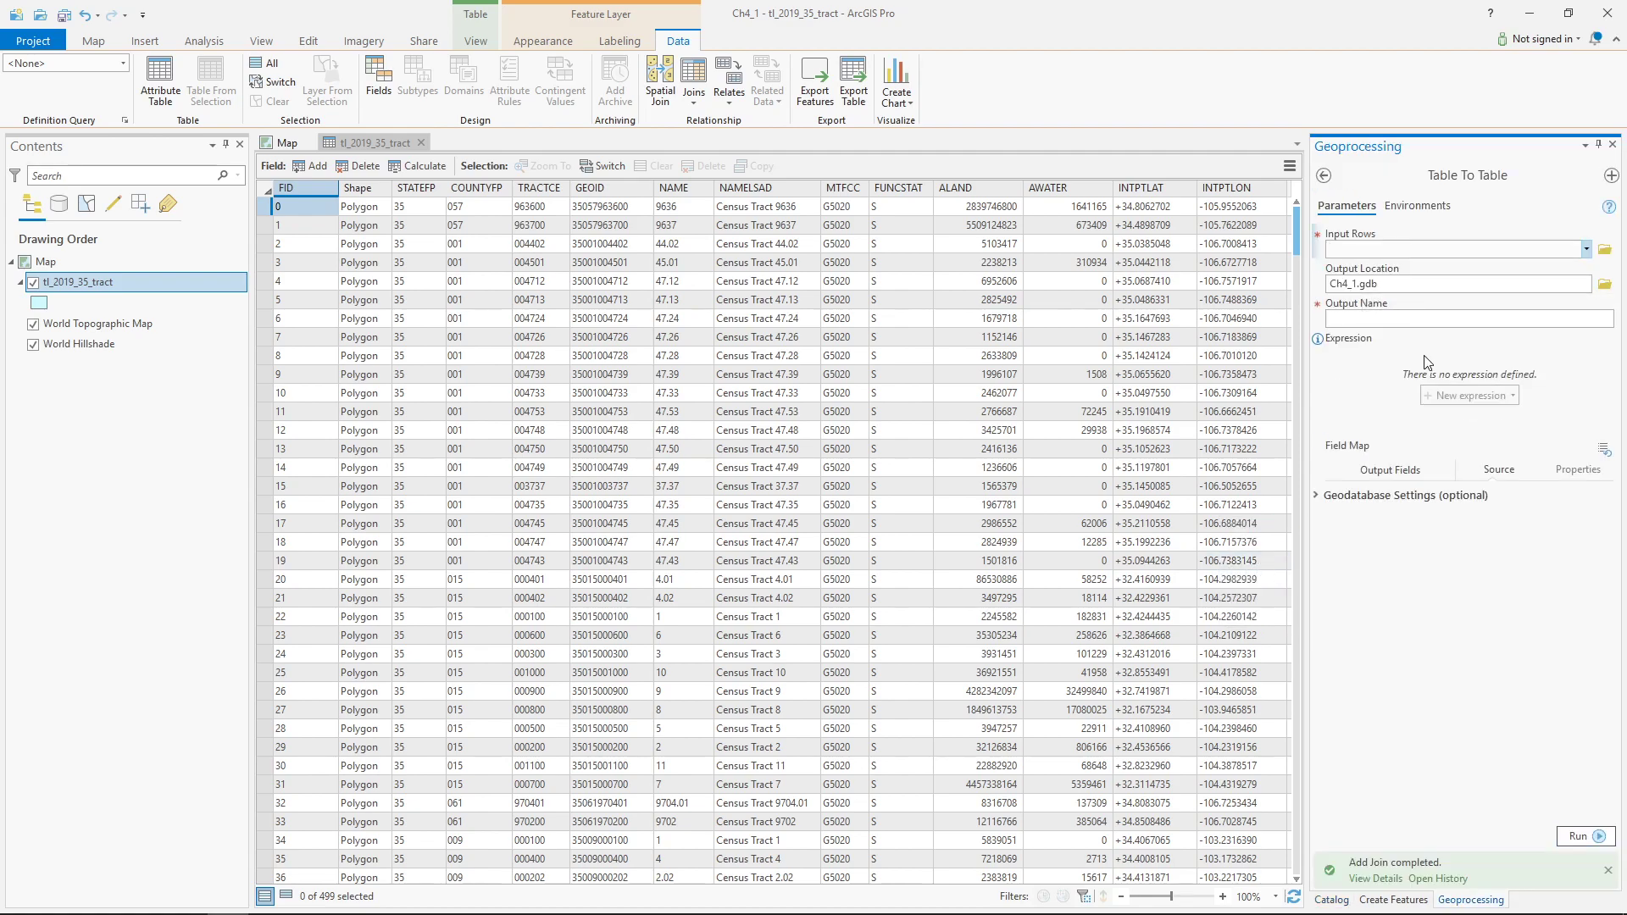
left_click(1587, 250)
left_click(1587, 250)
left_click(1607, 250)
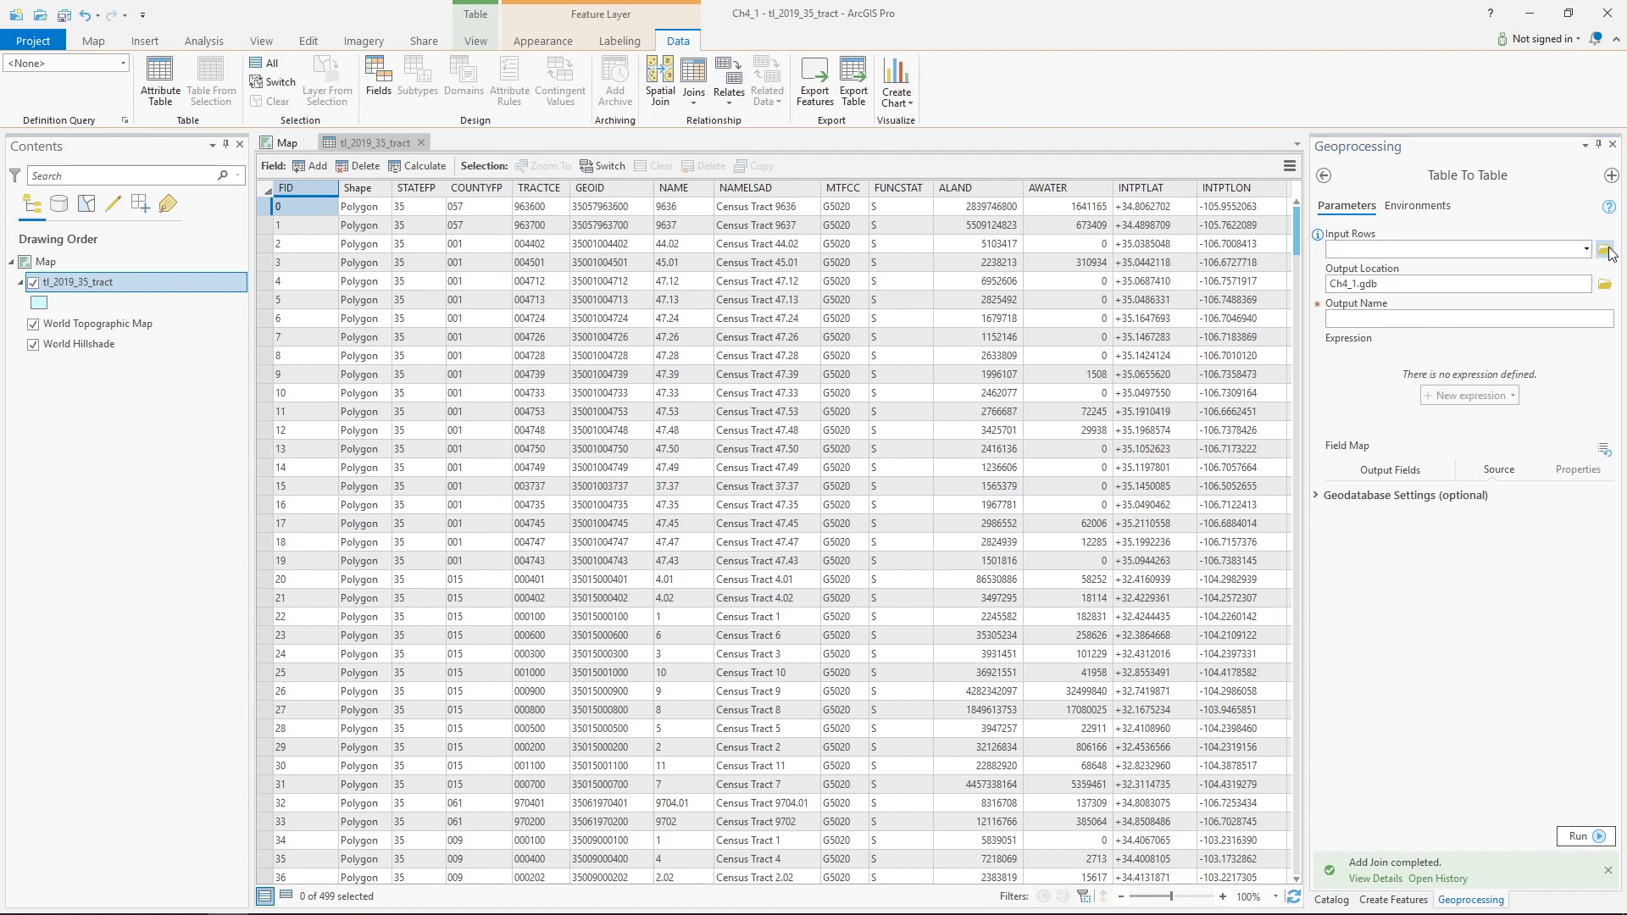
left_click(988, 568)
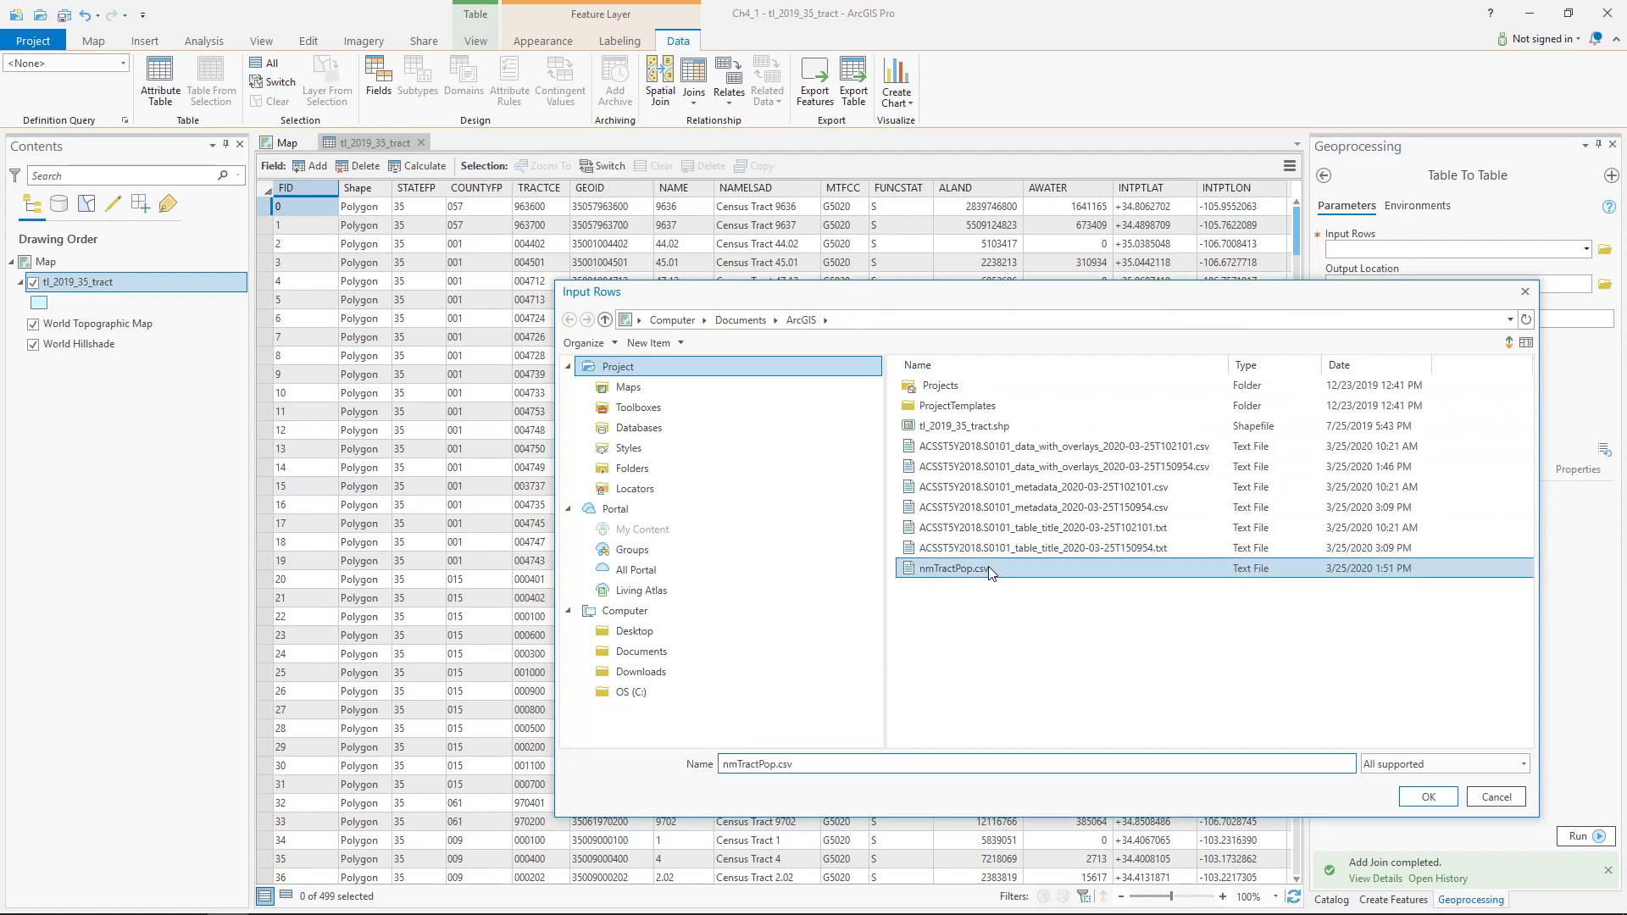
left_click(1427, 796)
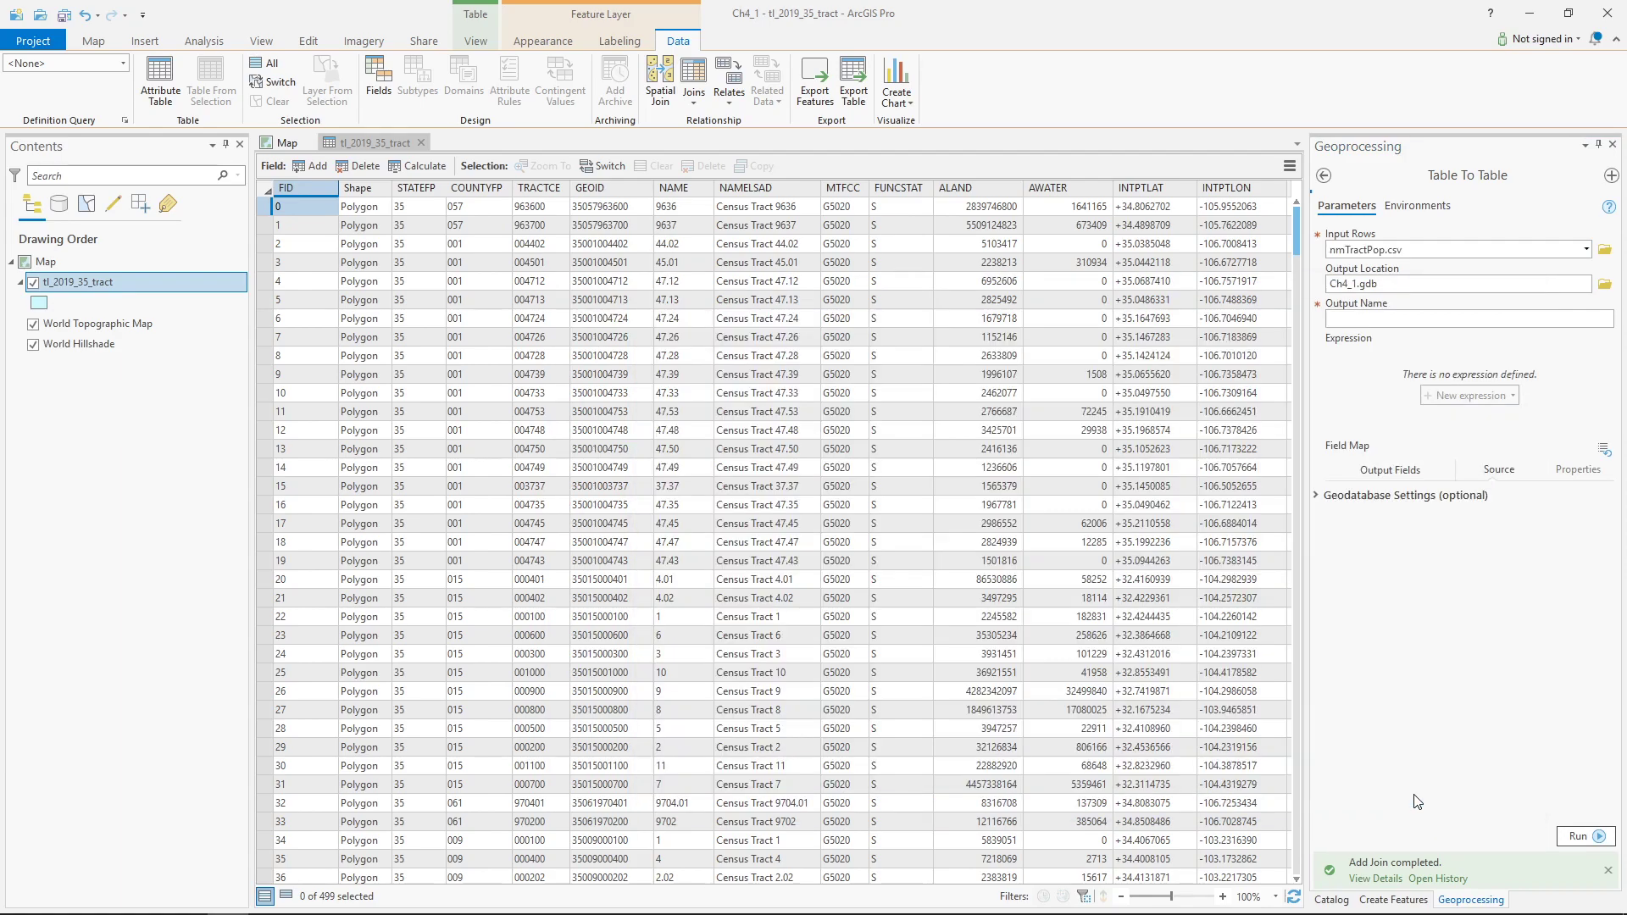
- Name the output table NMtractPop and run the Table To Table import
left_click(1471, 321)
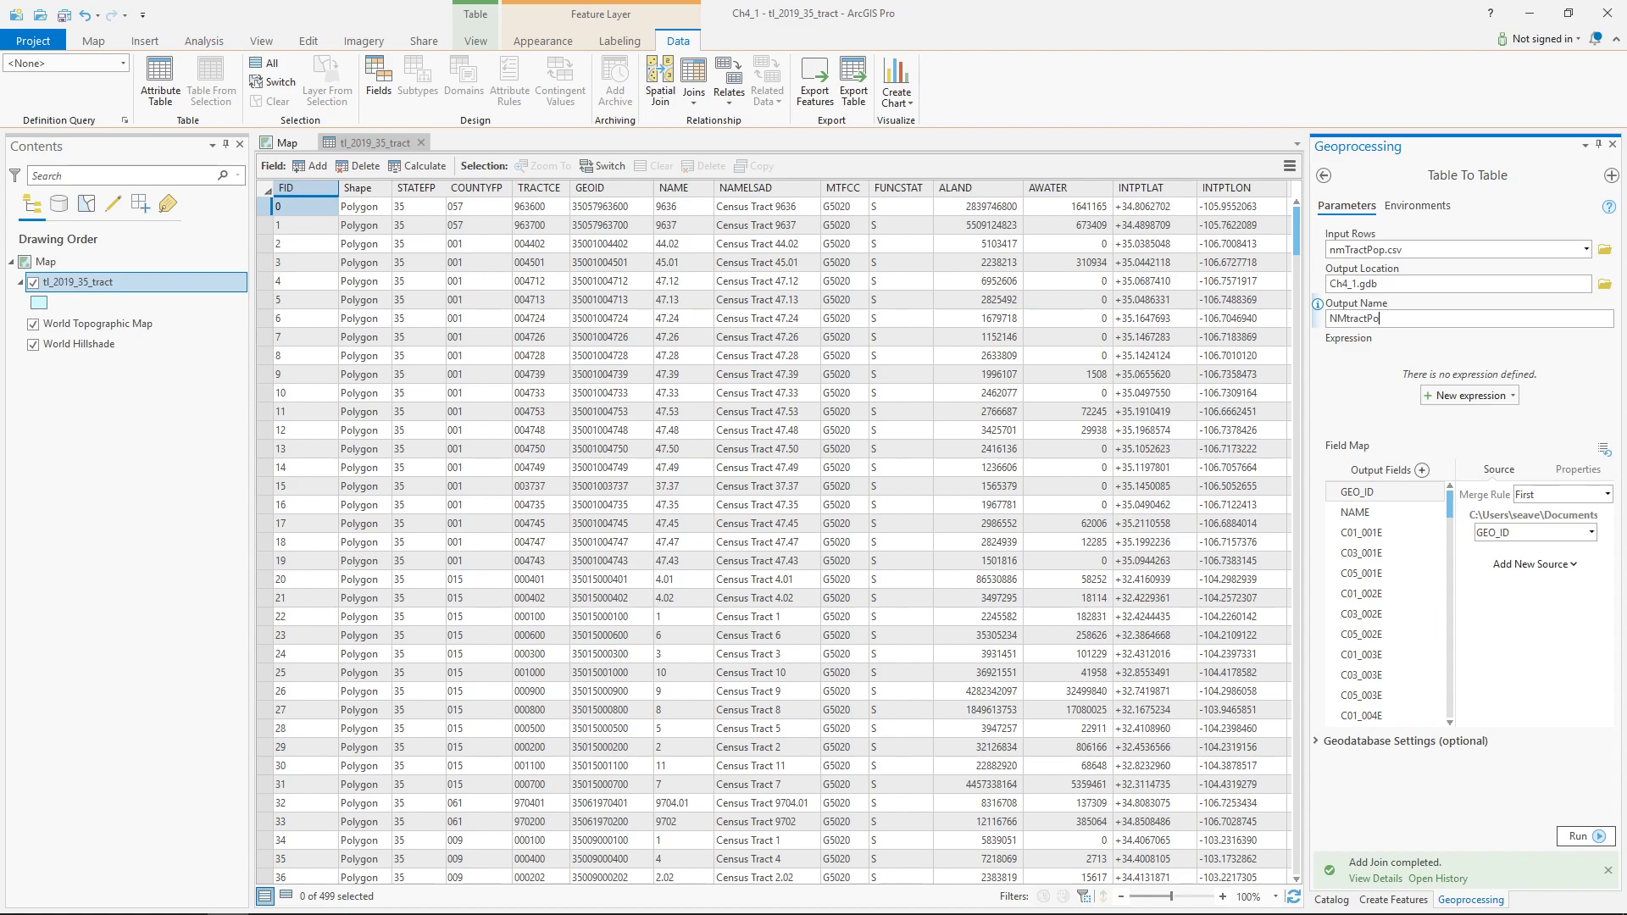
left_click(1423, 336)
left_click(1603, 836)
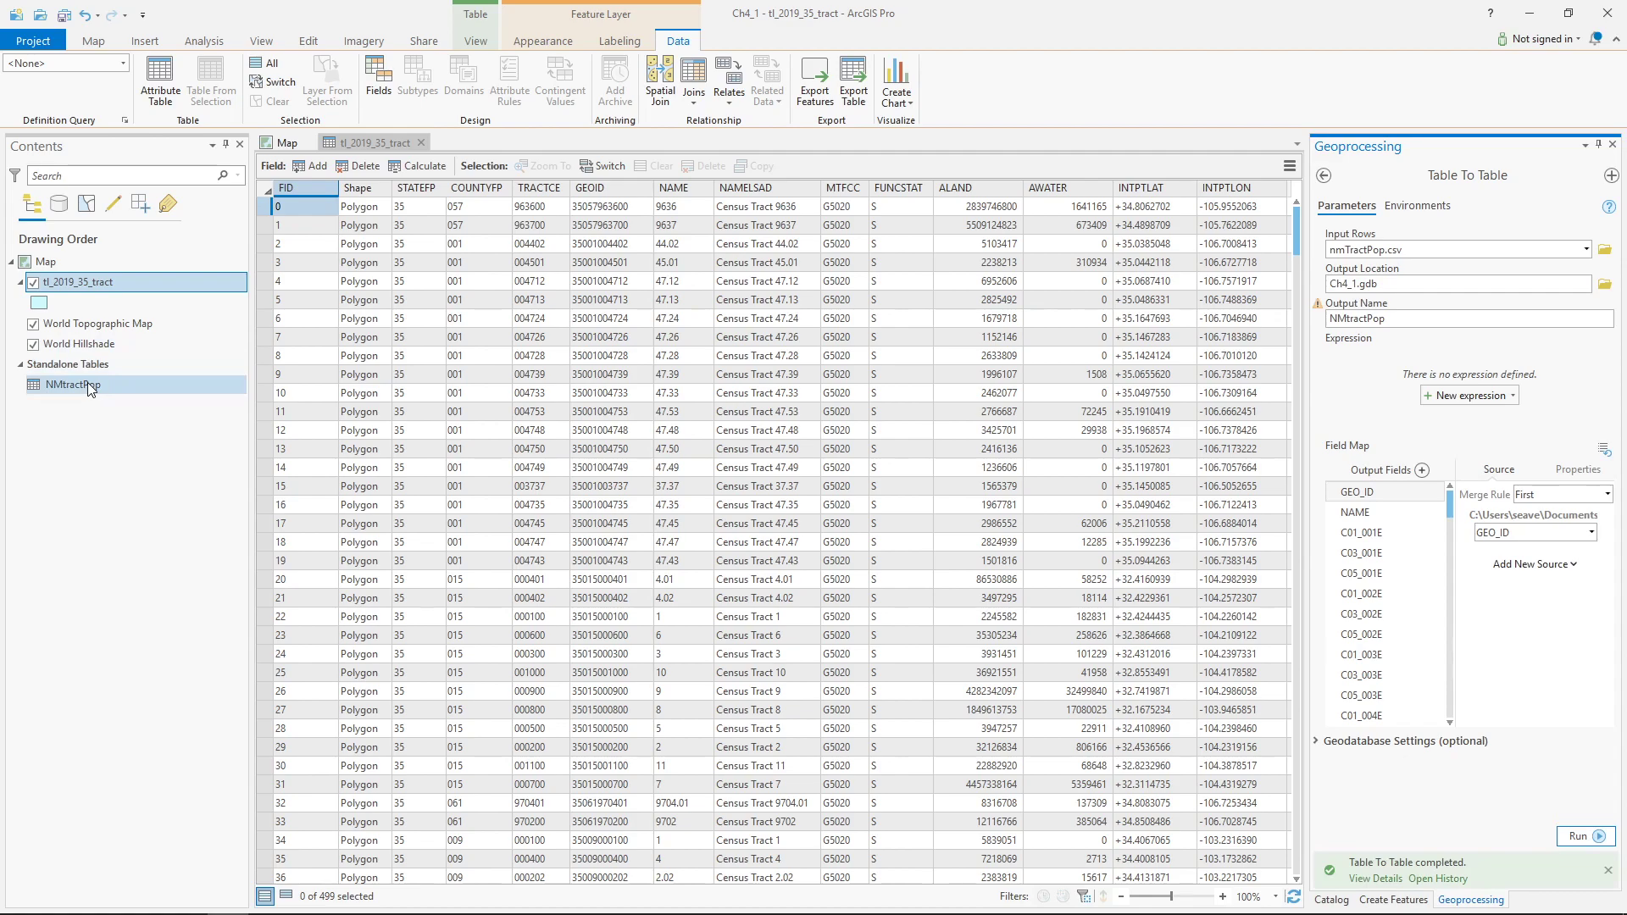
- Open the NMtractPop standalone table and check the data type of its GEO_ID field
right_click(88, 383)
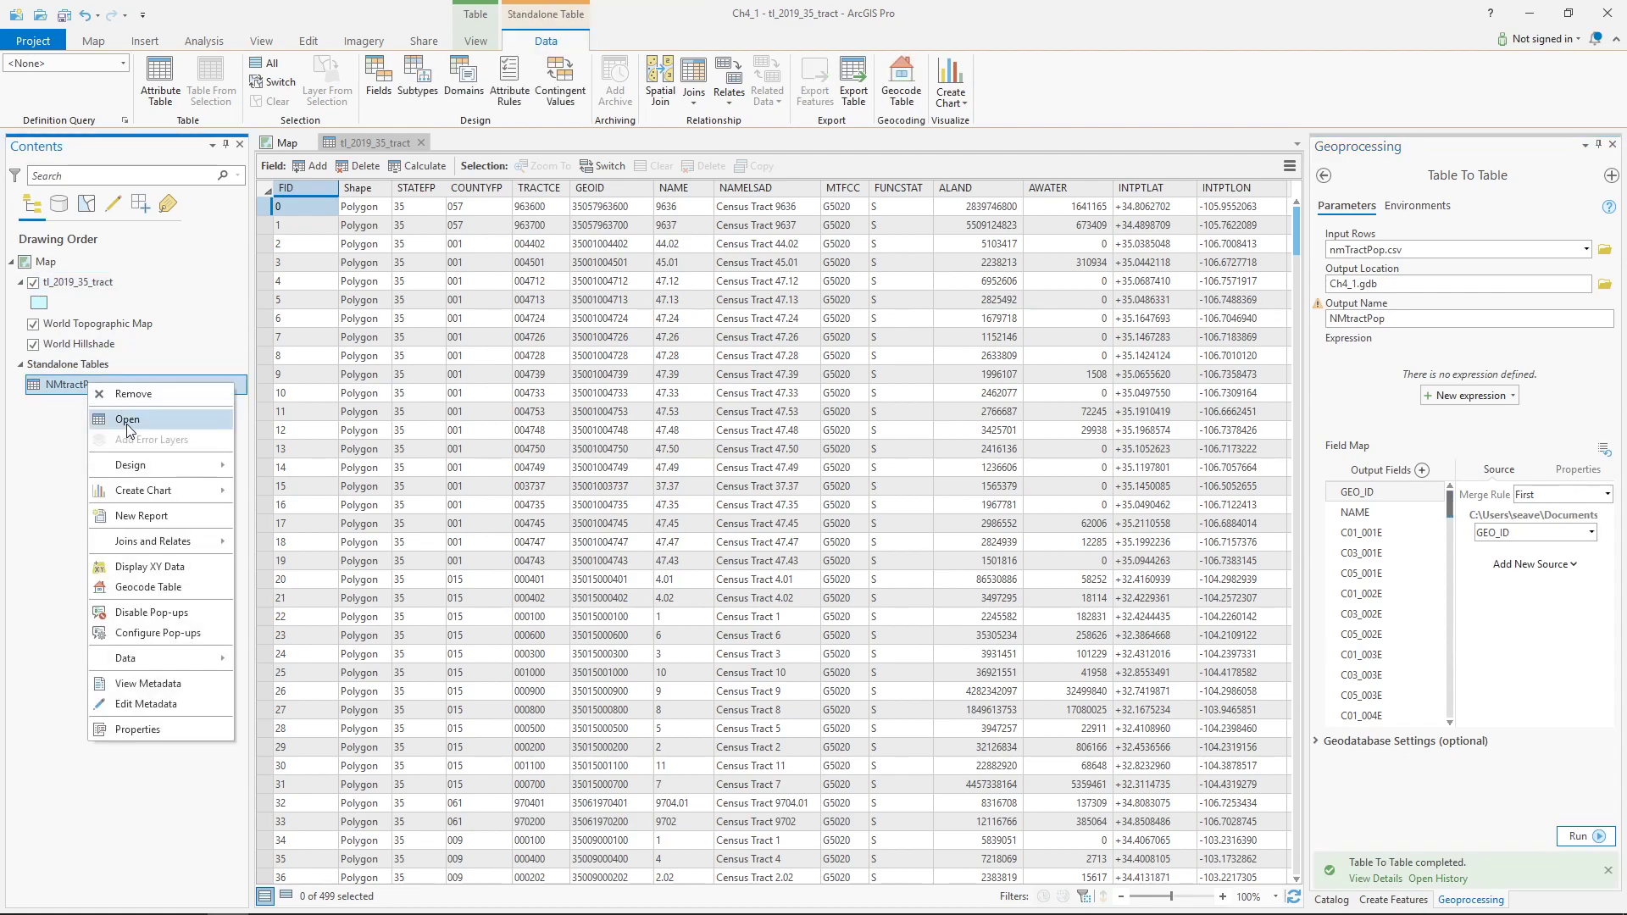
left_click(127, 423)
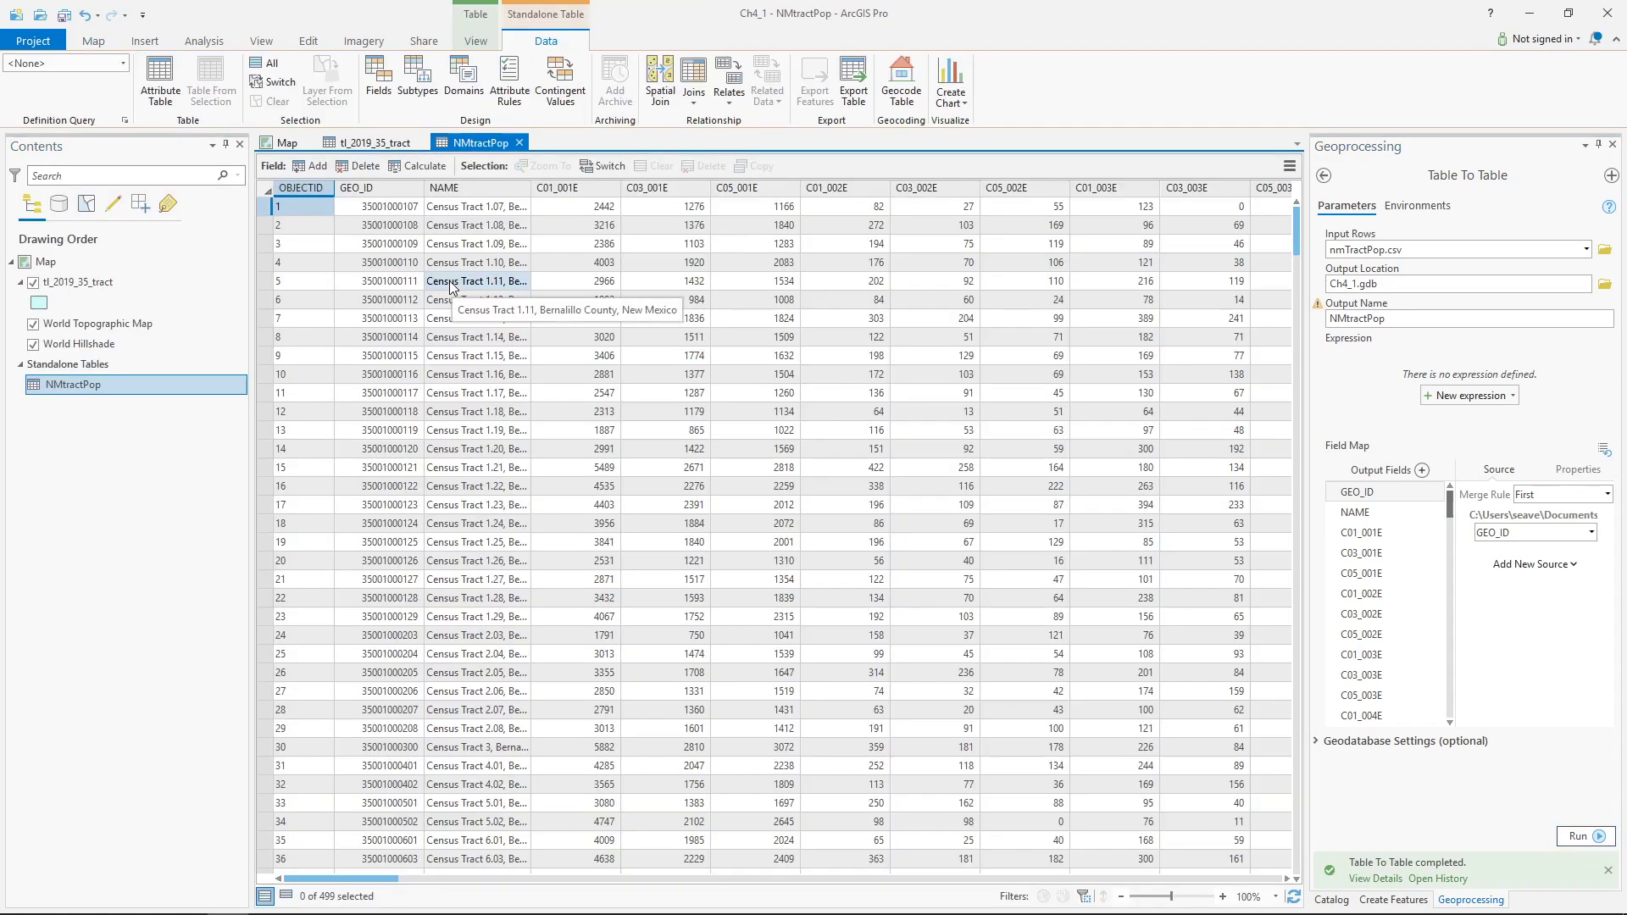
mouse_move(373, 189)
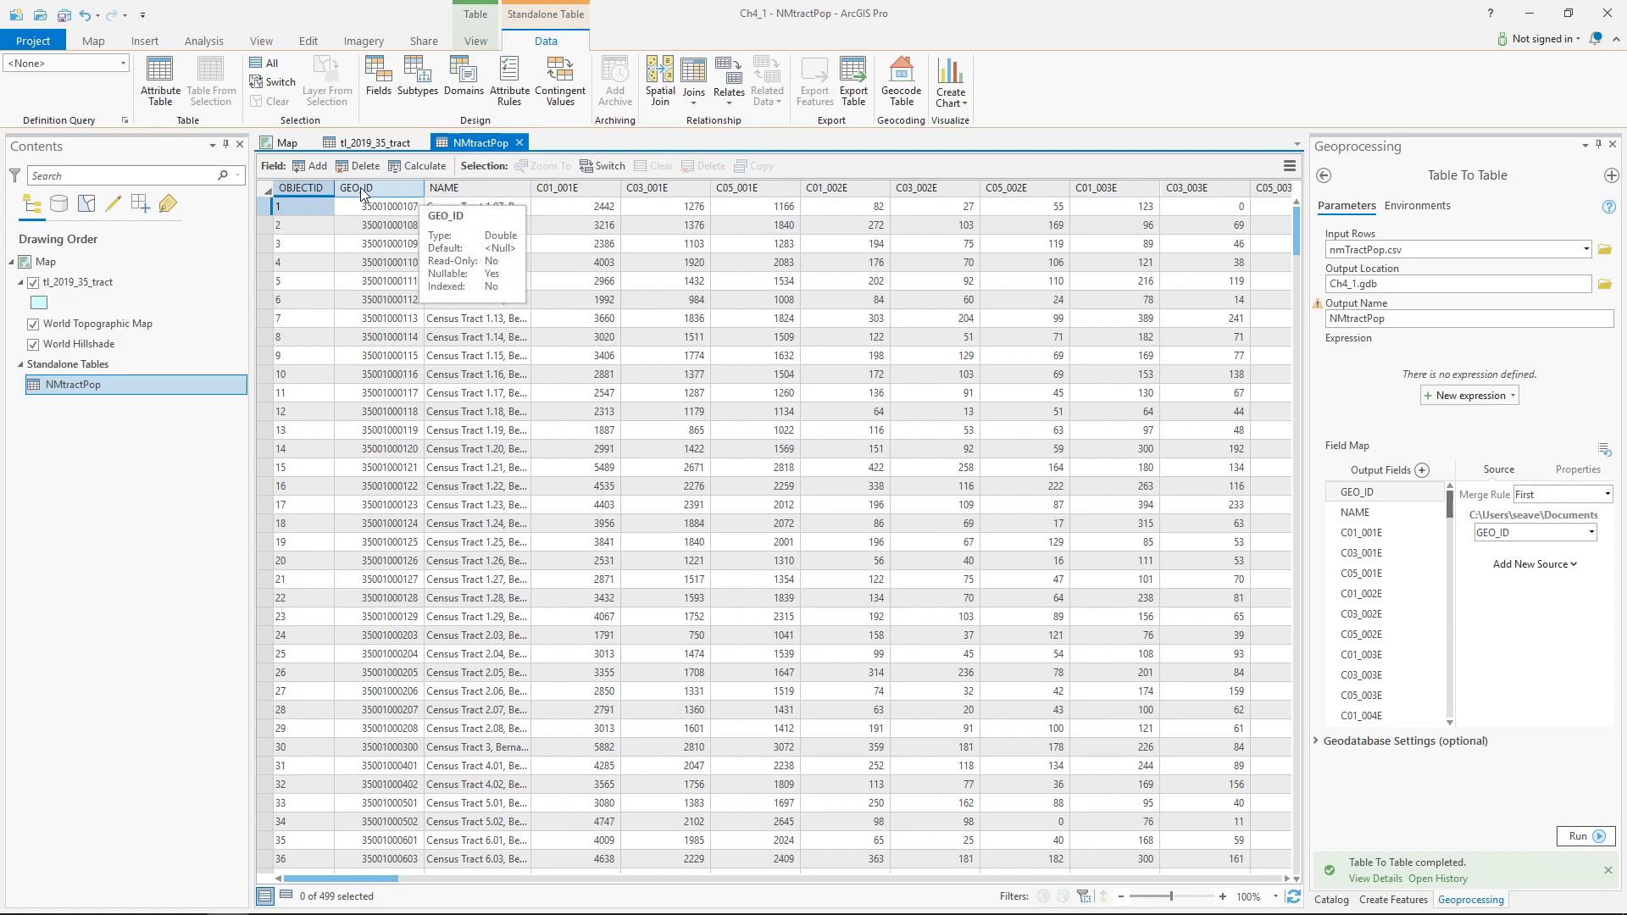
- Add a Text field named geoid with length 11 to the NMtractPop table, saving and closing the field design
left_click(315, 167)
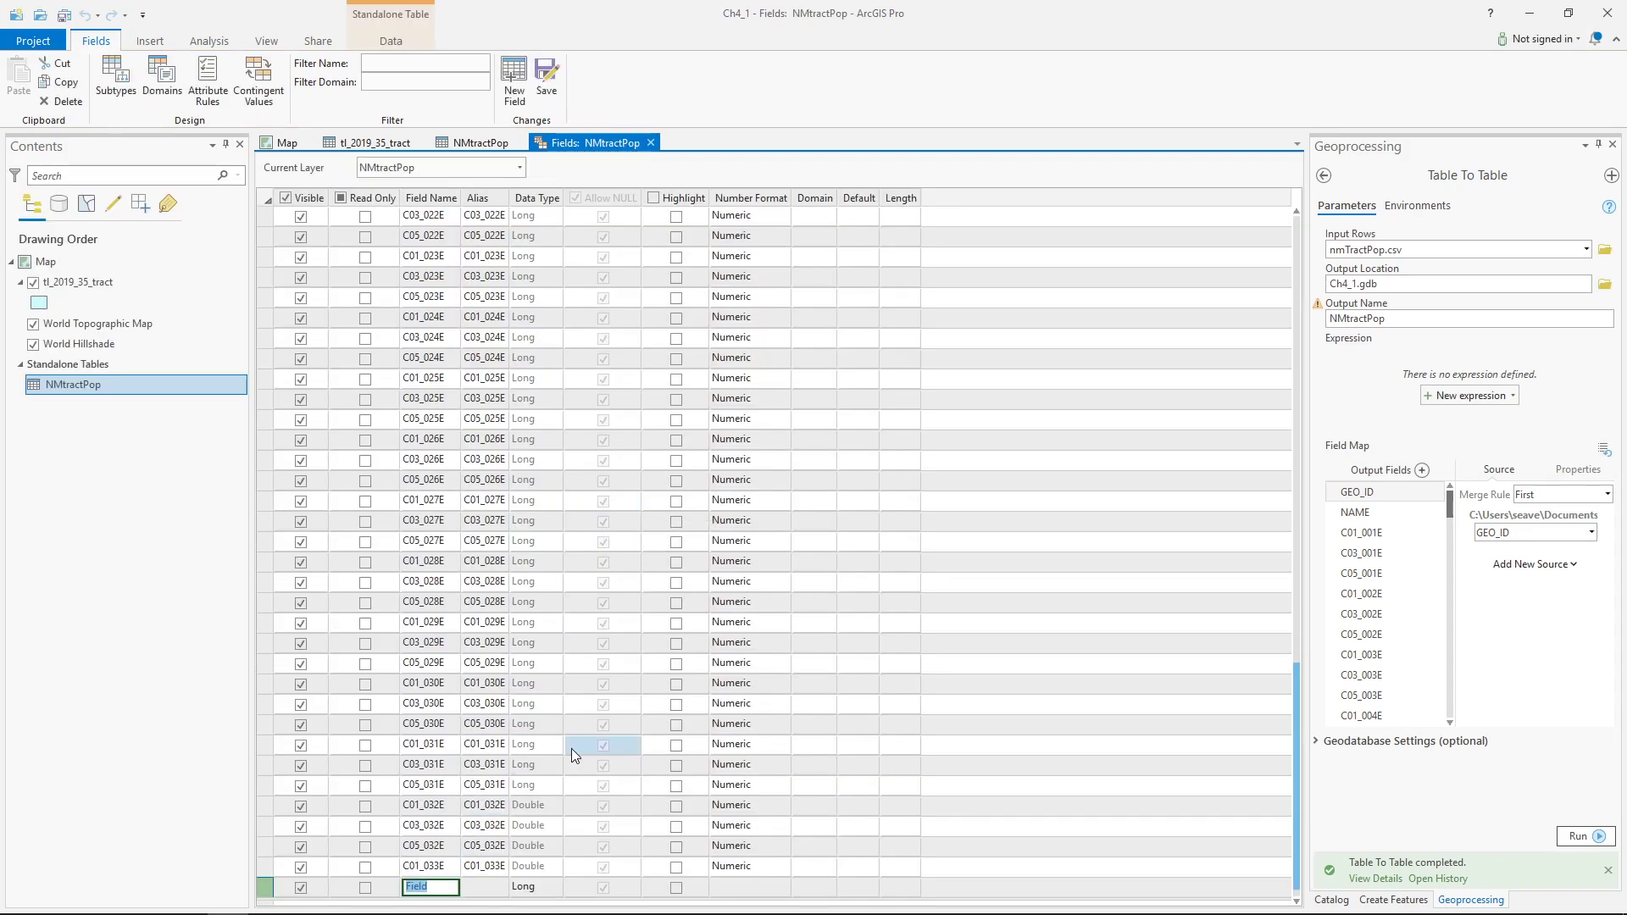
type("geoid")
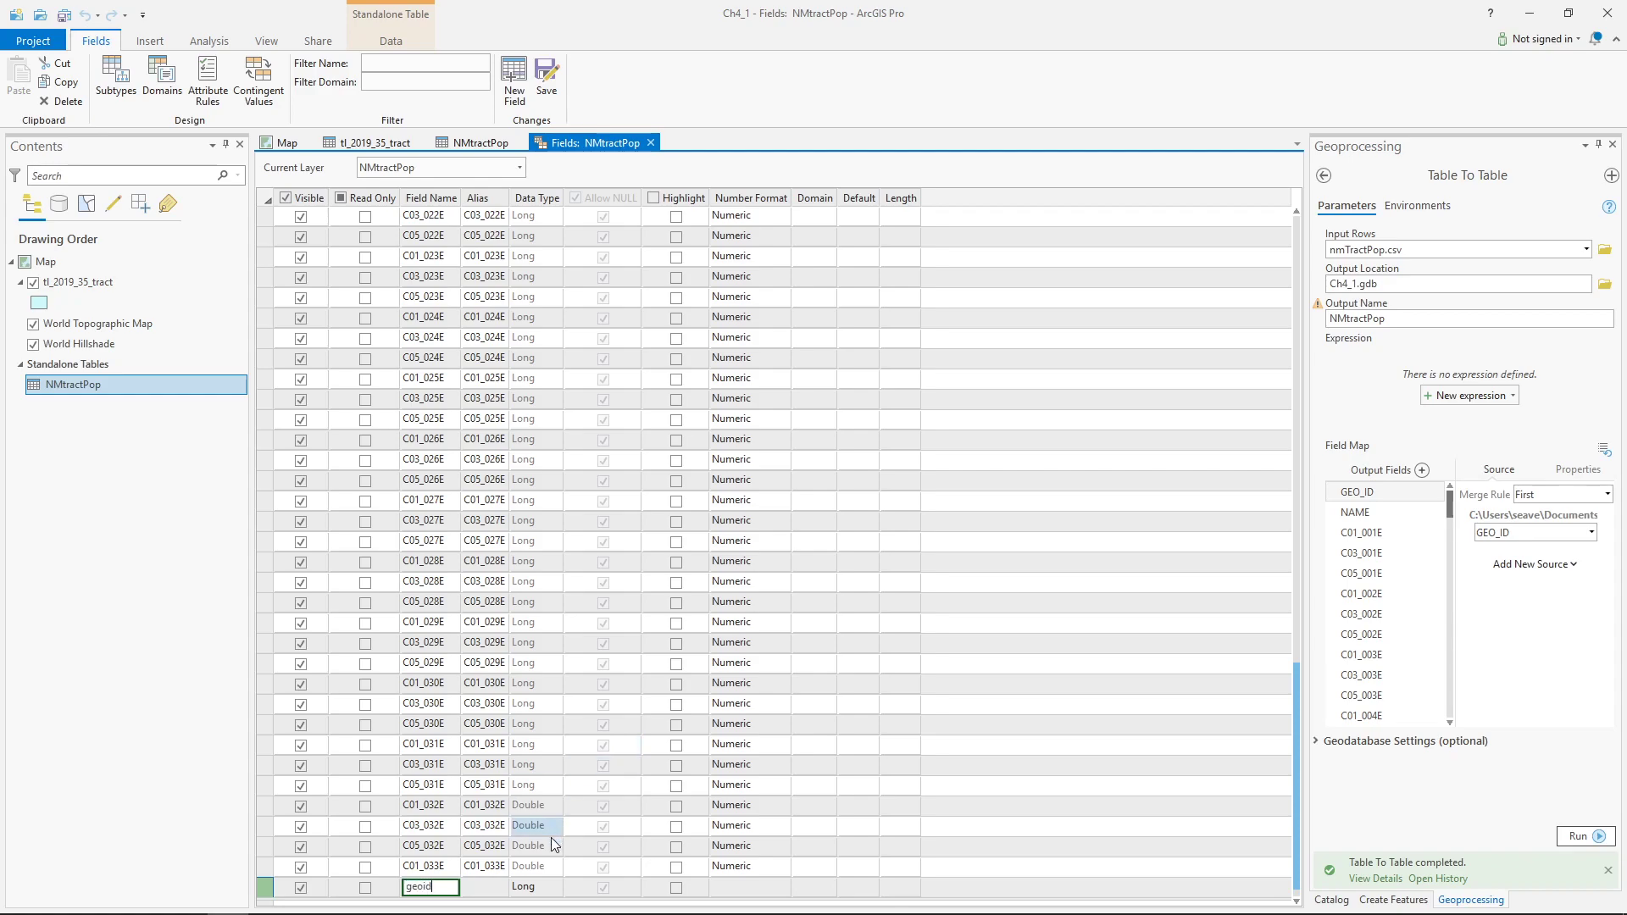
left_click(543, 890)
left_click(542, 889)
left_click(542, 889)
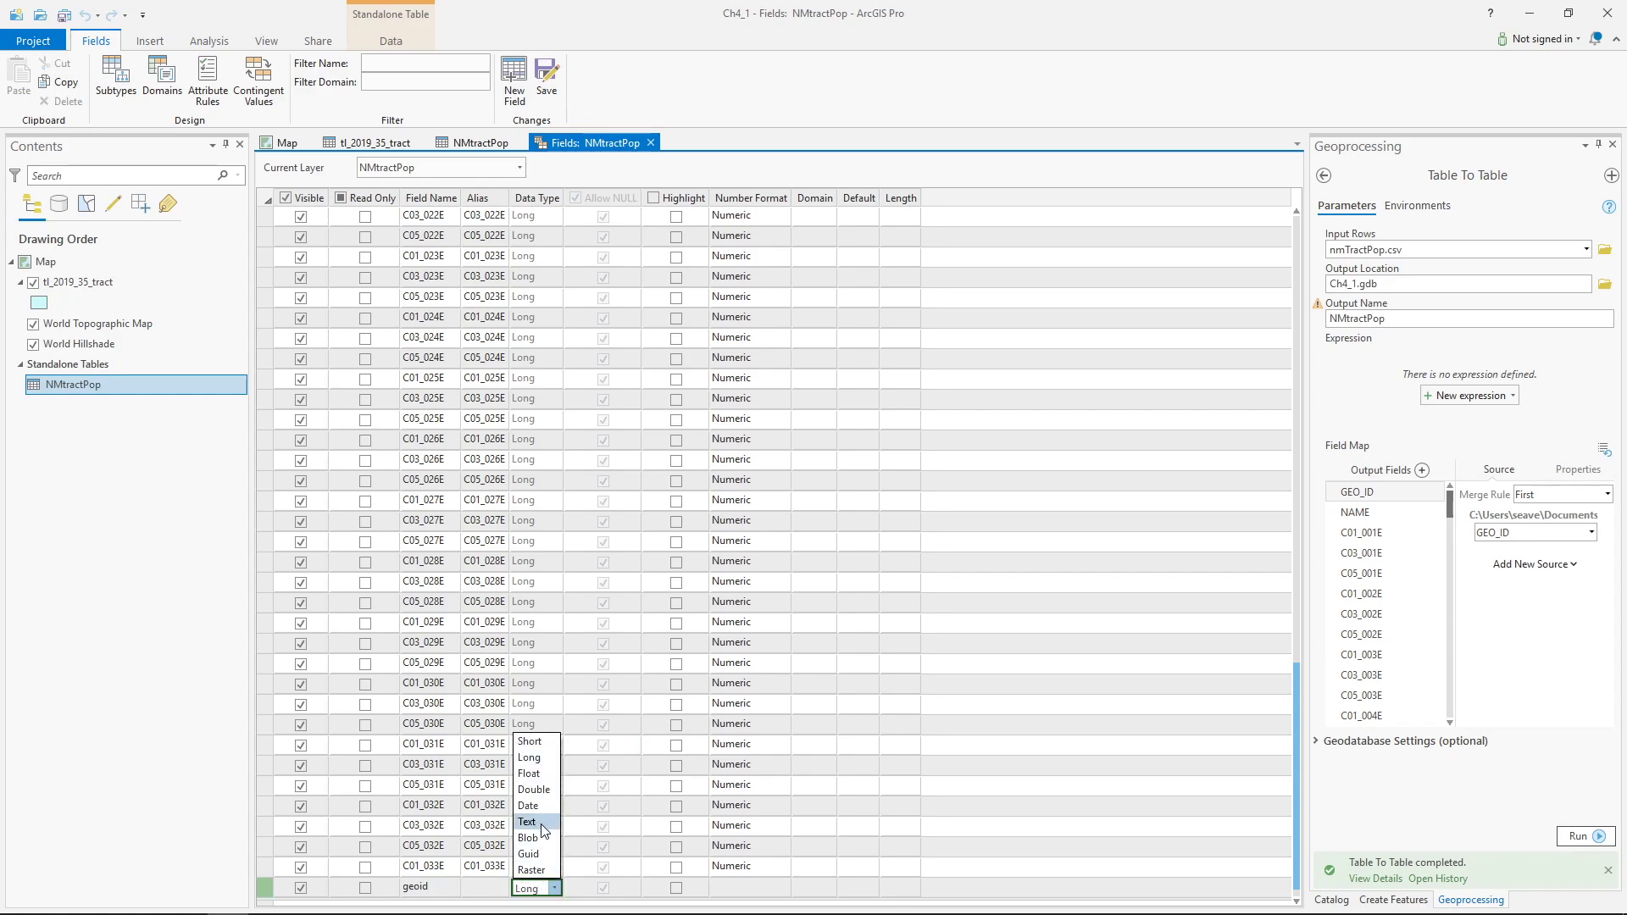
left_click(543, 823)
left_click(915, 887)
left_click(915, 887)
type("11")
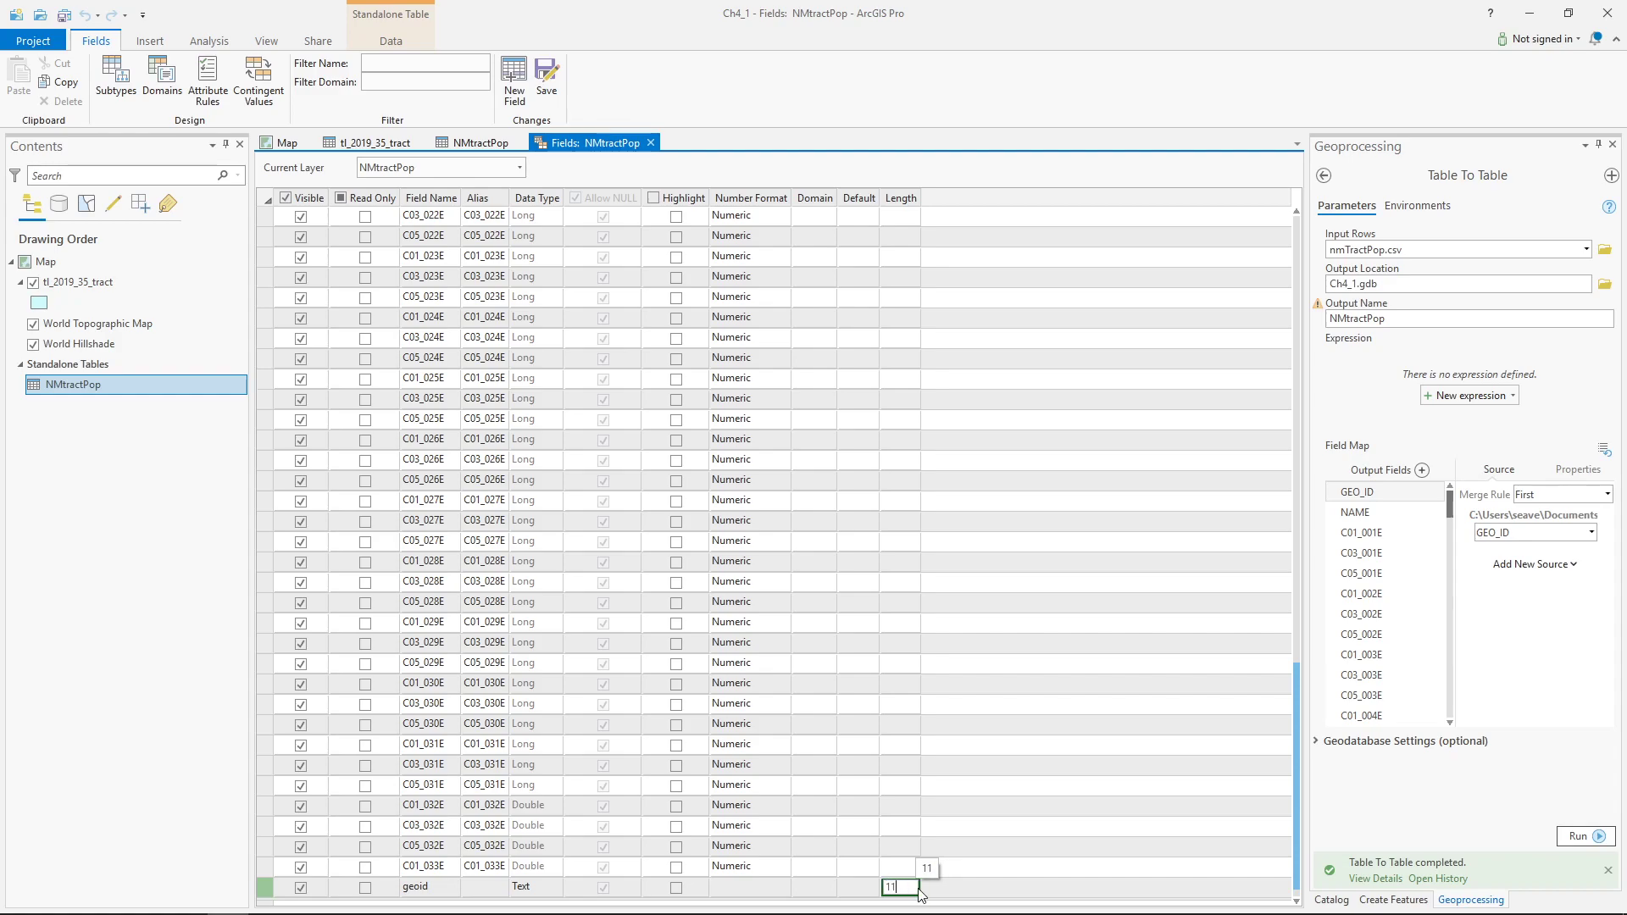
left_click(544, 81)
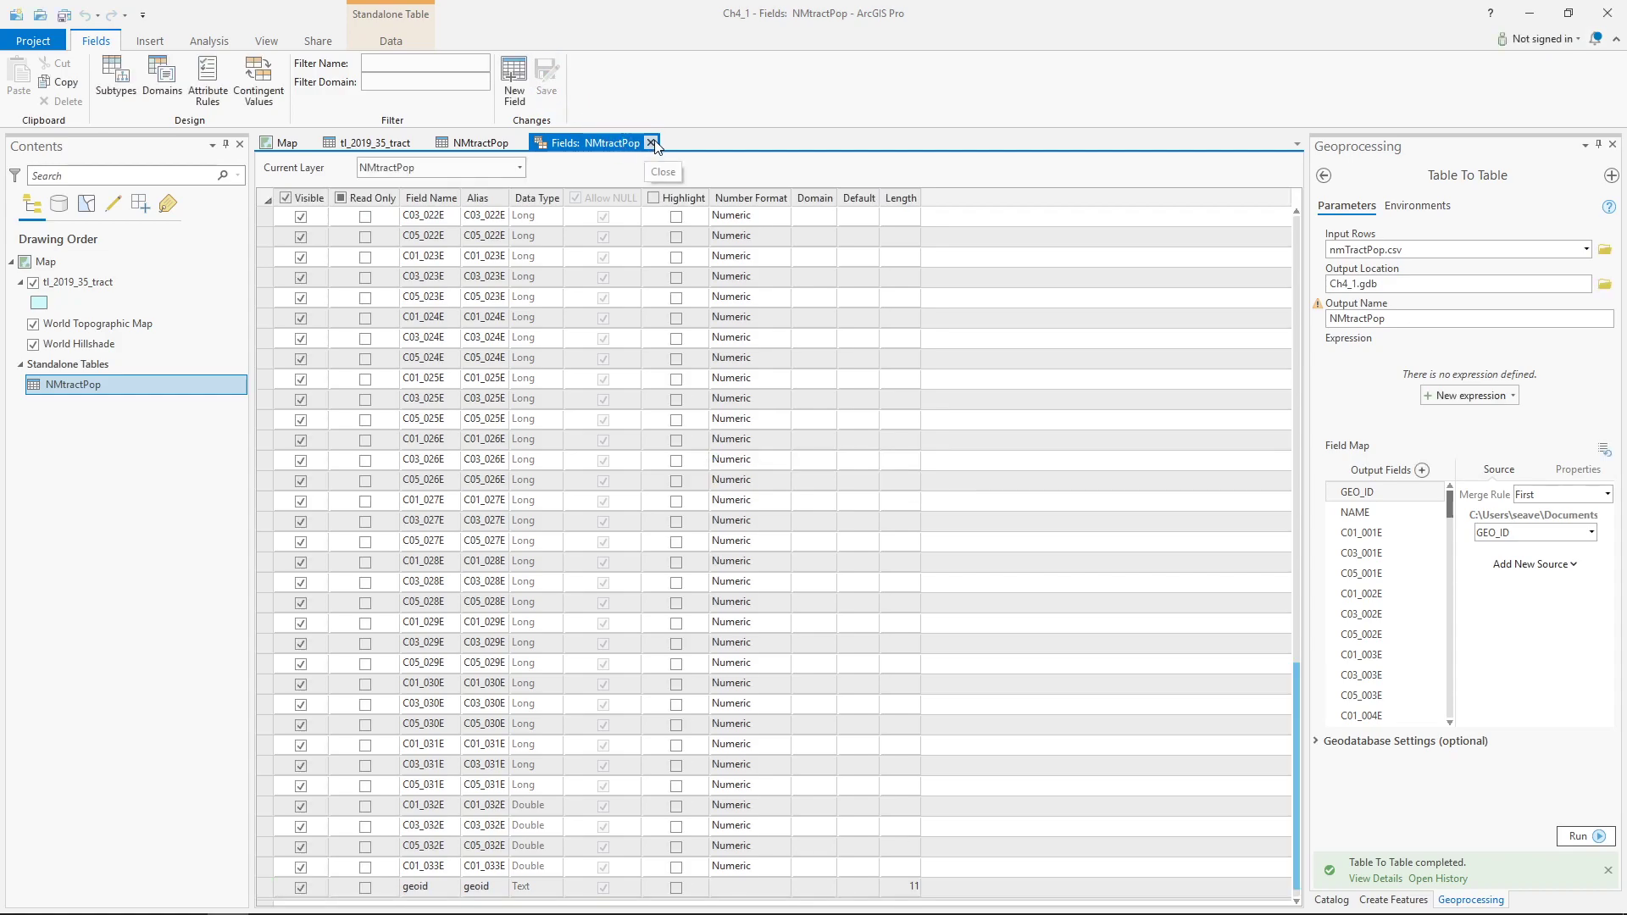
left_click(650, 143)
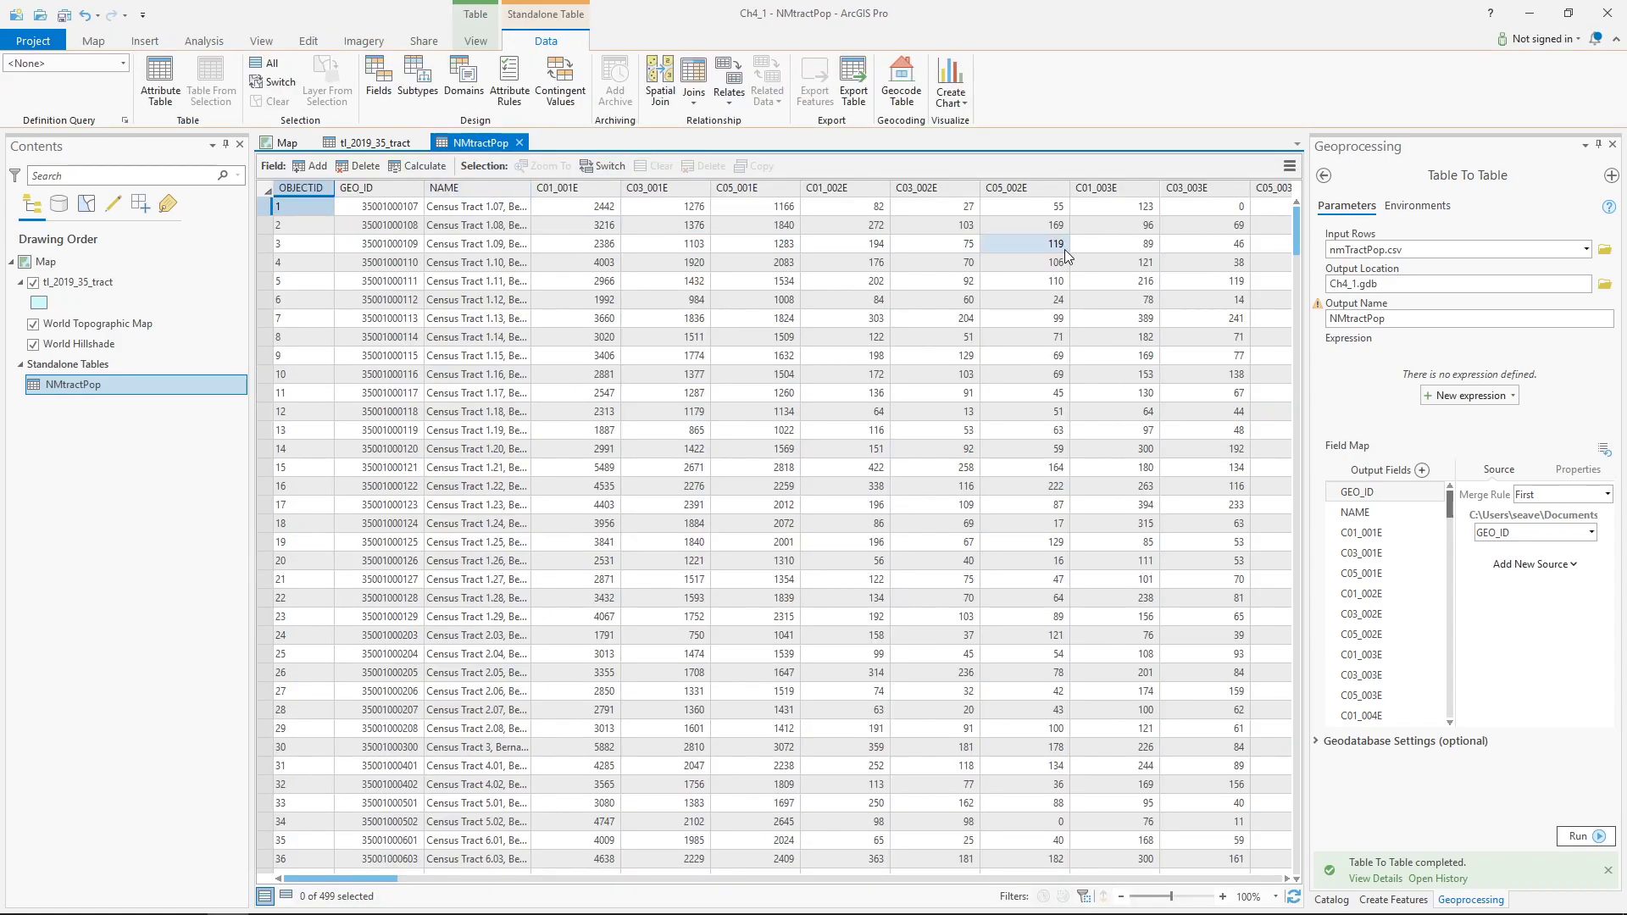
- Calculate the new geoid field from the GEO_ID values using the expression !GEO_ID!, then close the NMtractPop table
left_click_drag(380, 879, 1266, 879)
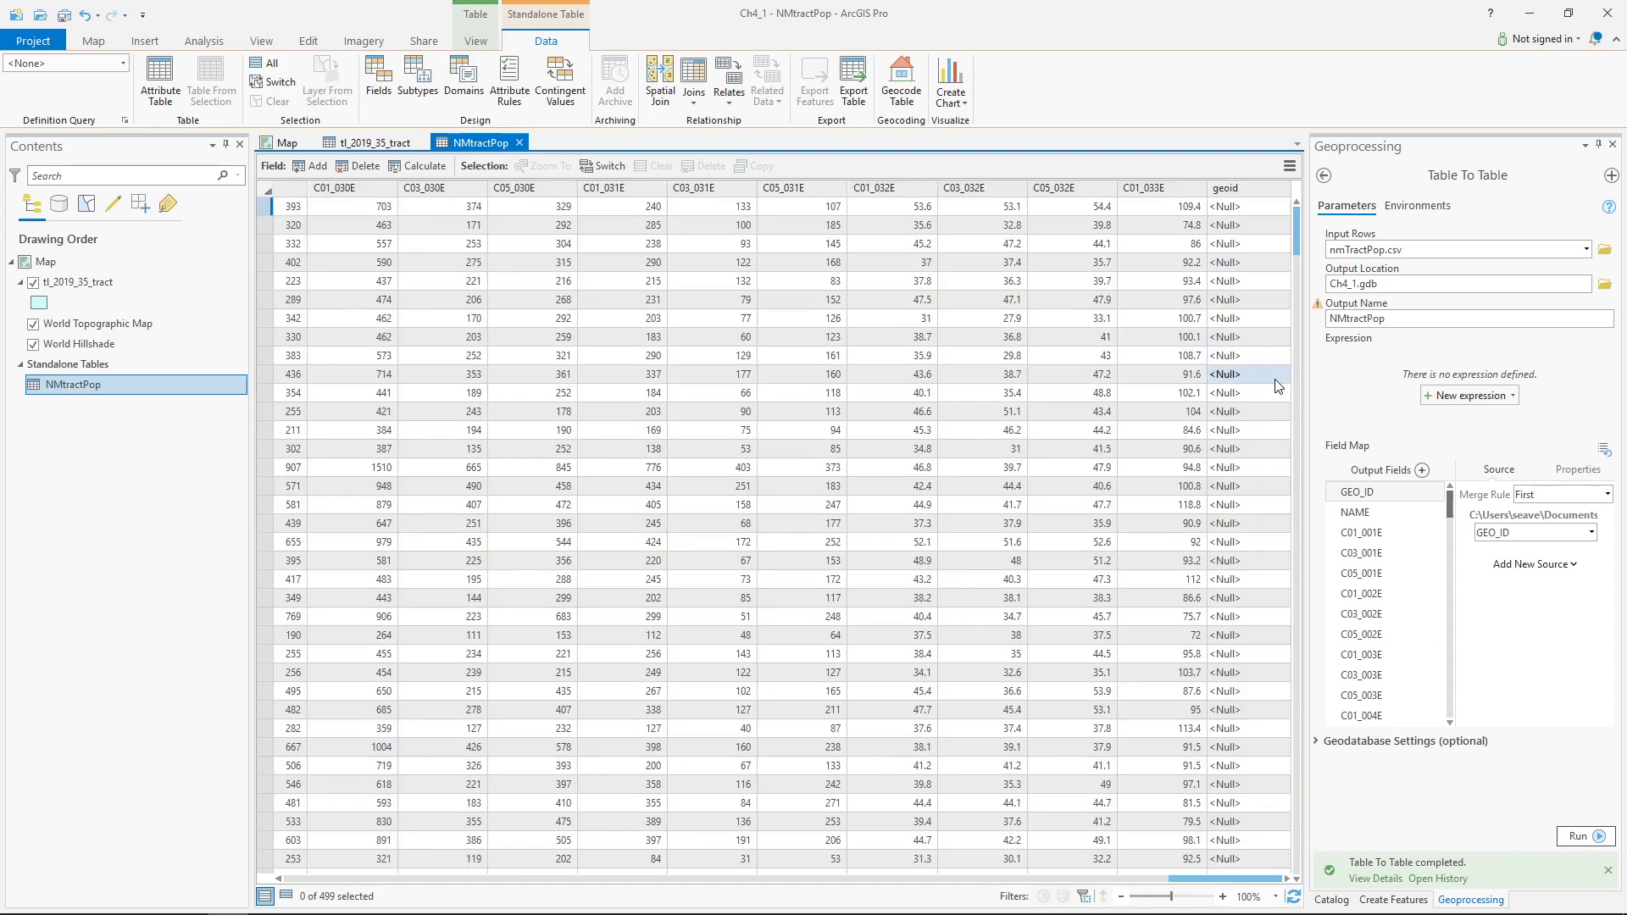
right_click(1233, 189)
left_click(1282, 279)
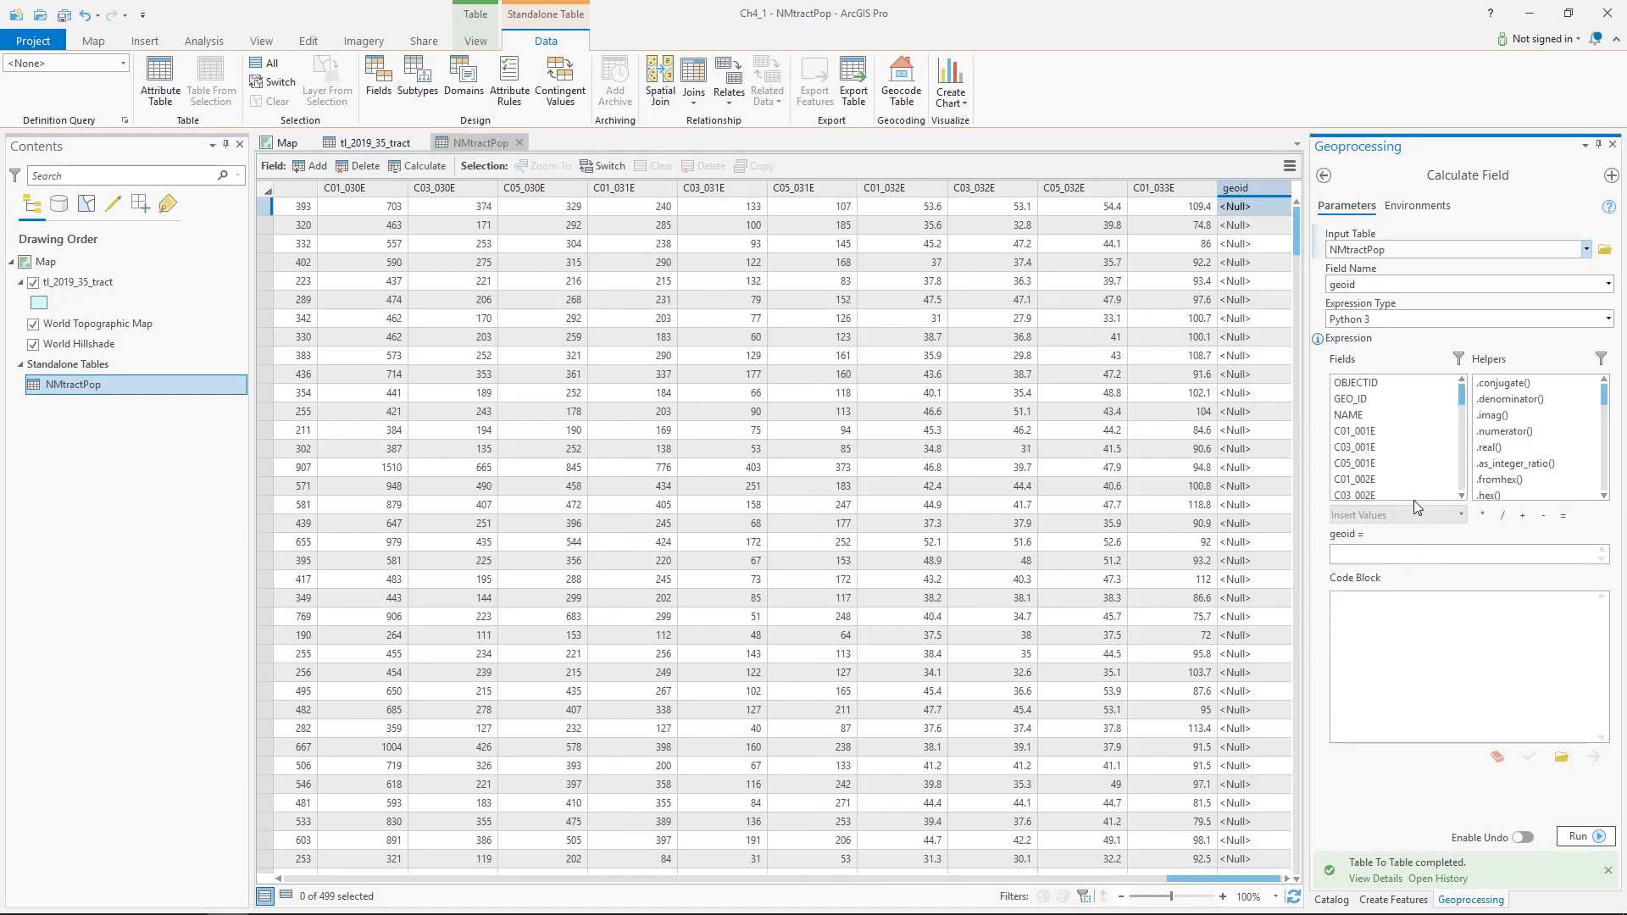
double_click(1403, 400)
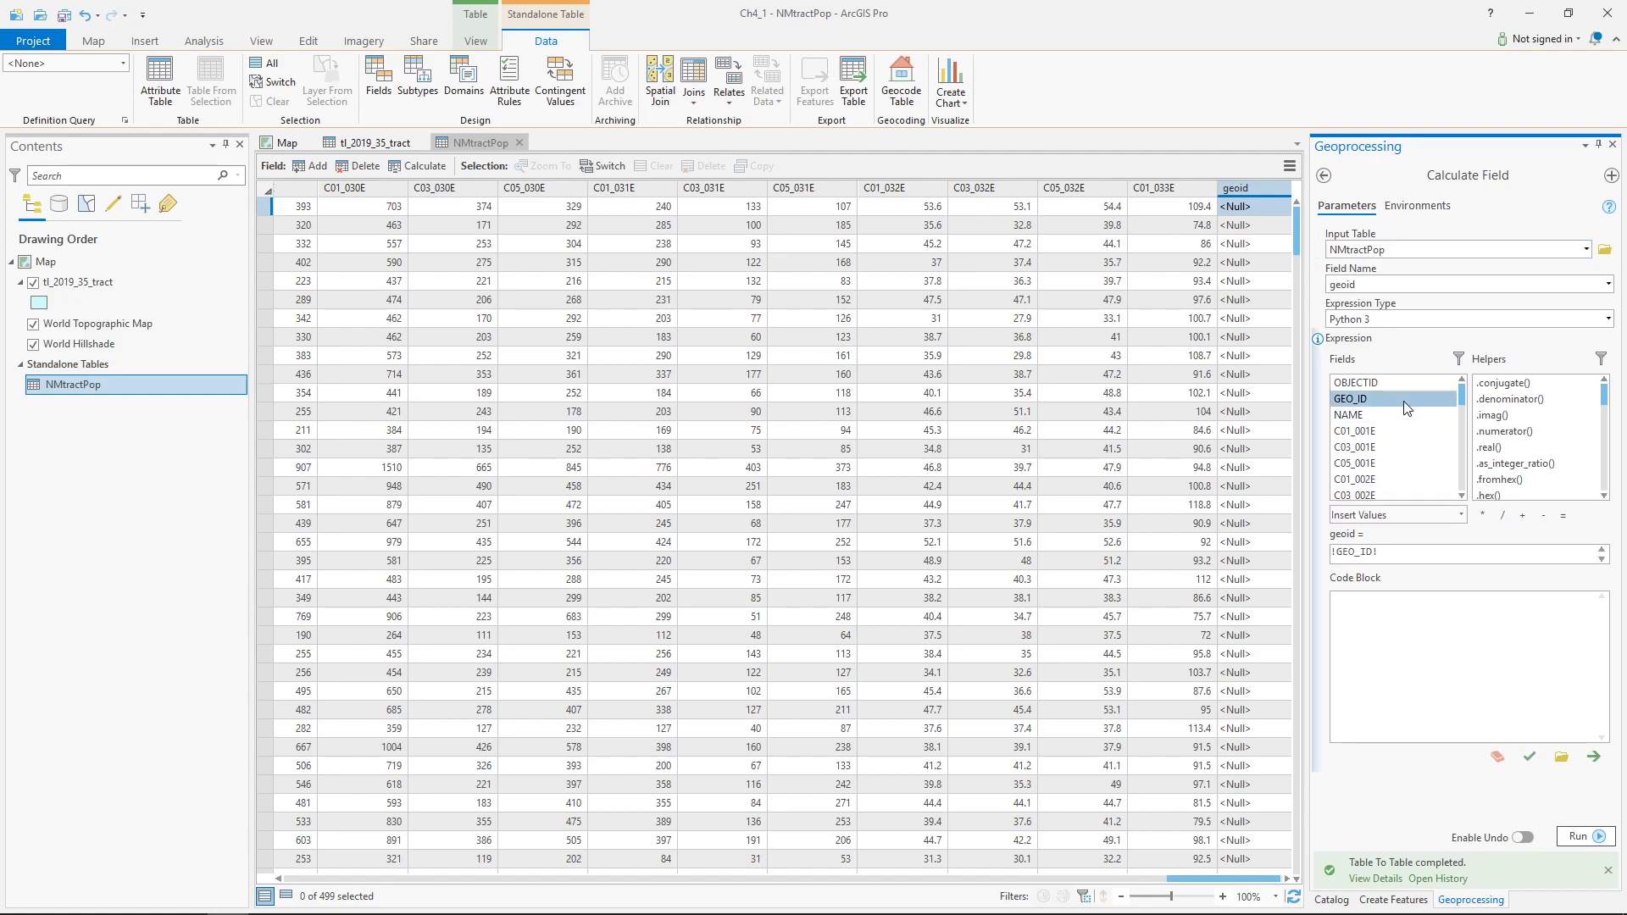
left_click(1578, 837)
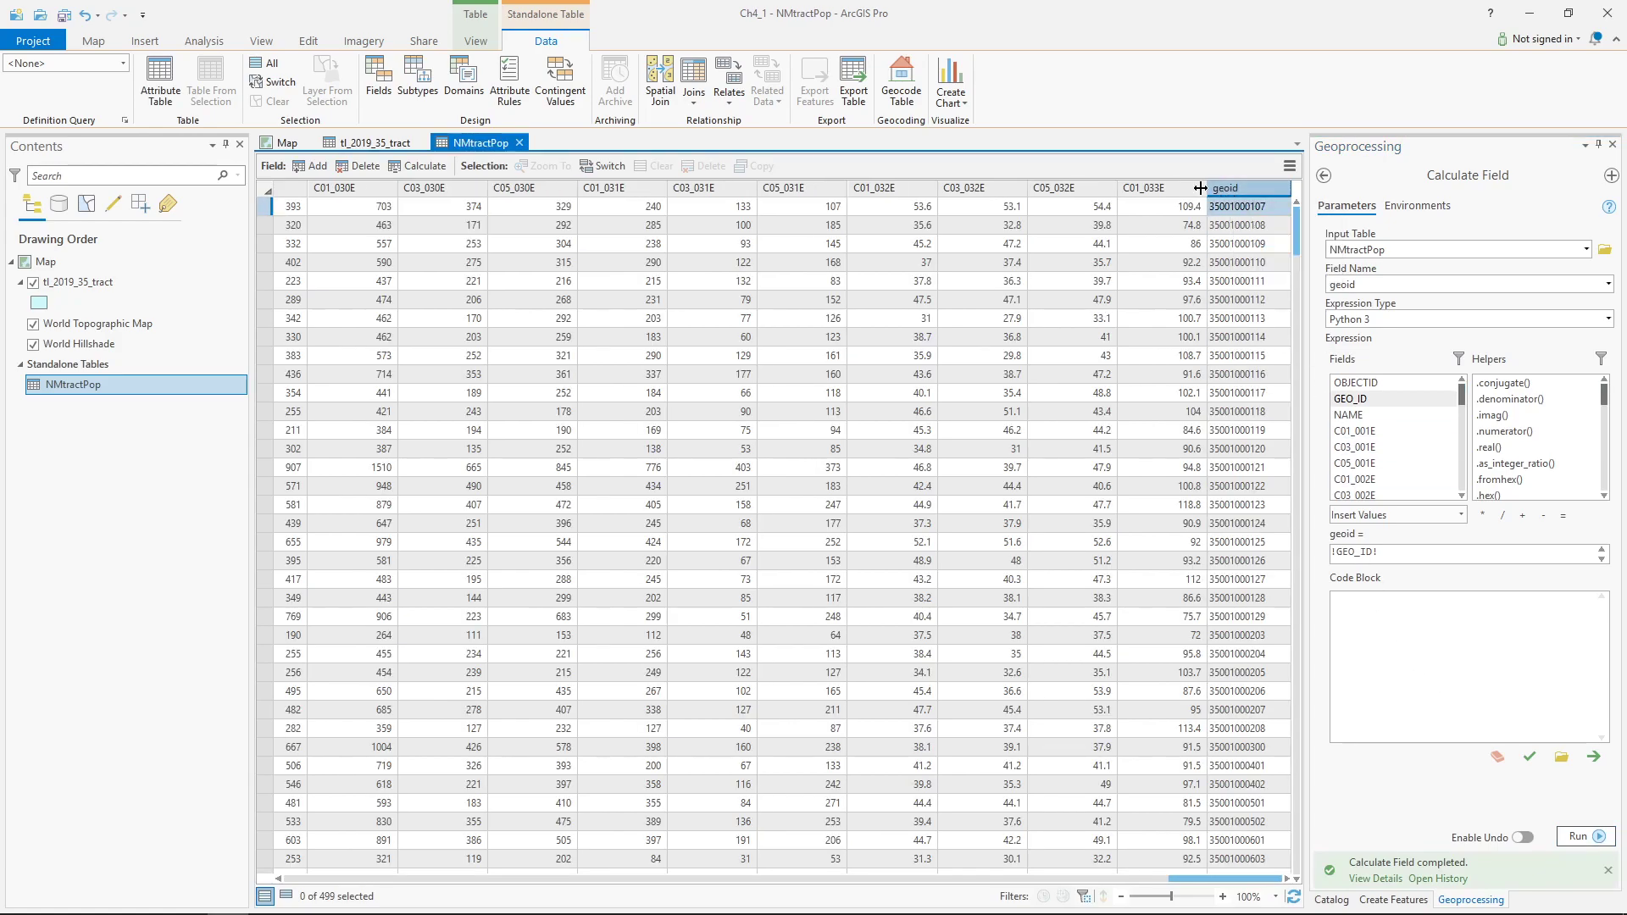
left_click(520, 143)
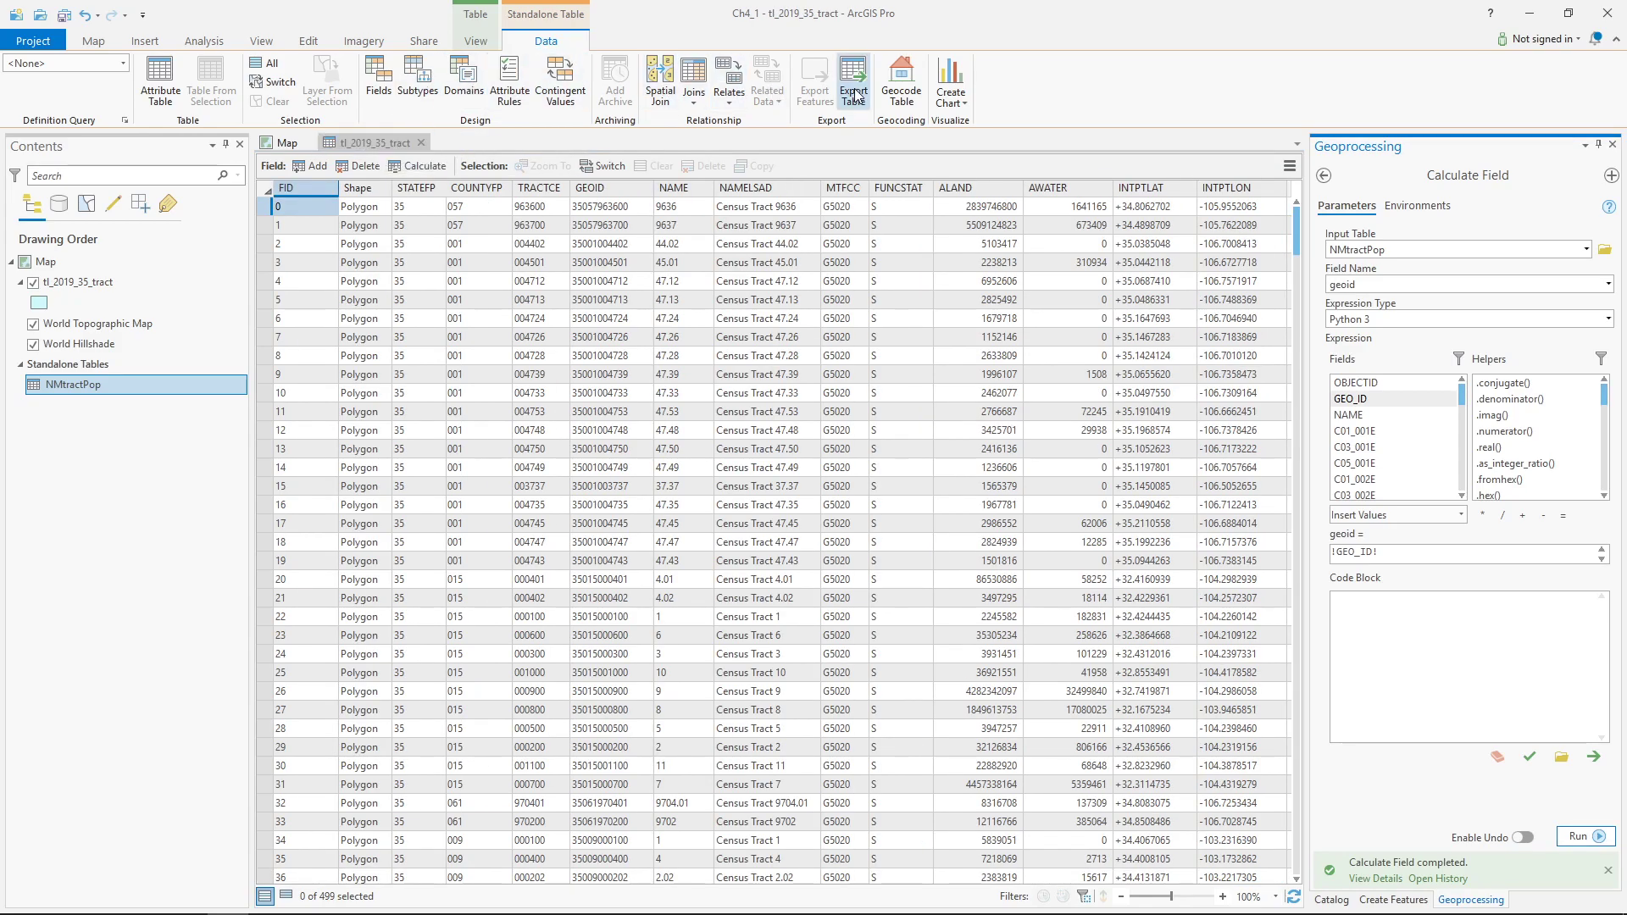
- Join the NMtractPop table to the tl_2019_35_tract layer on GEOID in both tables and look over the joined columns
left_click(113, 289)
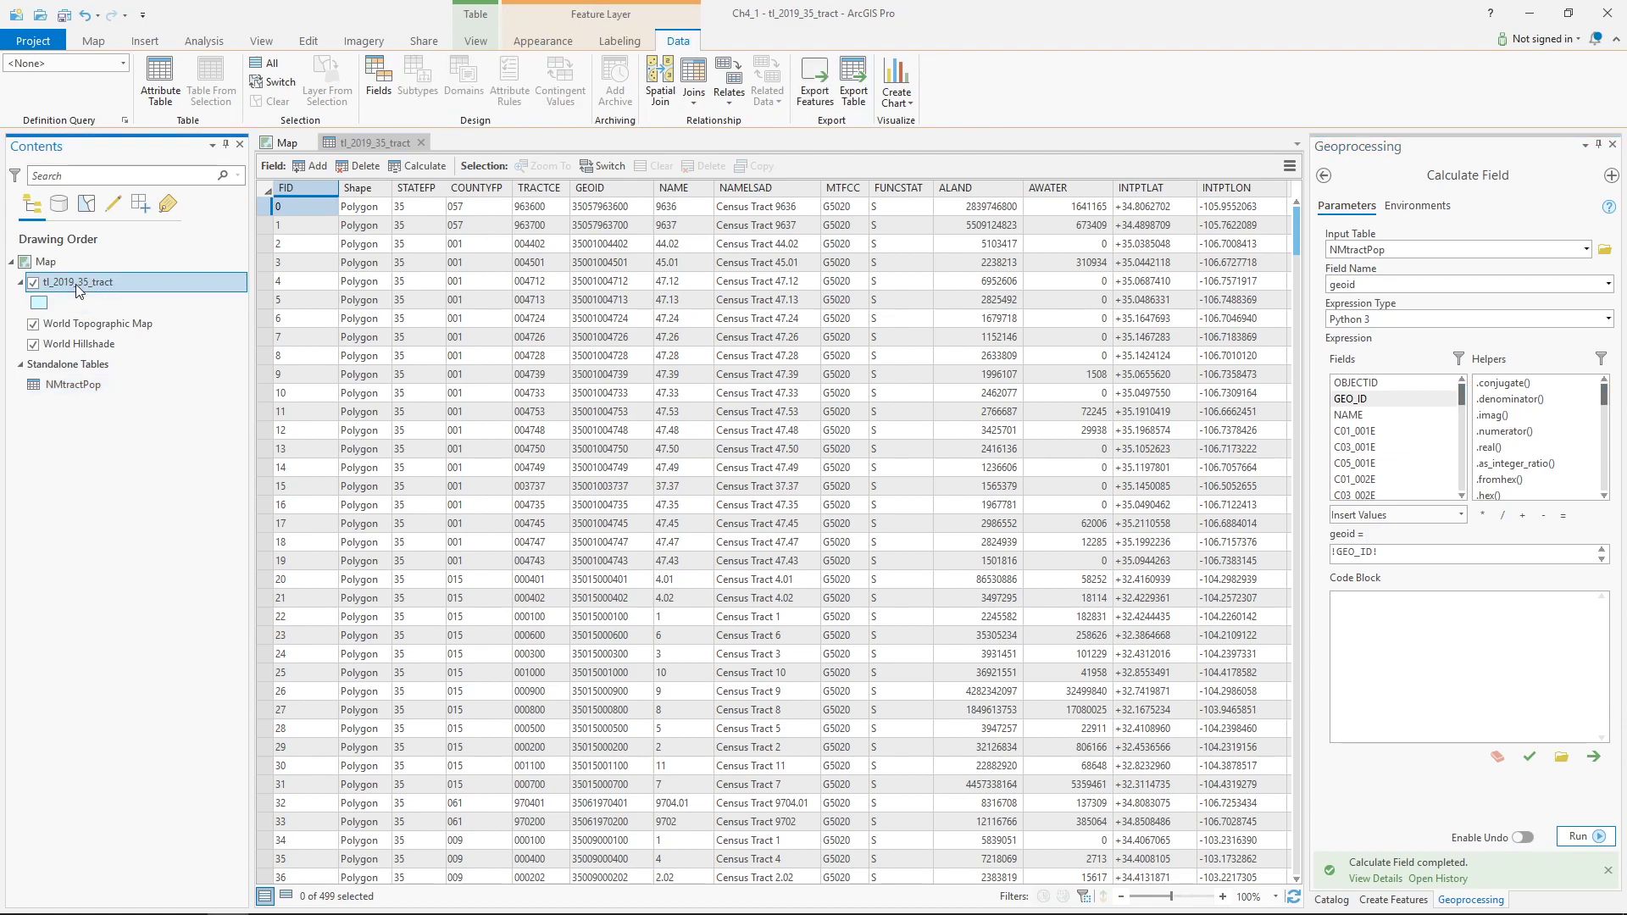
left_click(693, 93)
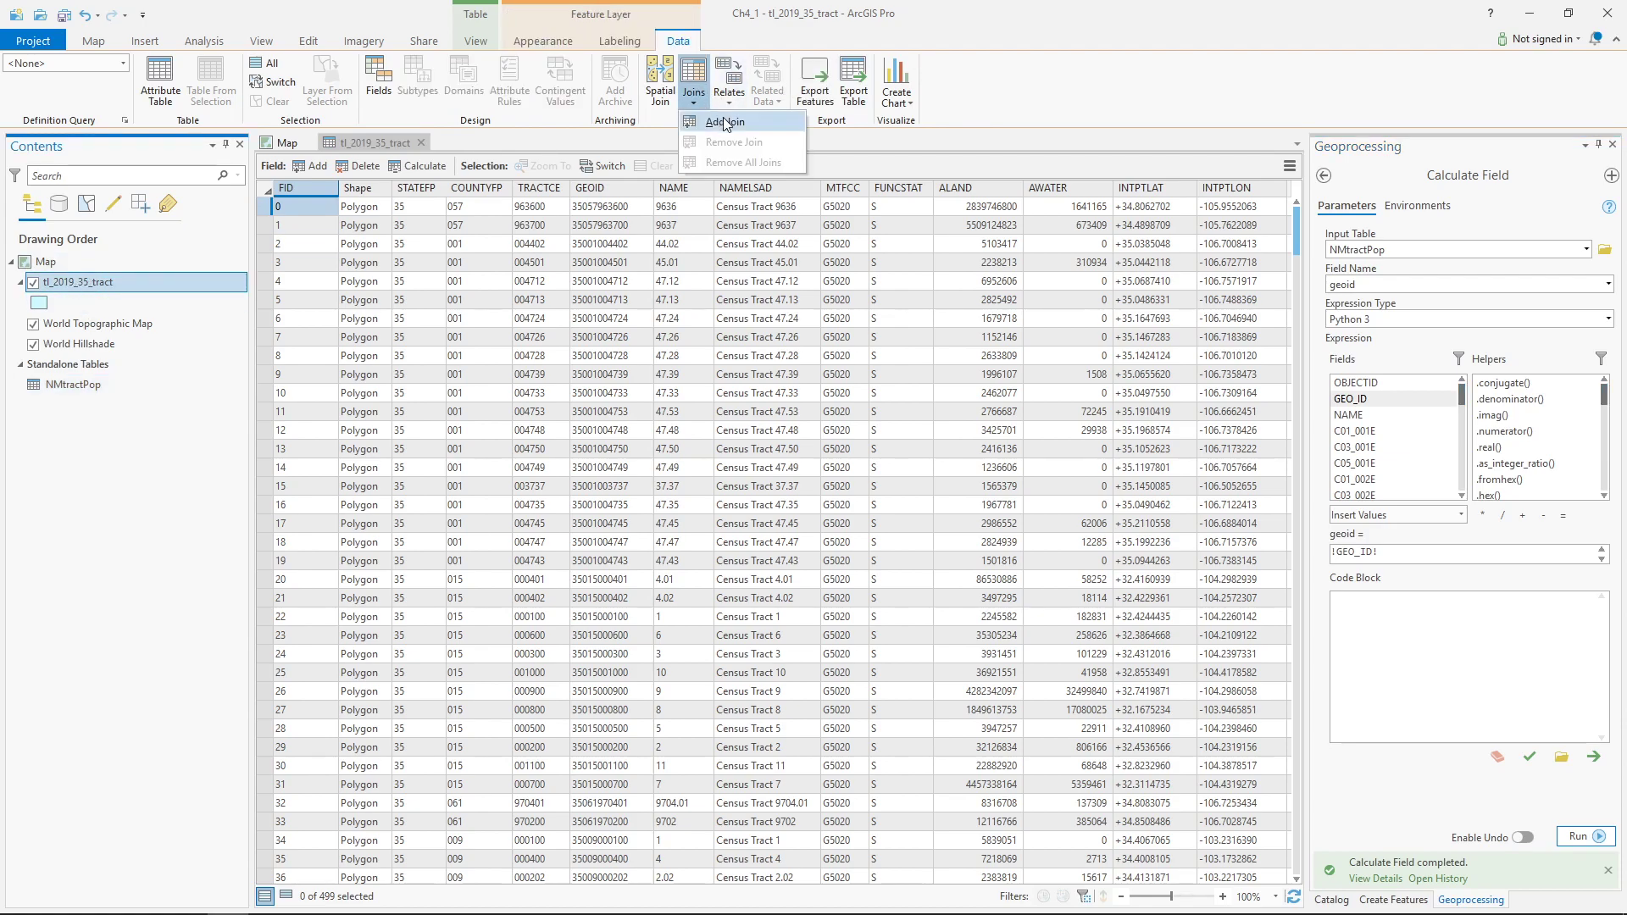
left_click(727, 123)
left_click(1465, 285)
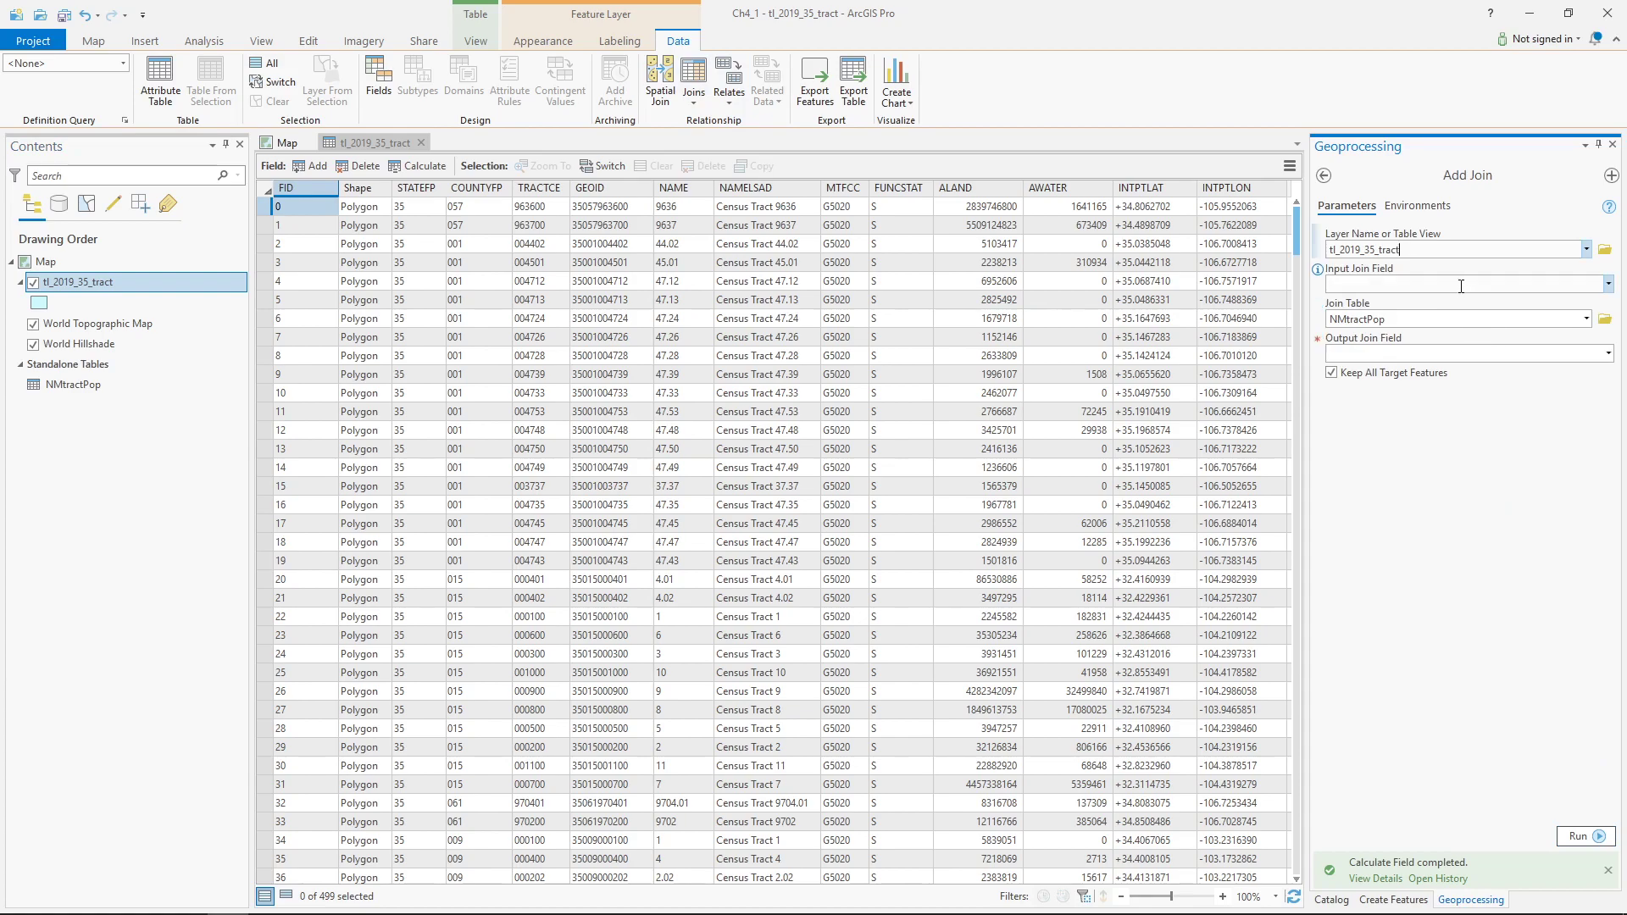
left_click(1610, 286)
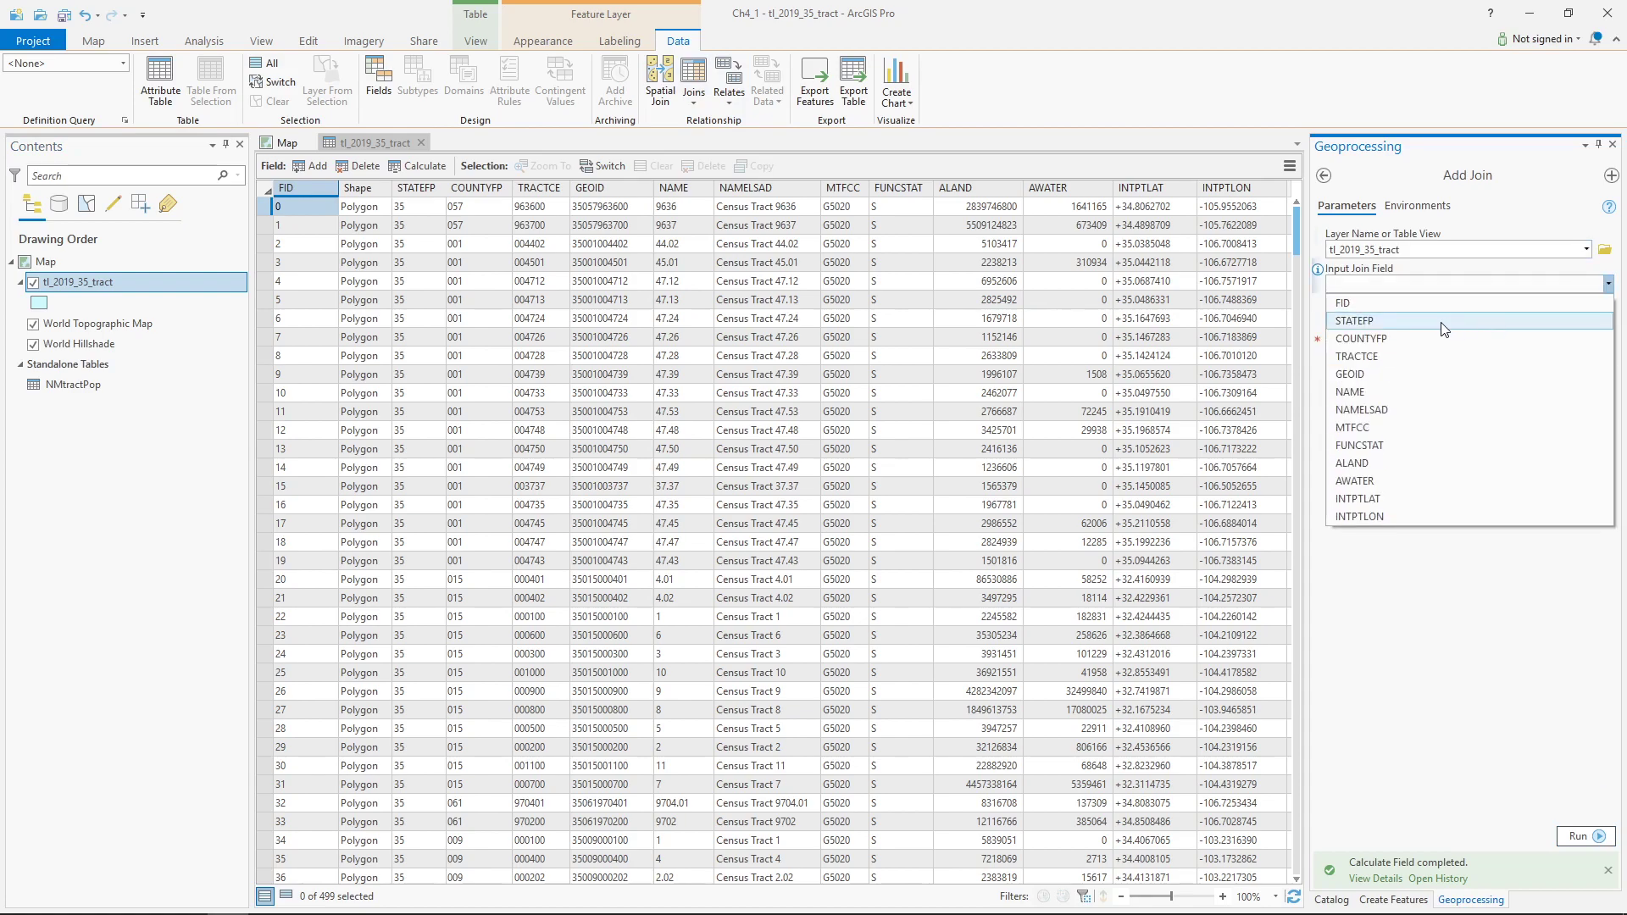
left_click(1377, 374)
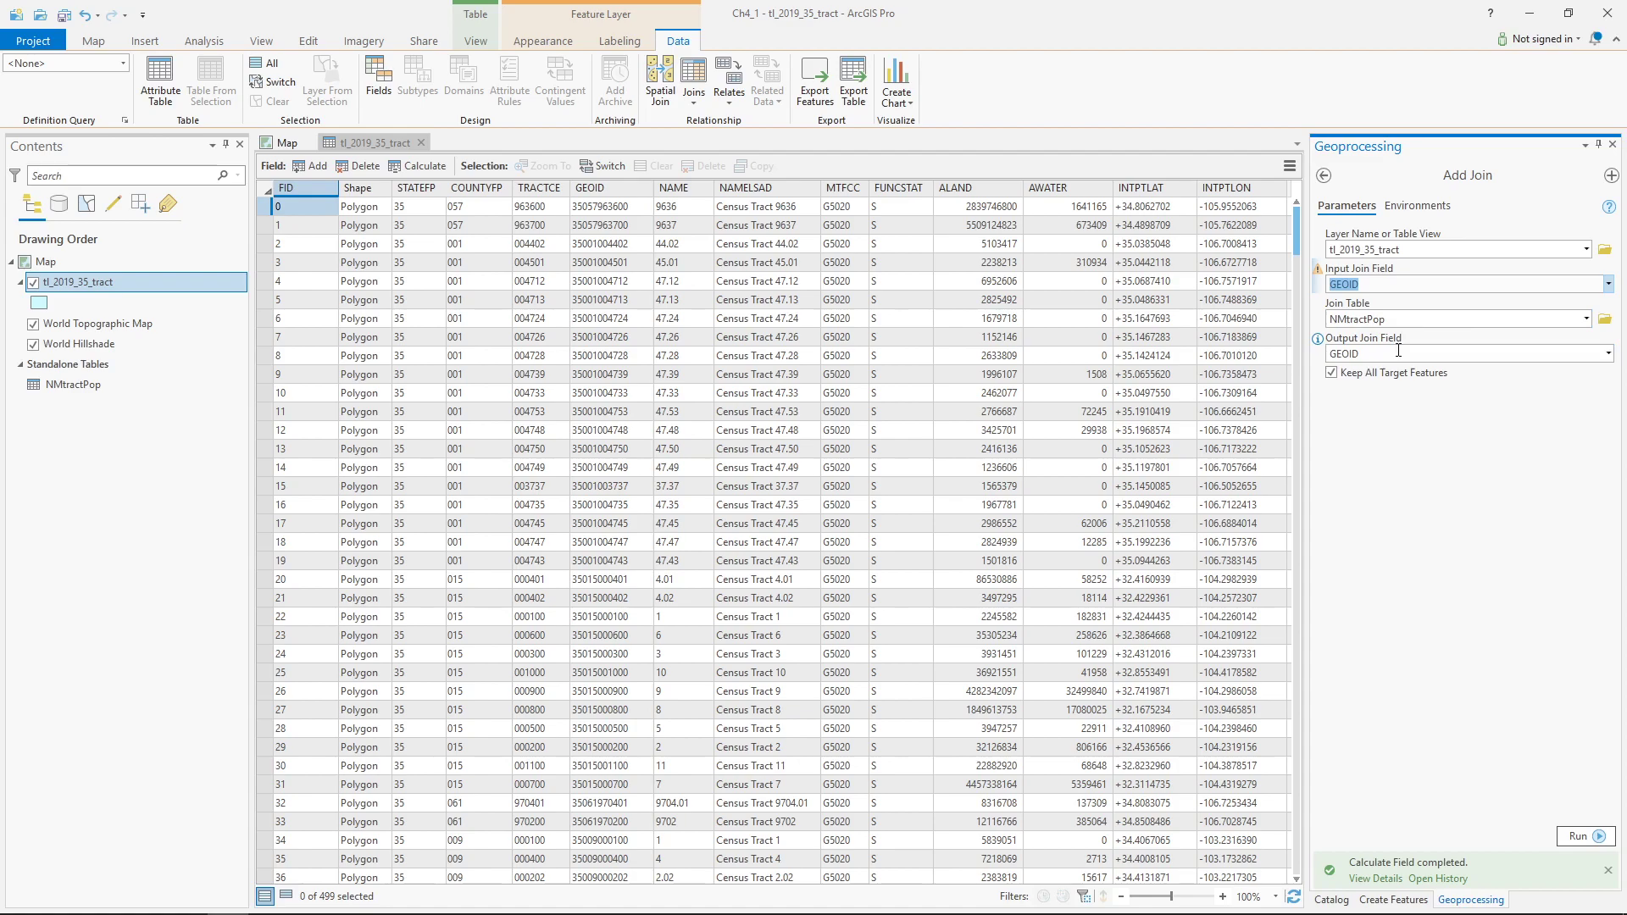
left_click(1598, 837)
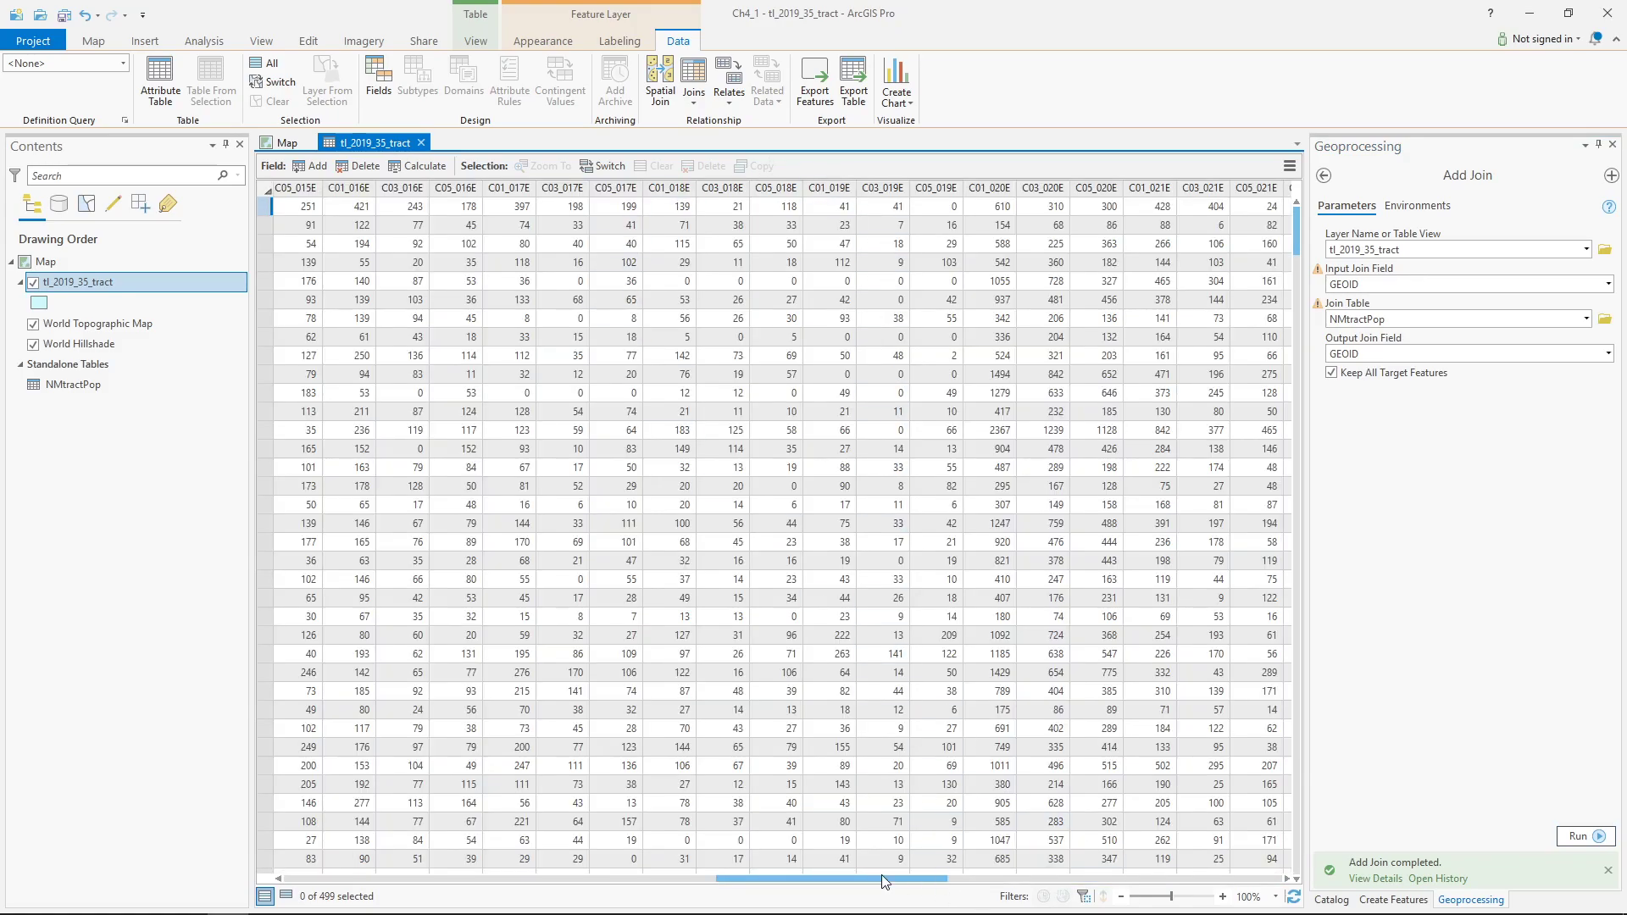
left_click_drag(883, 877, 552, 822)
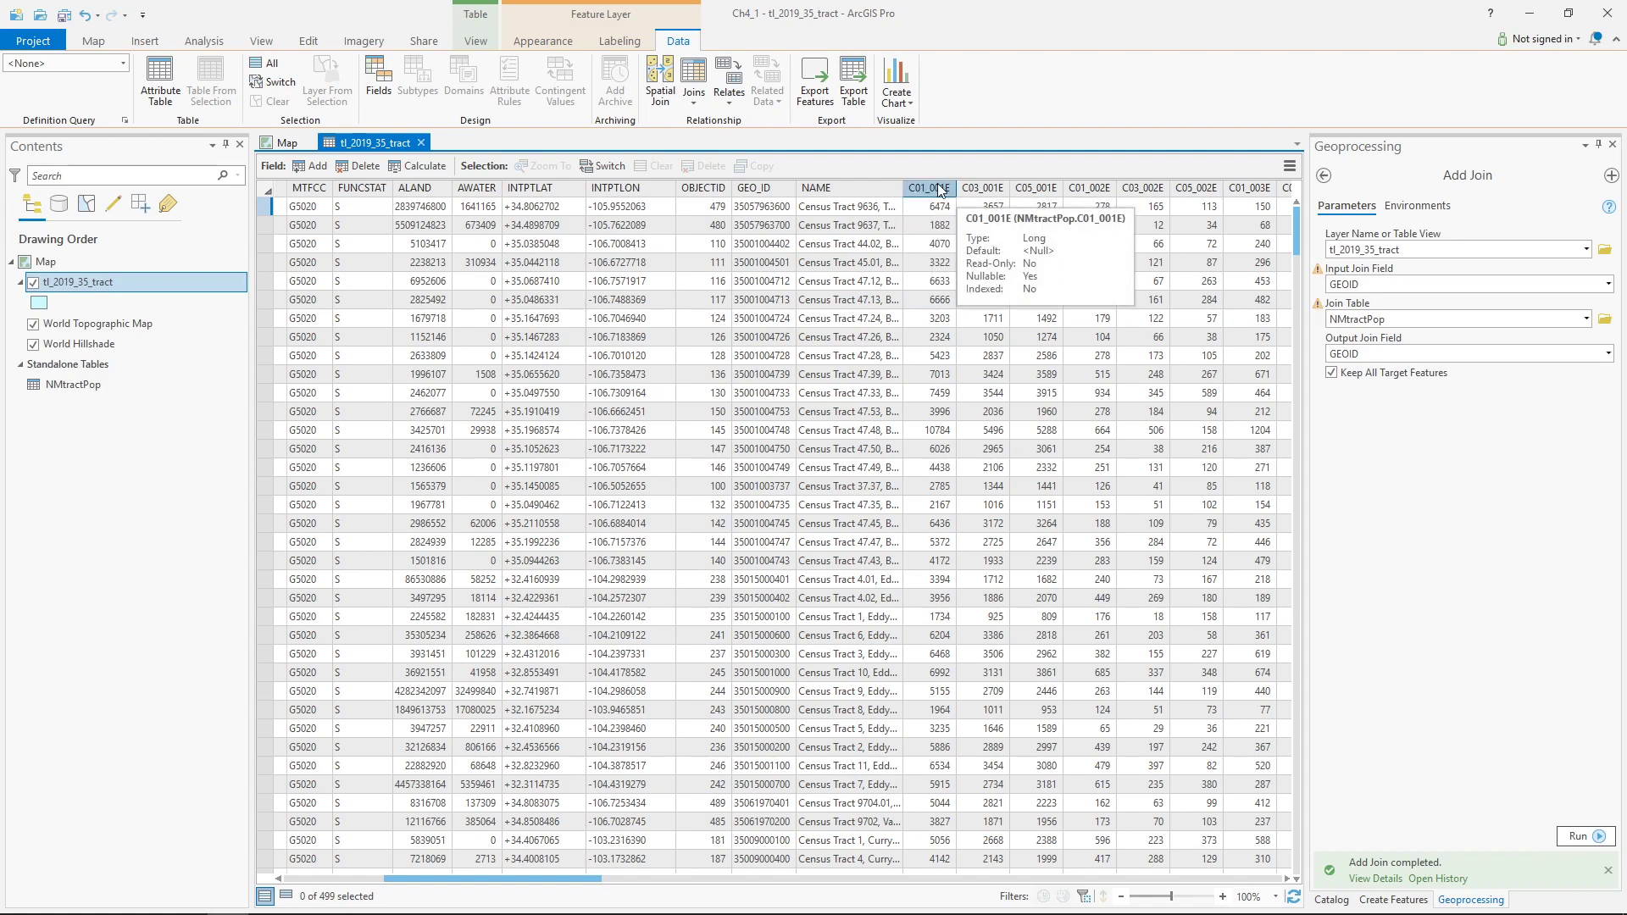
- Symbolize the tl_2019_35_tract layer on the map with Graduated Colors based on the C01_001E field
left_click(286, 143)
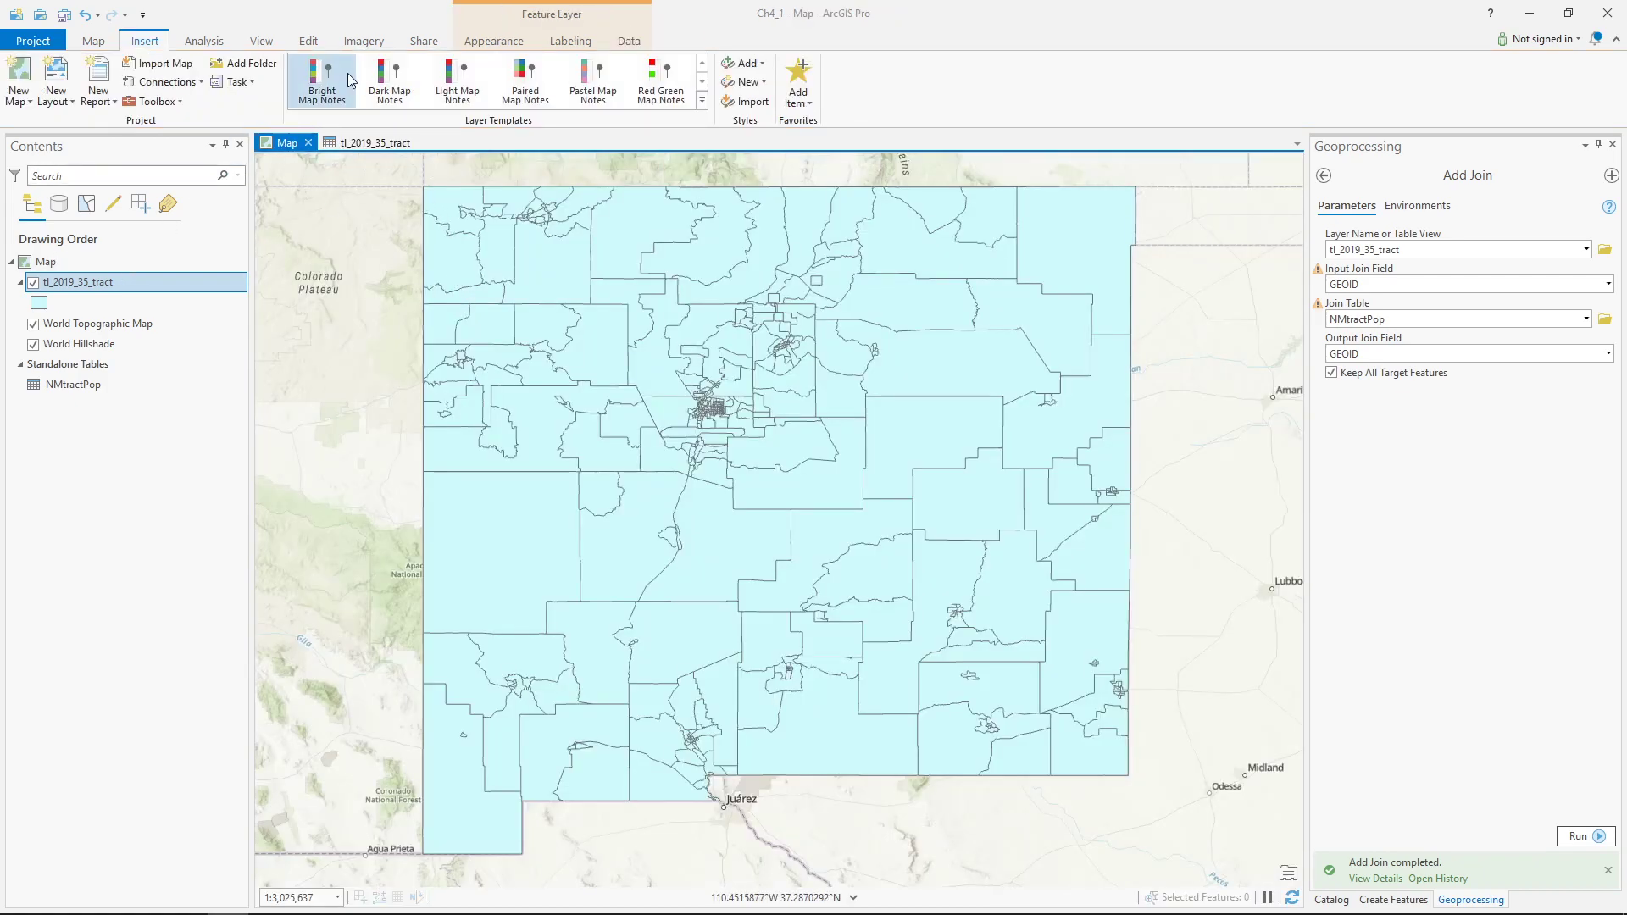
left_click(491, 41)
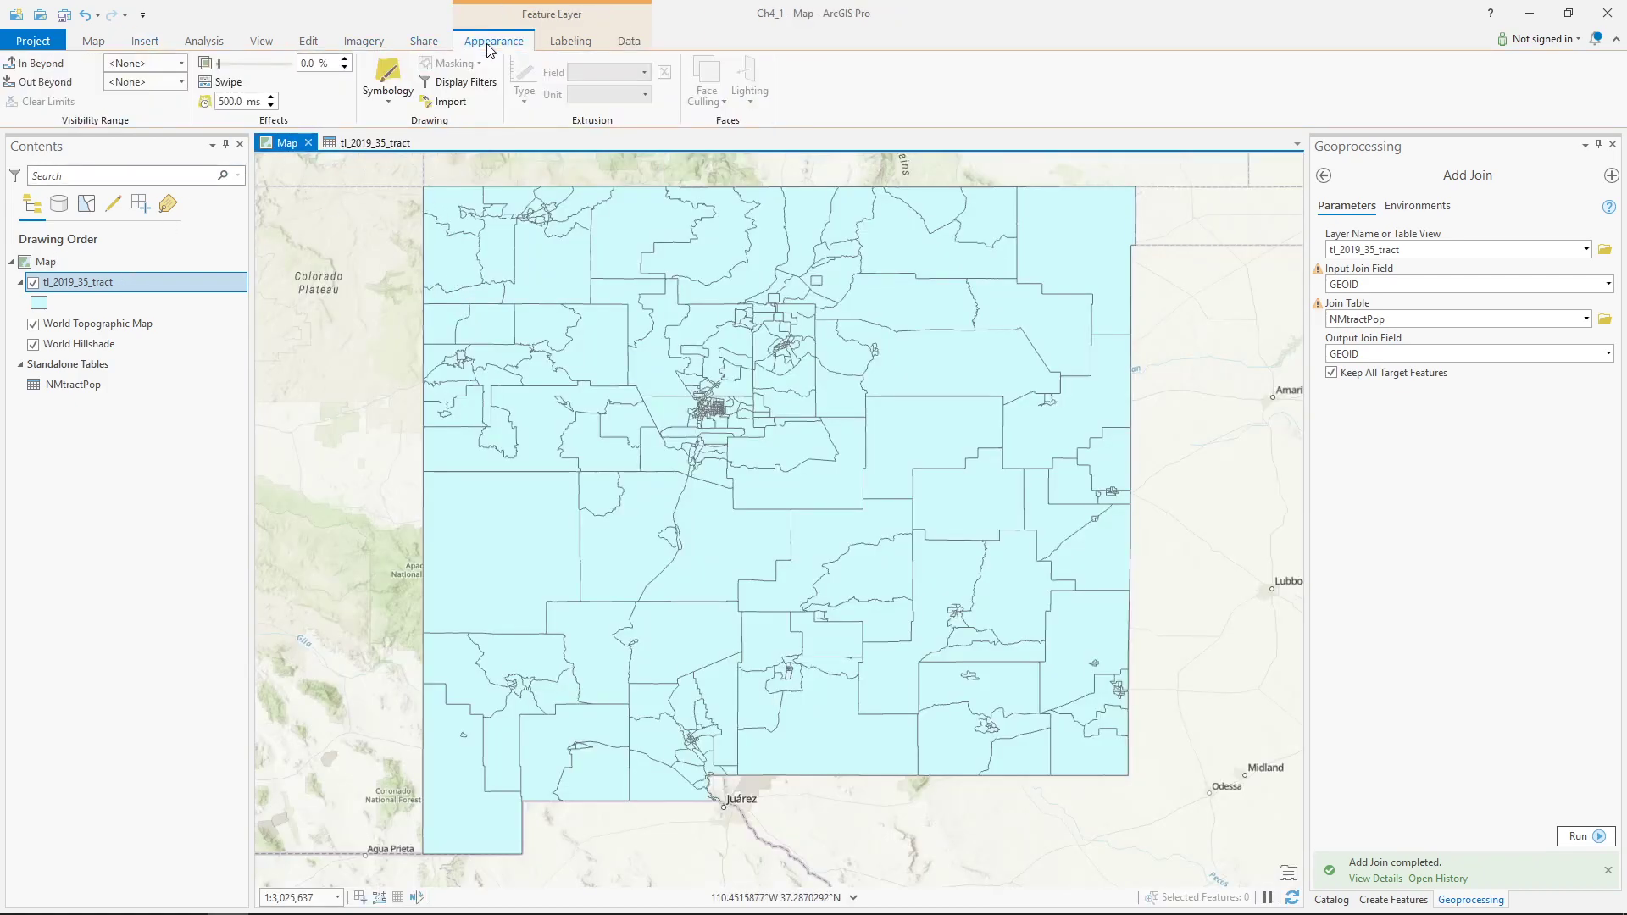
left_click(386, 99)
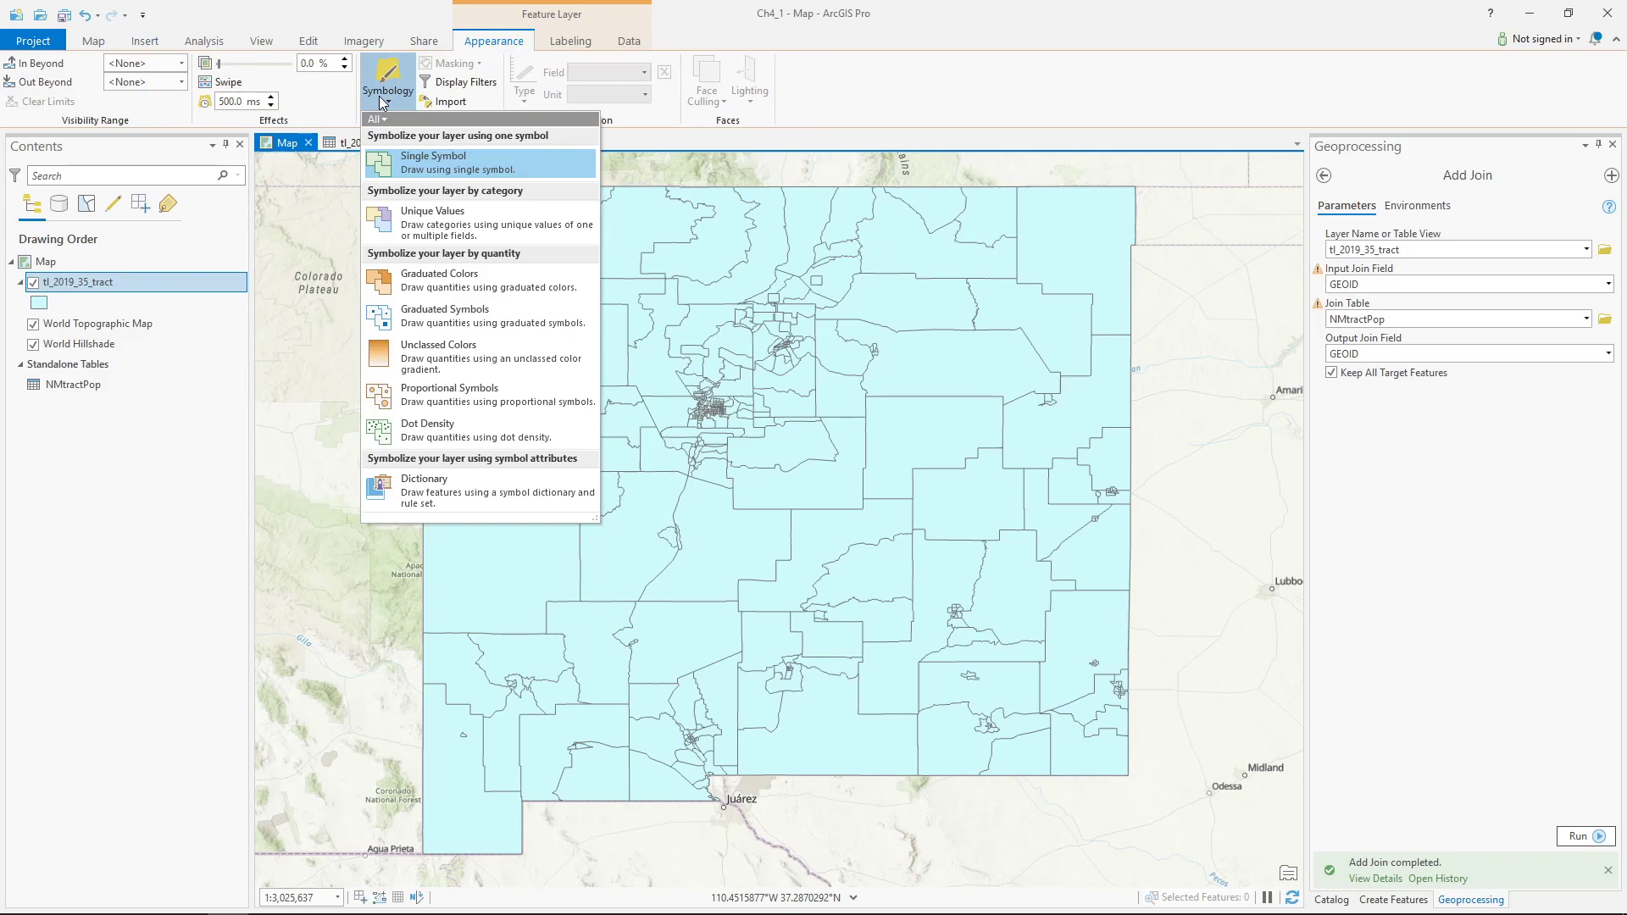
left_click(465, 280)
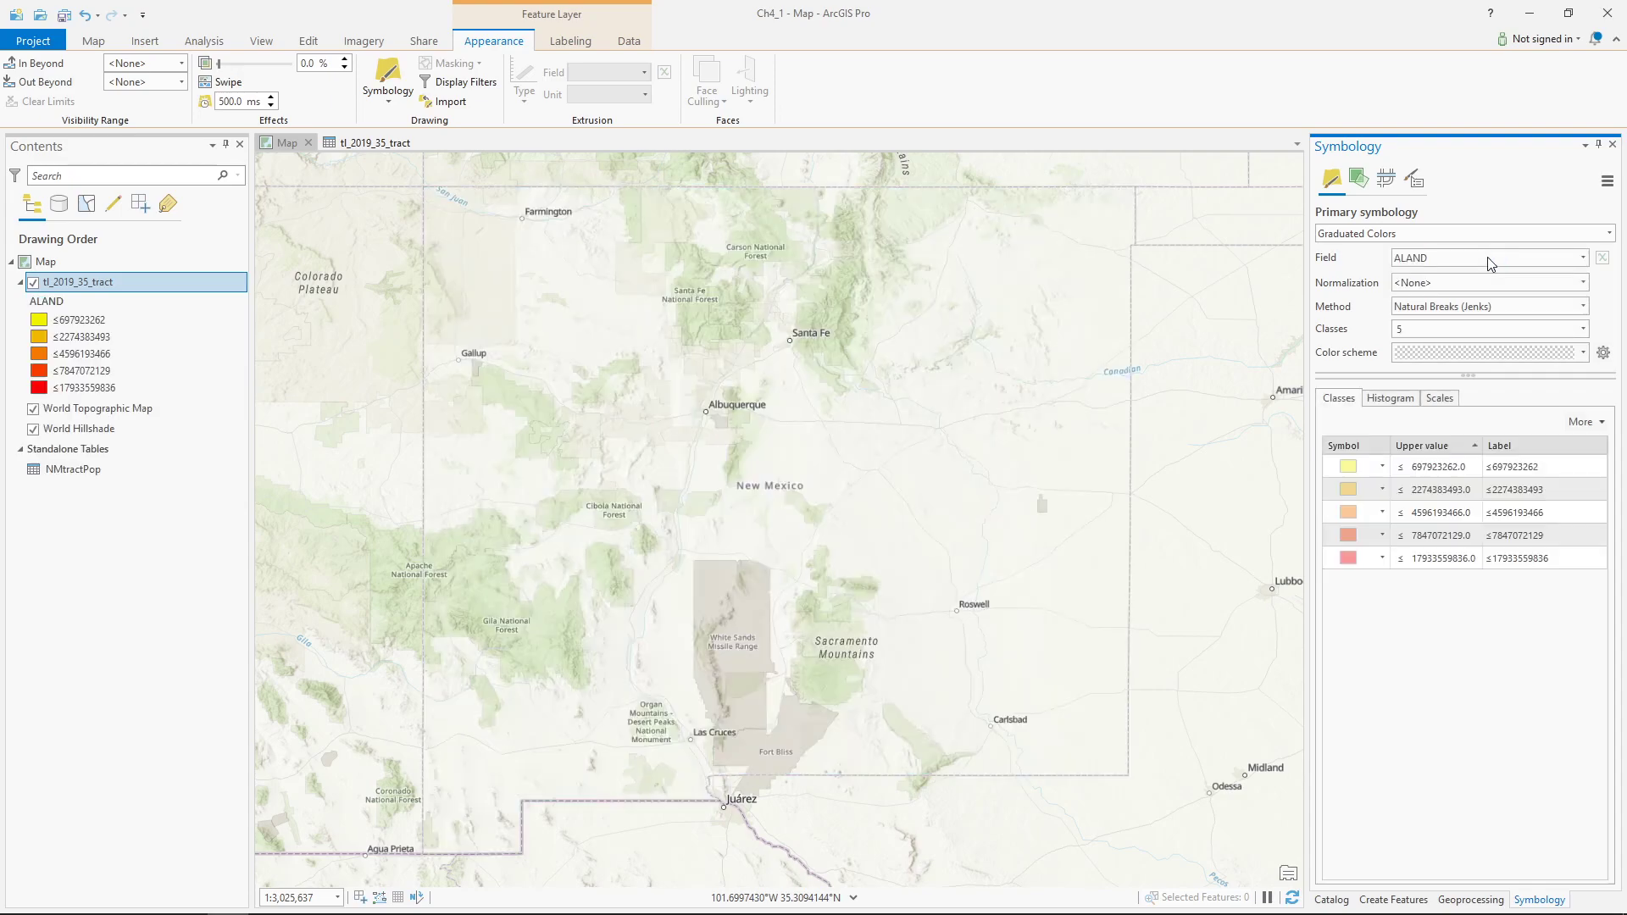
left_click(1577, 258)
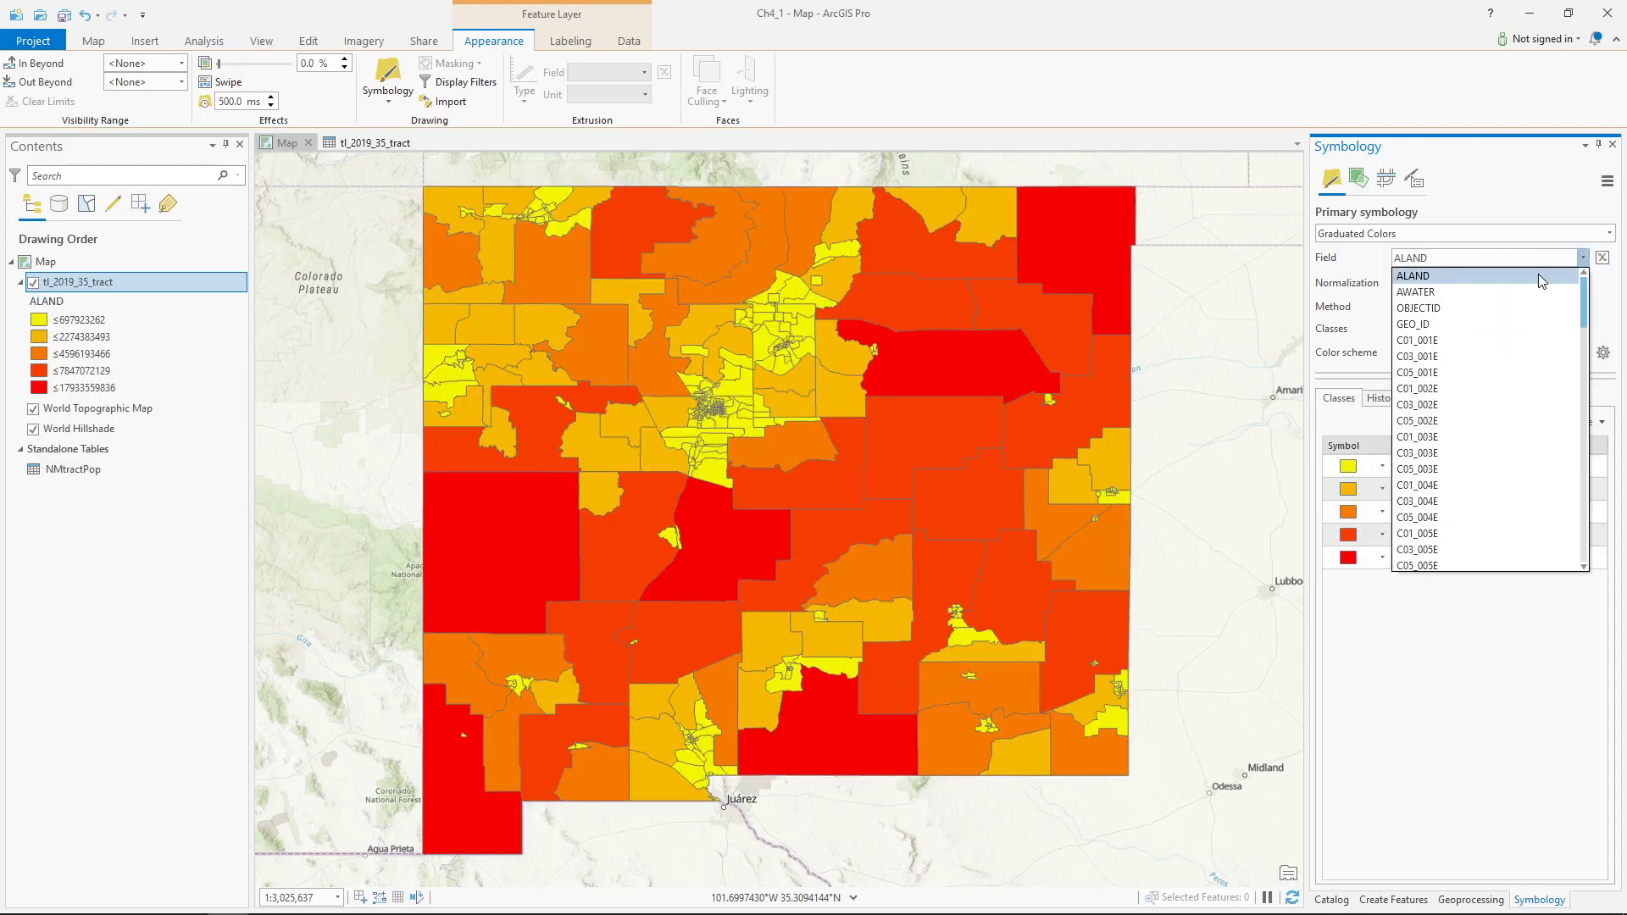
left_click(1461, 339)
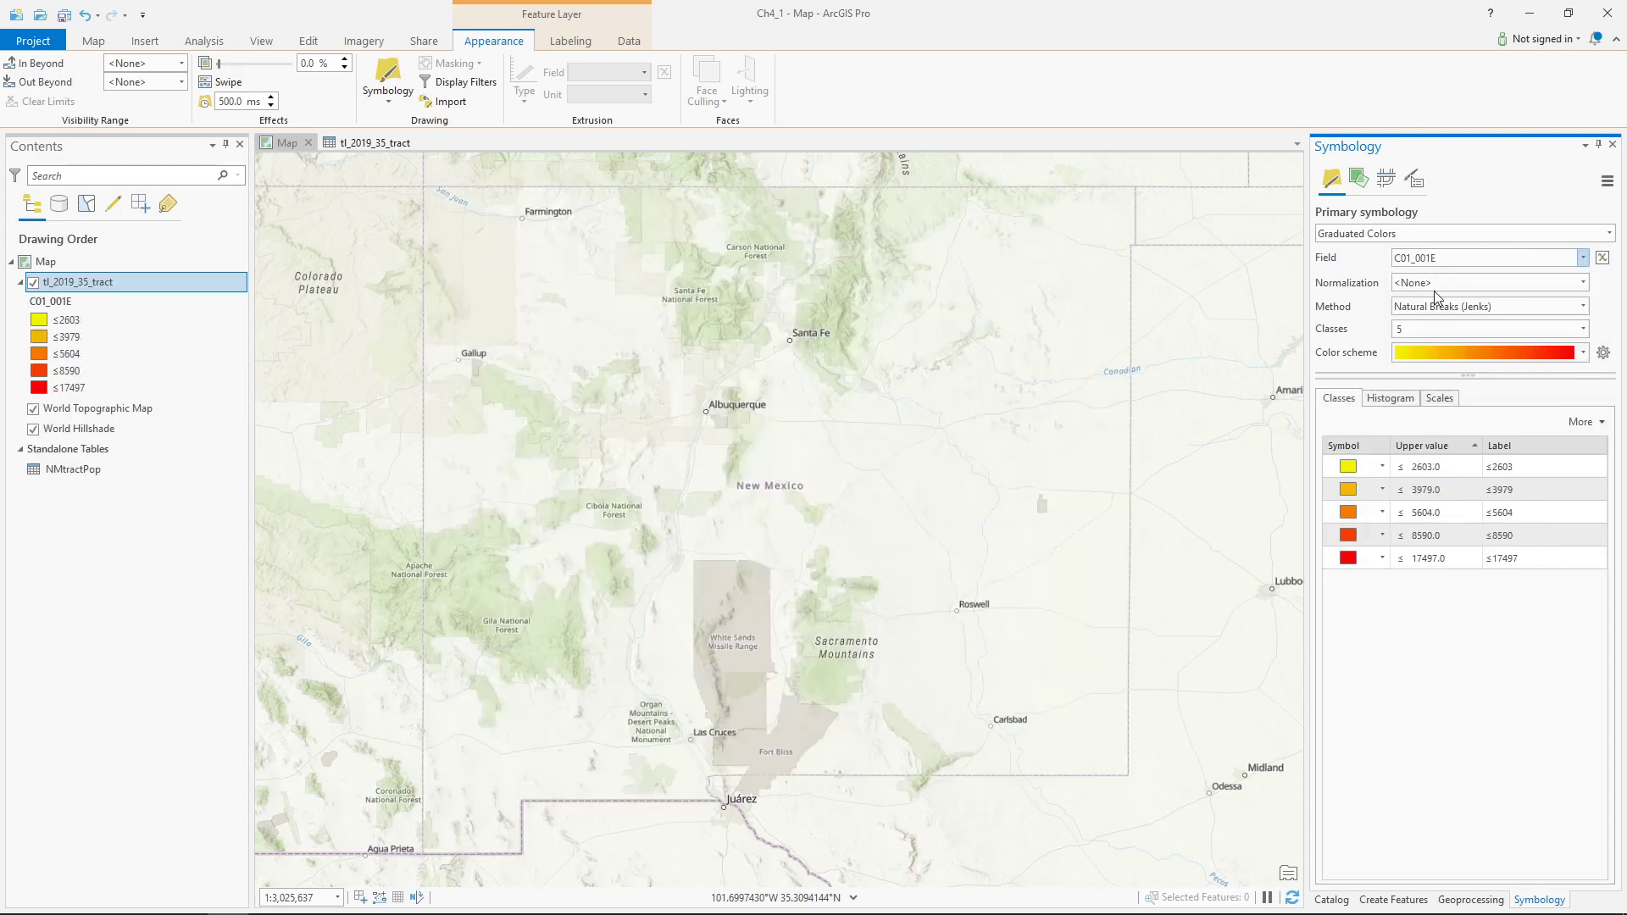